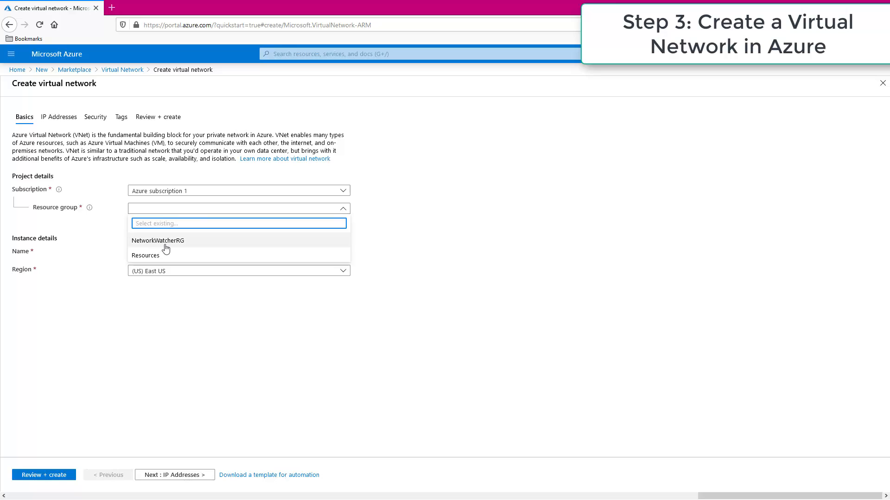
- Assign the new virtual network to the NetworkWatcherRG resource group and name it Vnet3
click(169, 242)
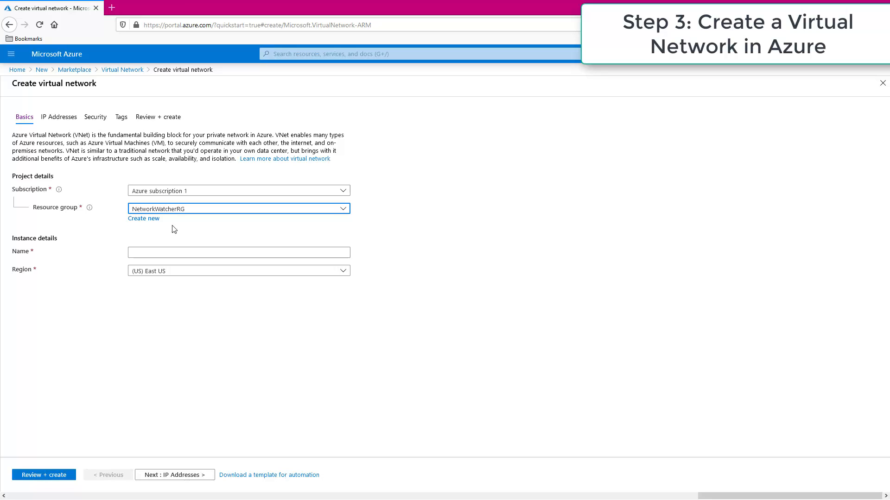
click(155, 252)
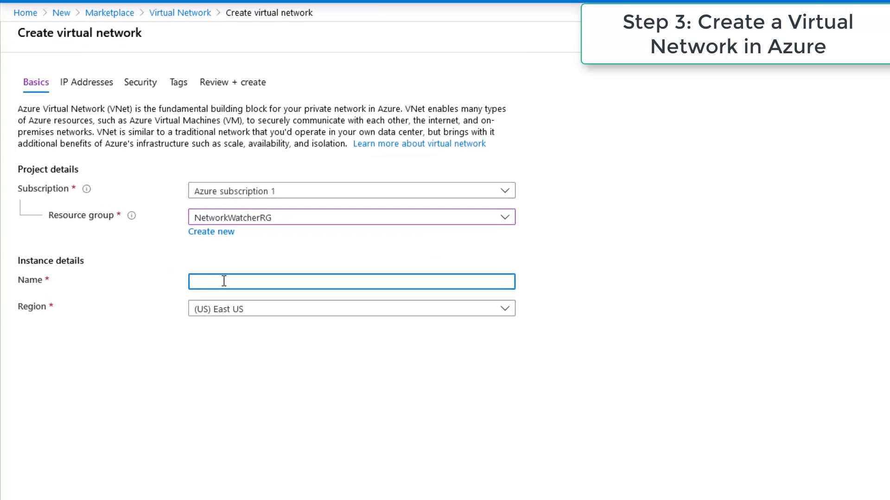
text(Vnet3)
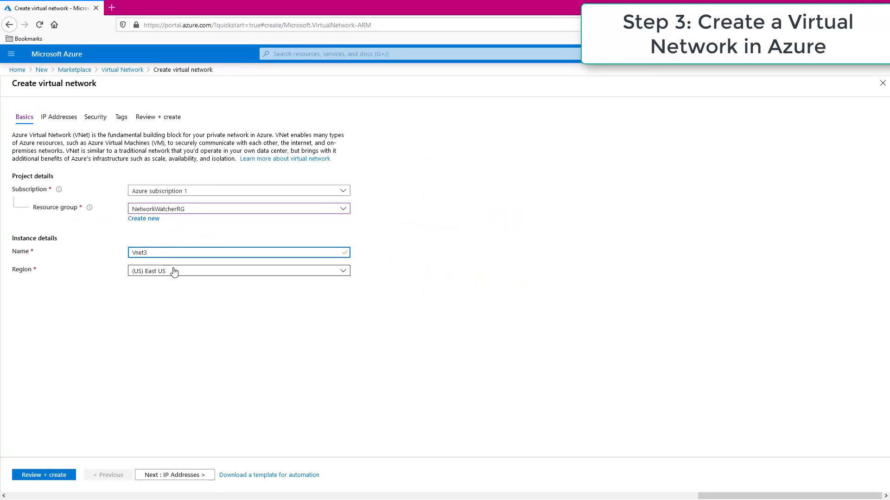
click(152, 302)
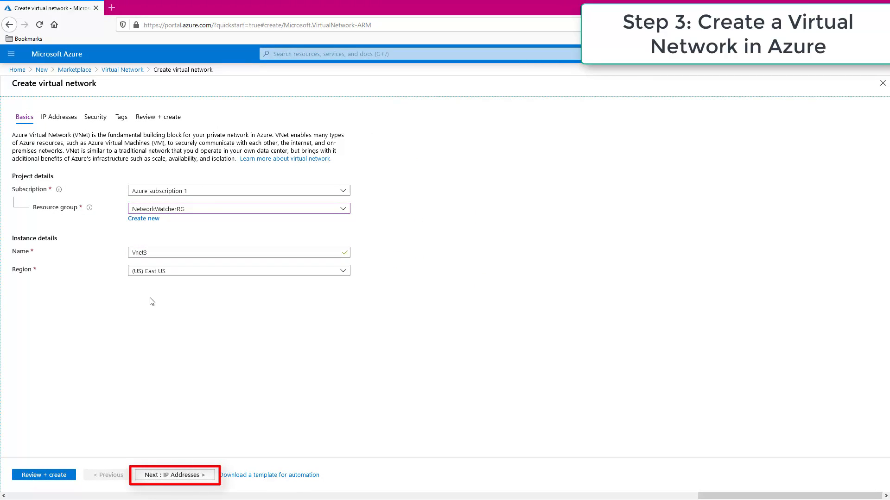
- Replace the virtual network's default IPv4 address space with 172.48.0.0/16
click(163, 475)
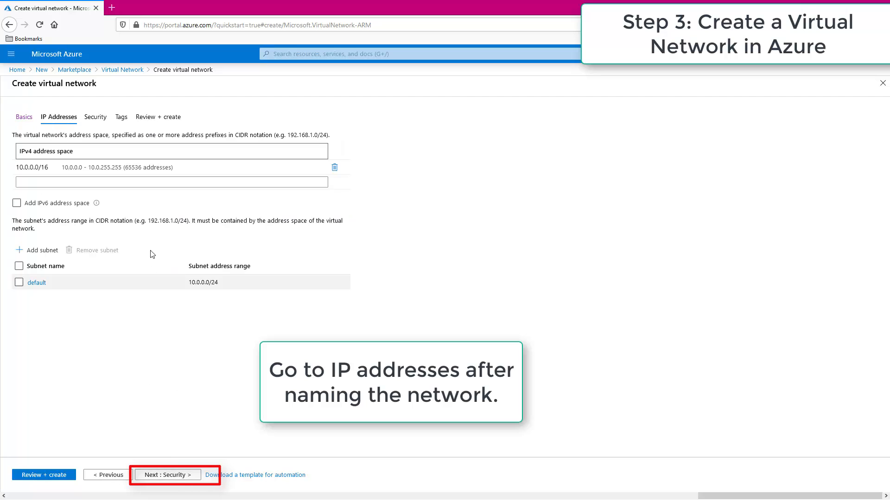
click(211, 170)
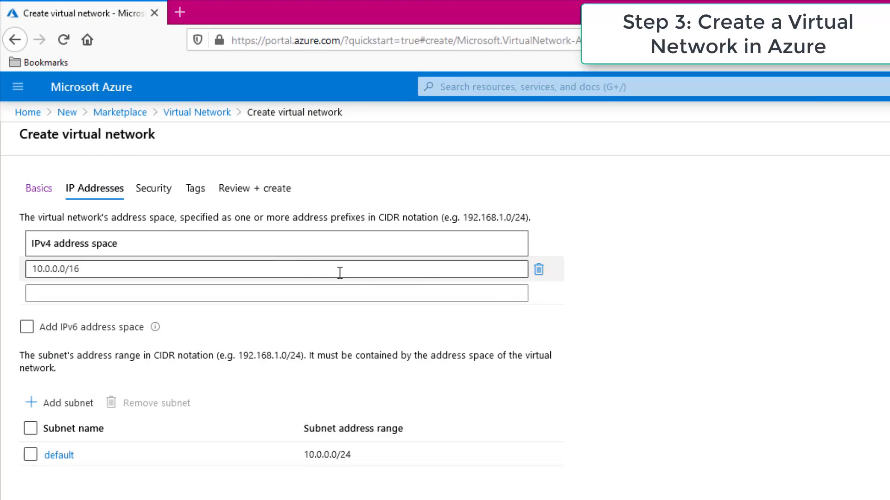
click(538, 271)
click(310, 277)
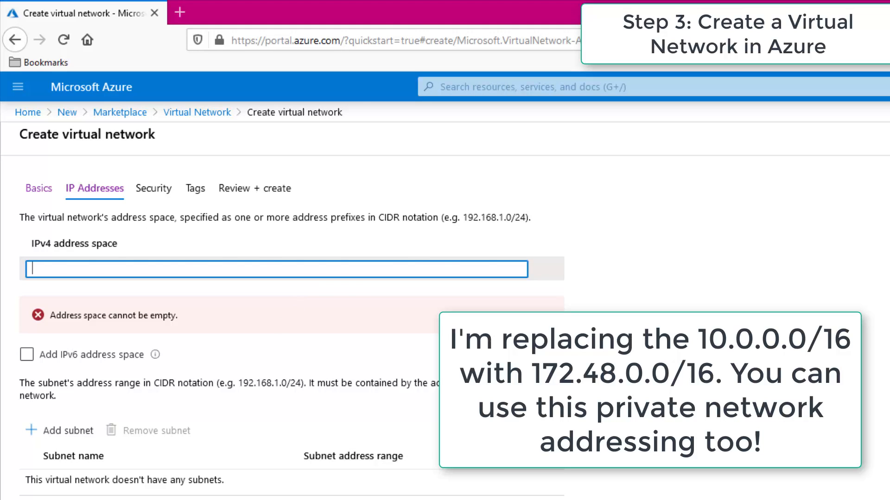
text(178)
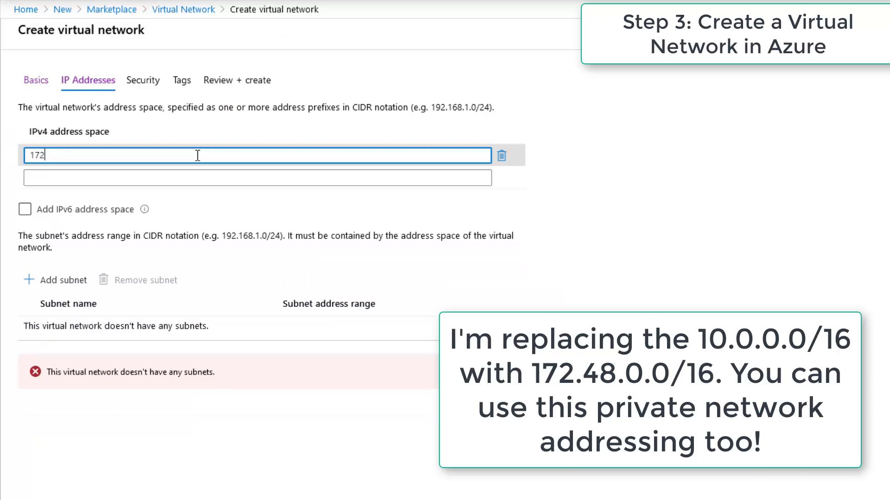
text(.48.)
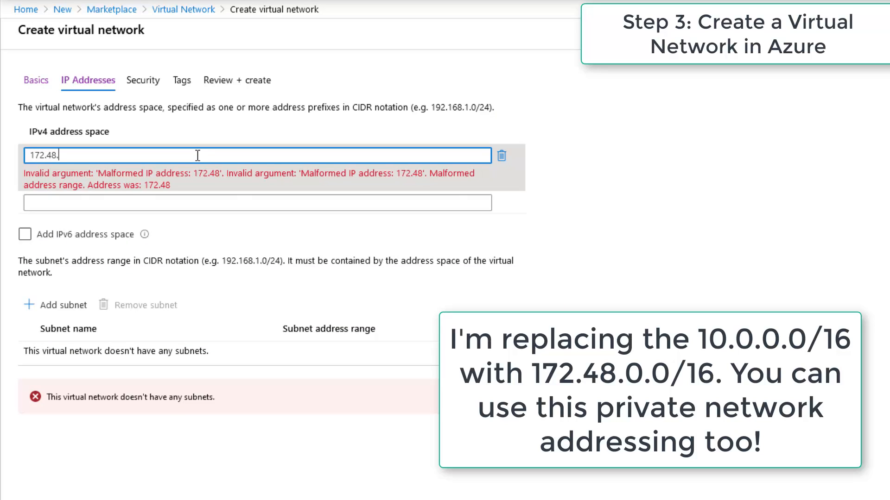
text(00)
key(BackSpace)
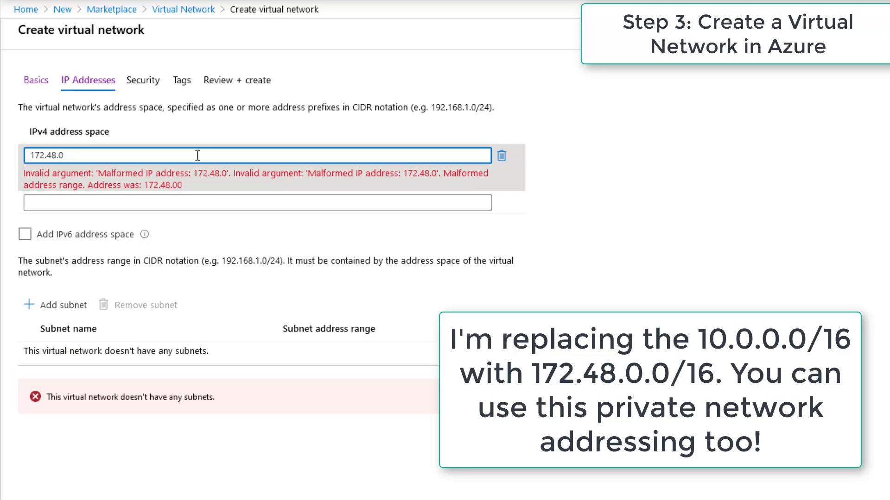
text(.0/)
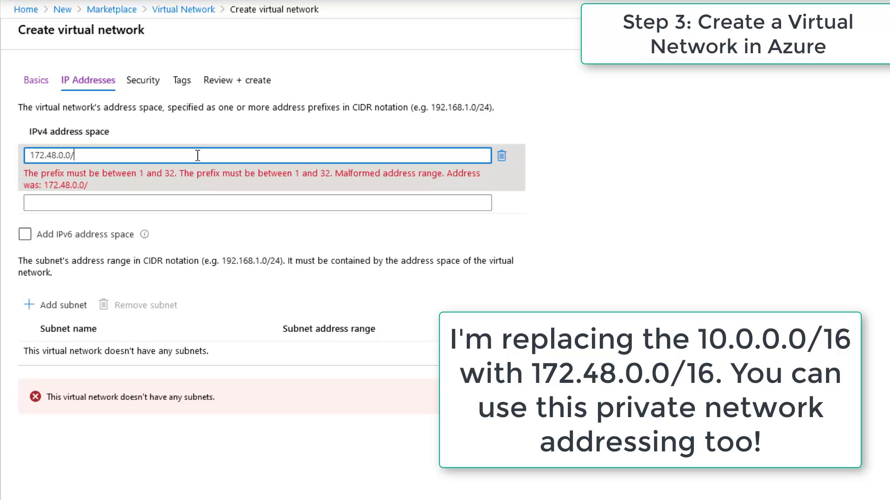
text(16)
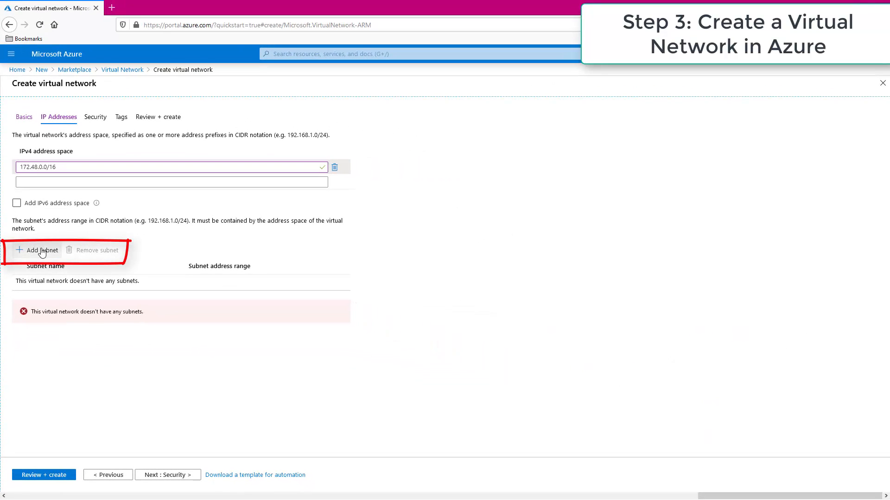
- Add a subnet named default with the address range 172.48.20.0/24 to the virtual network
click(42, 252)
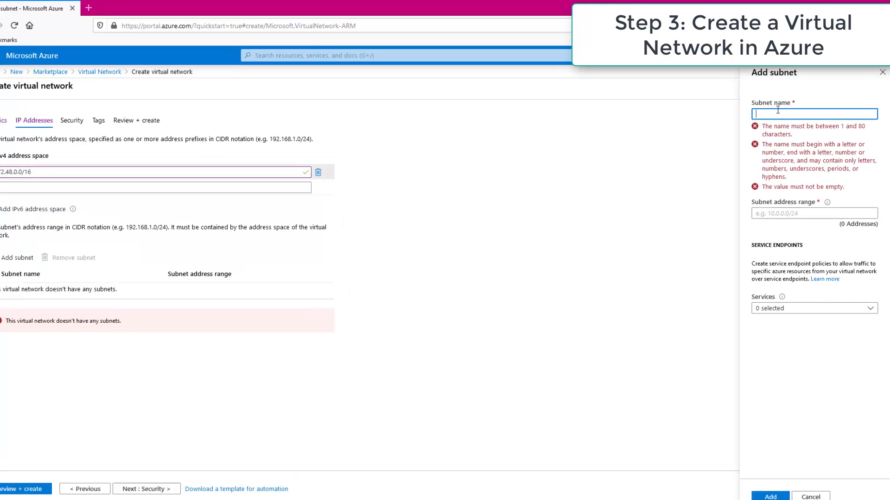
text(defau)
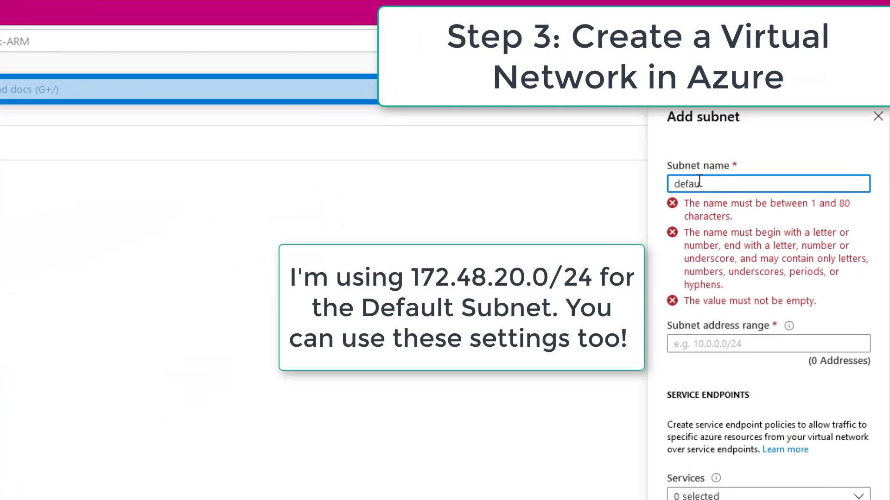
text(lt)
click(704, 232)
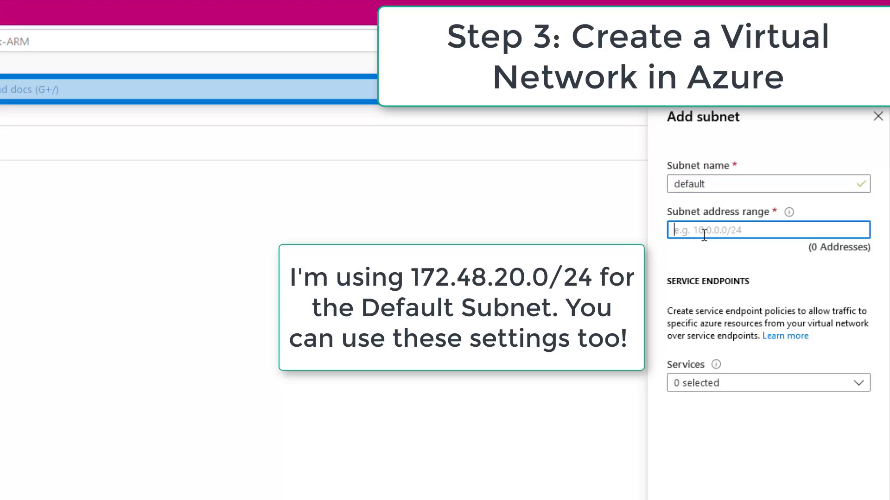
text(172.)
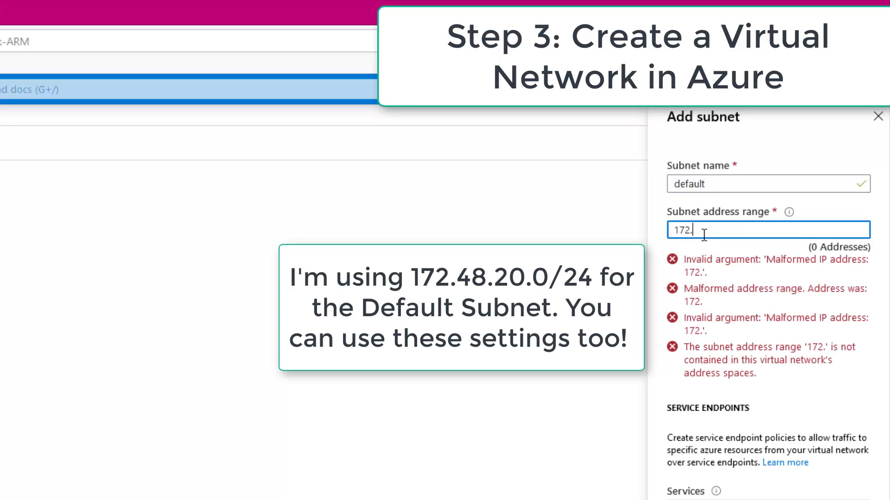
text(48.20.0)
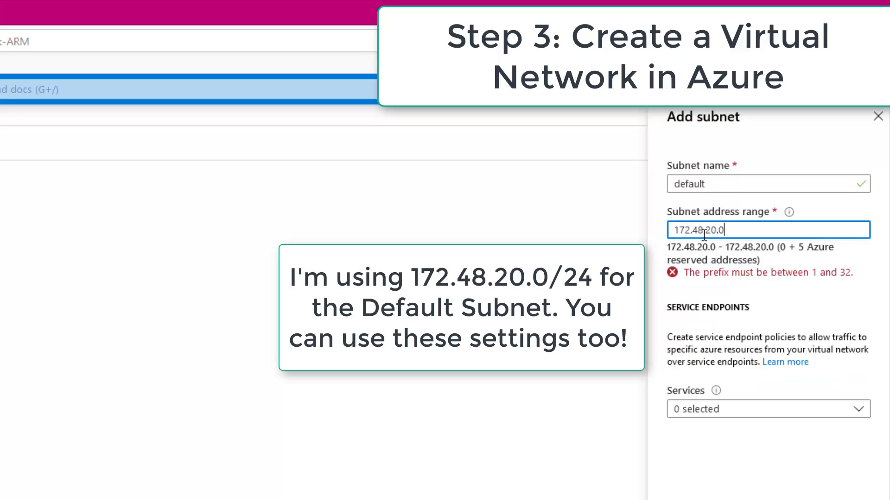
text(/24)
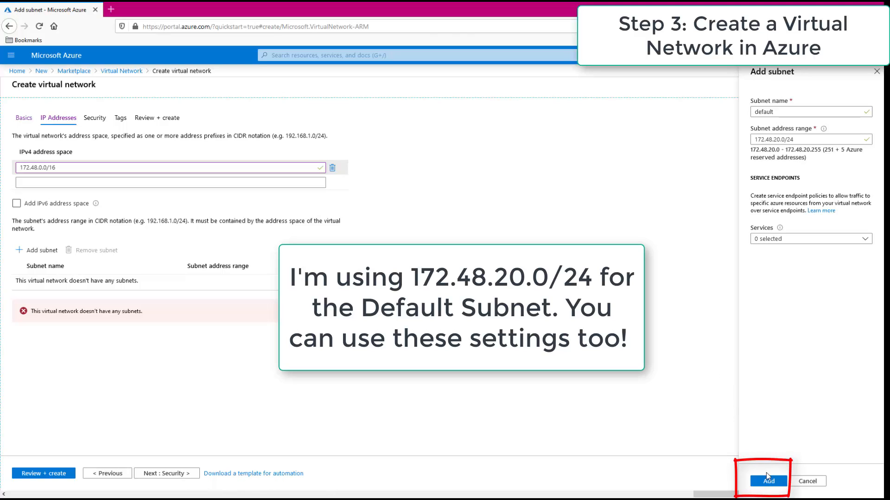
click(750, 478)
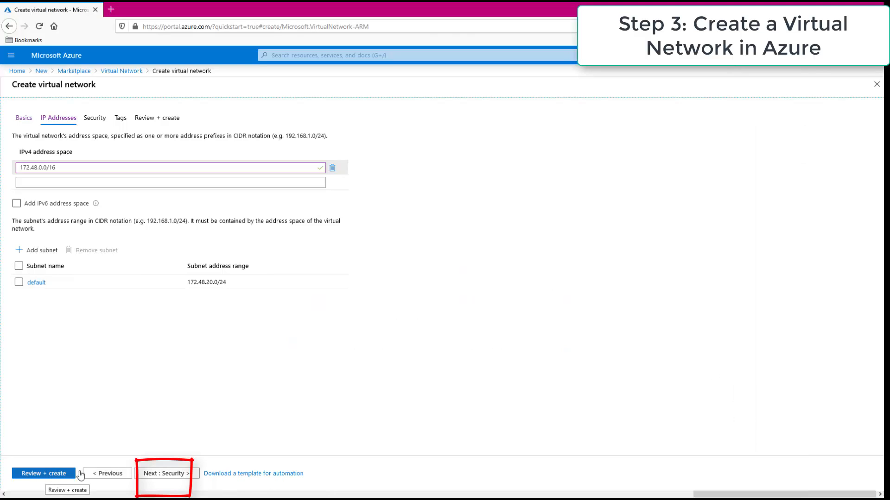
- Keep the default security settings, leave the tags empty, and create the virtual network
click(175, 481)
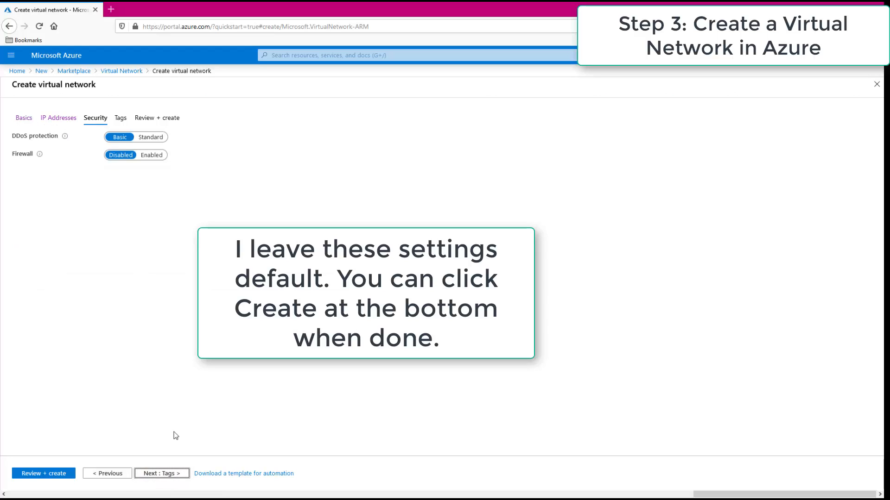
click(163, 472)
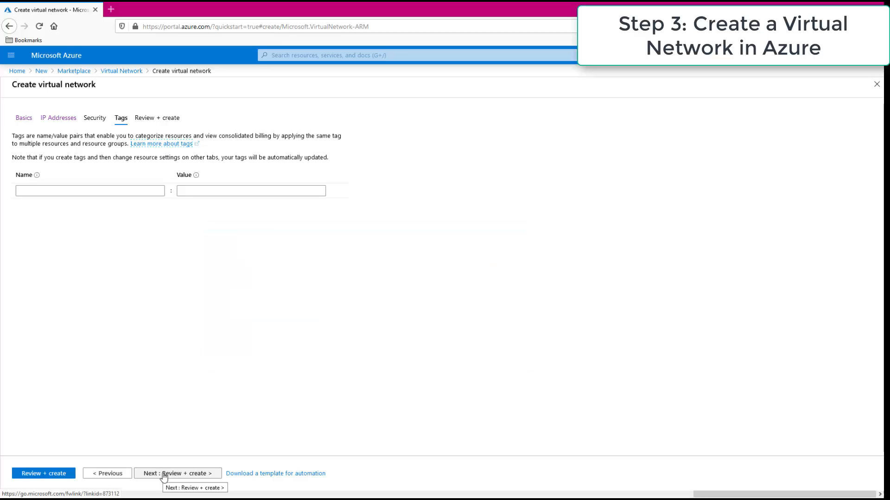
click(163, 474)
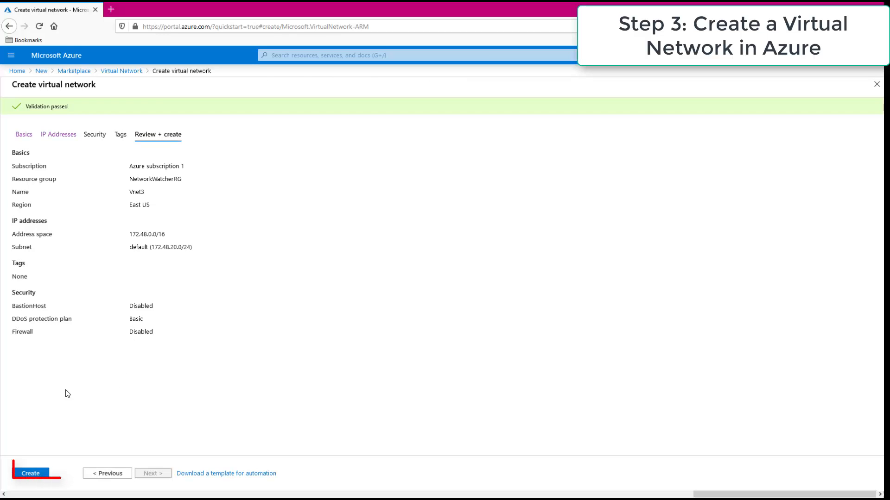
click(30, 475)
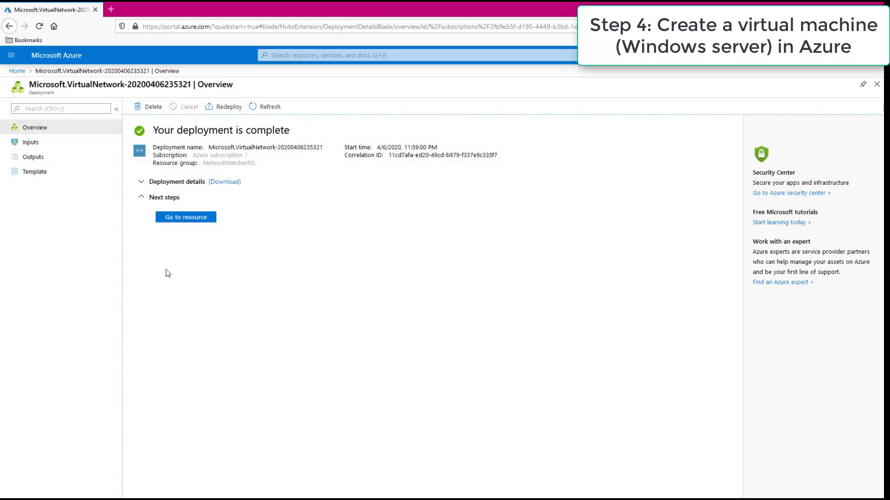
- Go to the portal's virtual machines and start adding a new one
click(18, 71)
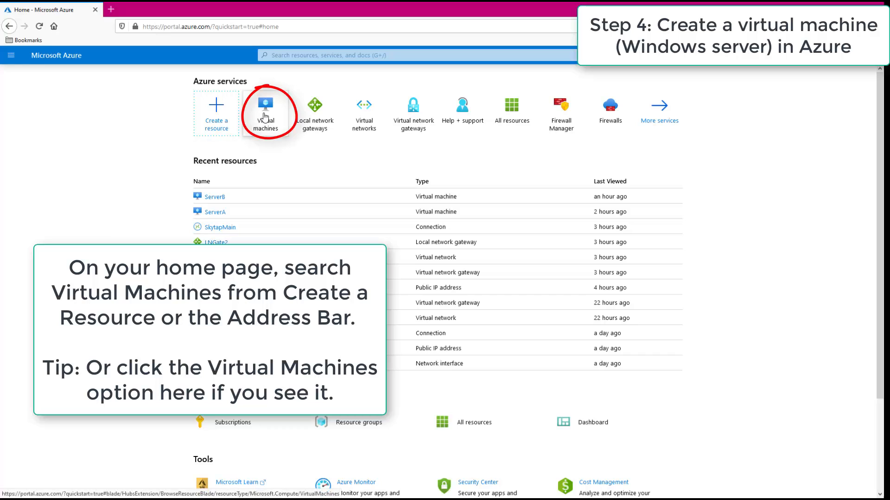
click(264, 117)
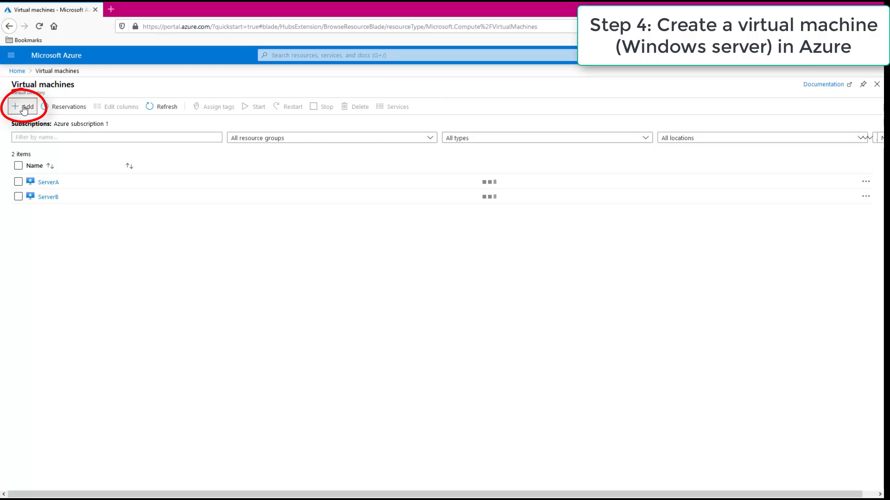
click(24, 108)
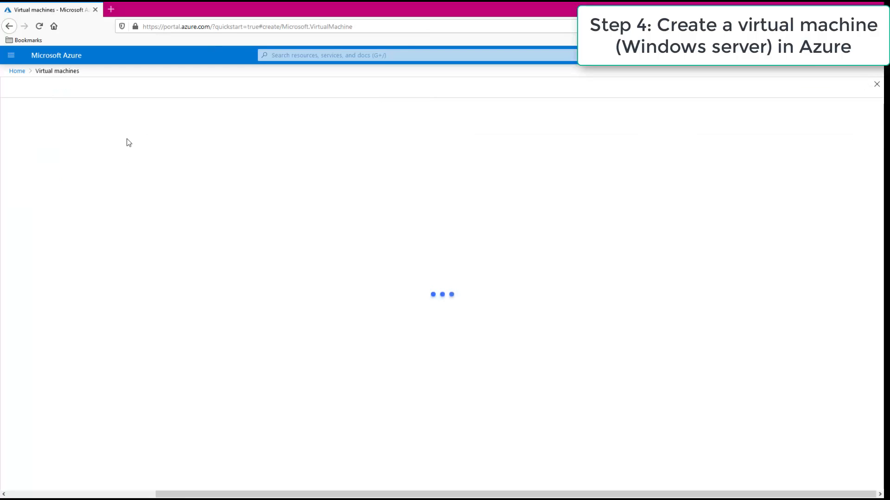
- Name the new virtual machine ServerC in its instance details
click(158, 232)
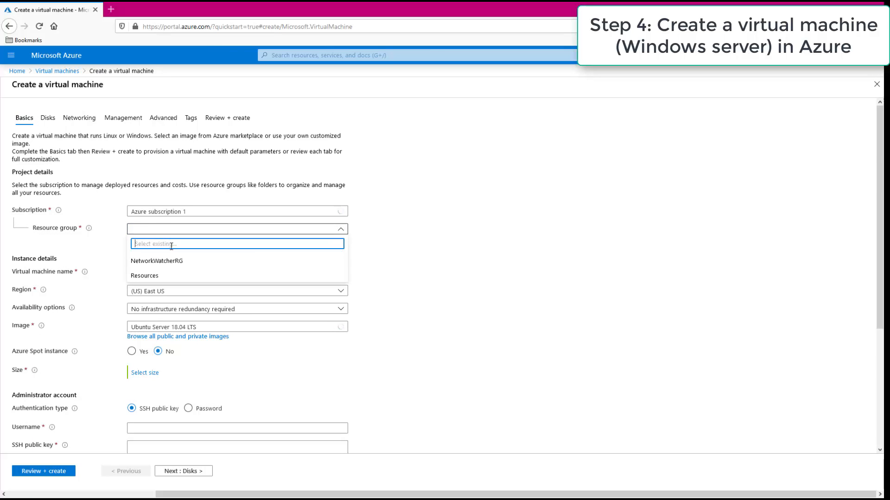
click(155, 275)
click(155, 273)
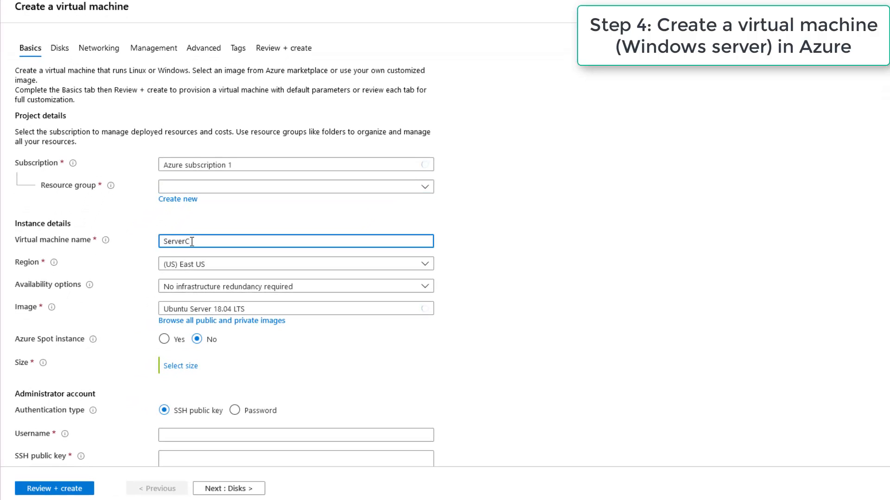
- Set the virtual machine's image to Windows Server 2019 Datacenter and its resource group to NetworkWatcherRG
click(253, 309)
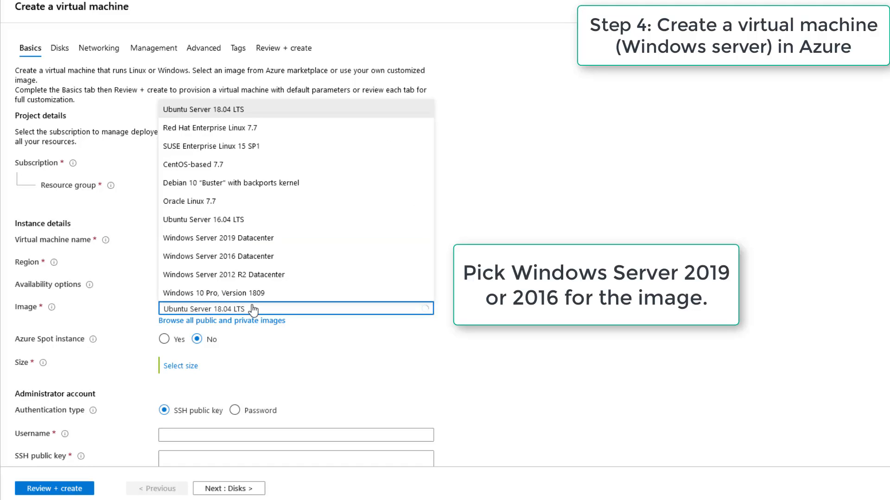
scroll(253, 309, down, 1)
click(259, 255)
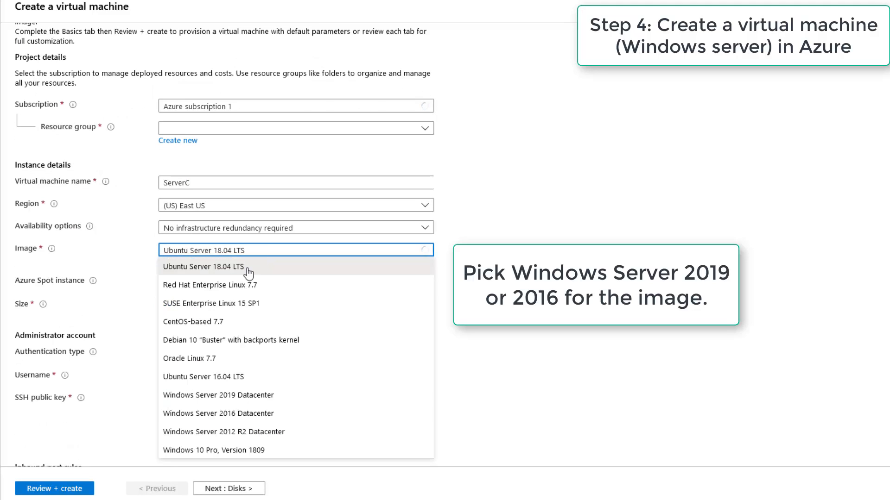
click(239, 393)
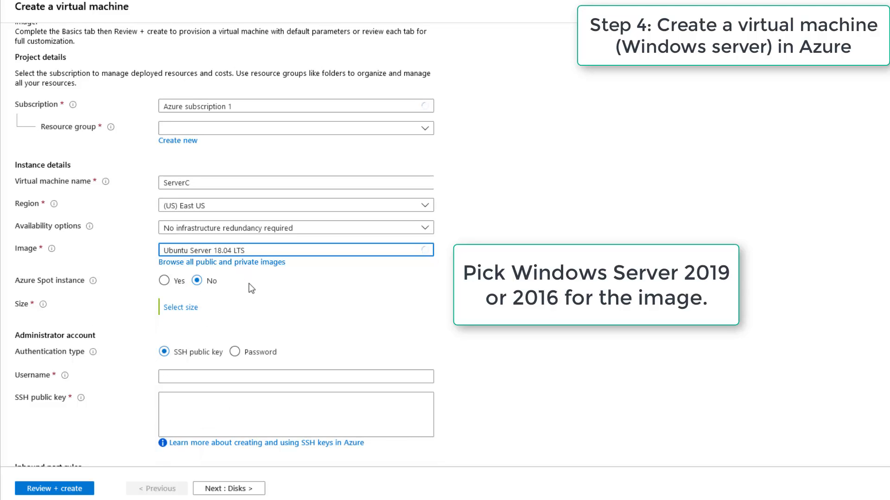
click(262, 254)
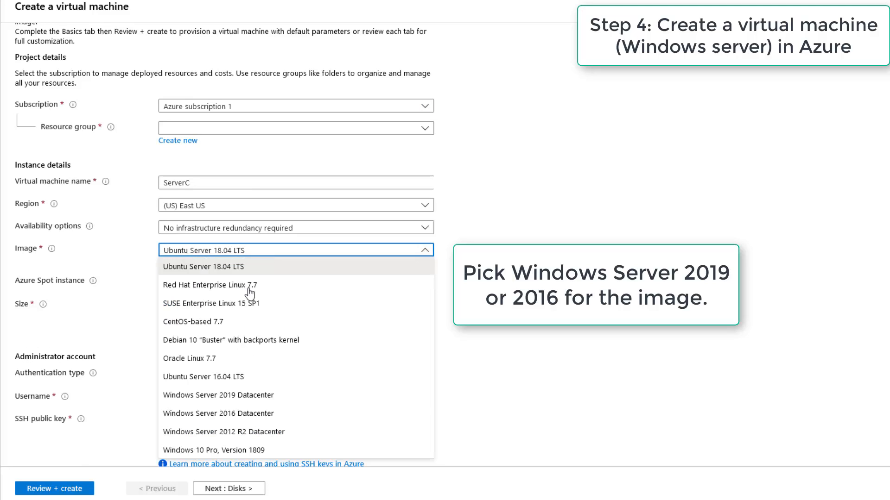
click(495, 296)
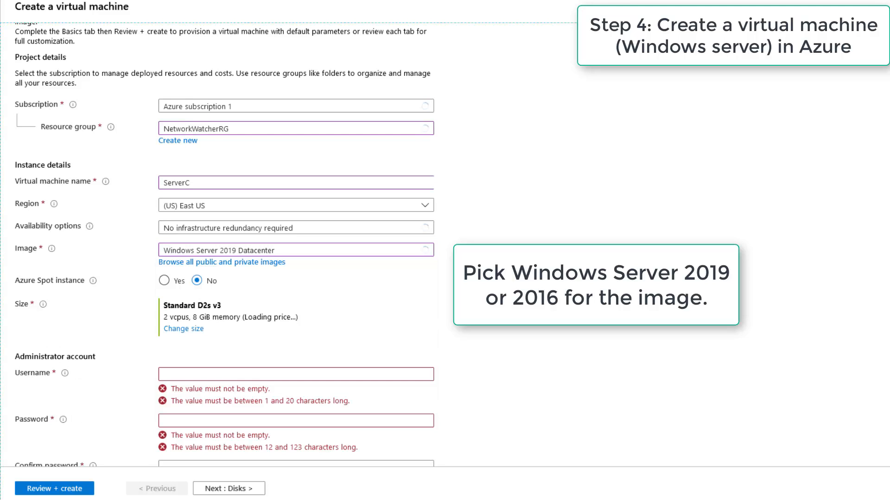
- Change the virtual machine's size to B2ms, with 2 vCPUs and 8 GiB of RAM
click(190, 322)
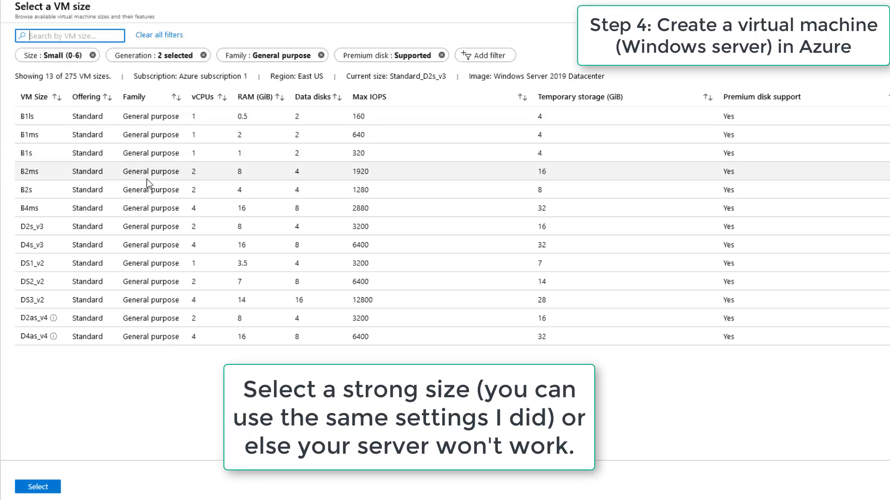
click(149, 172)
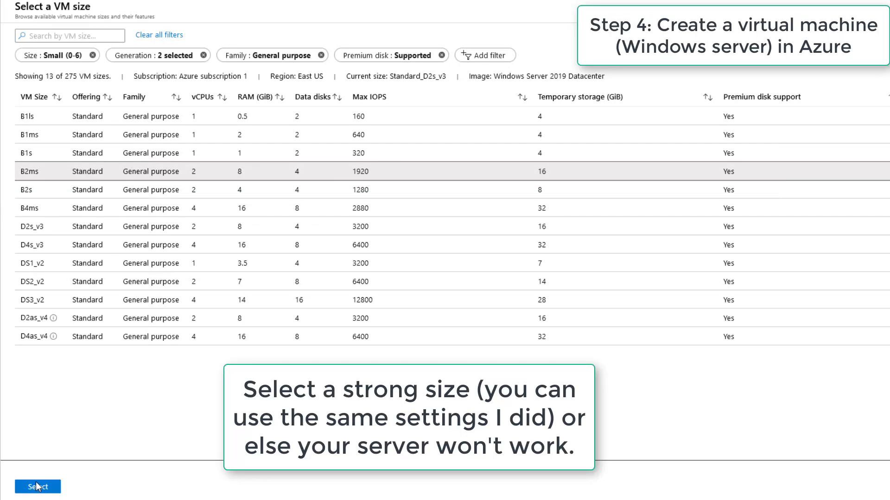
click(37, 486)
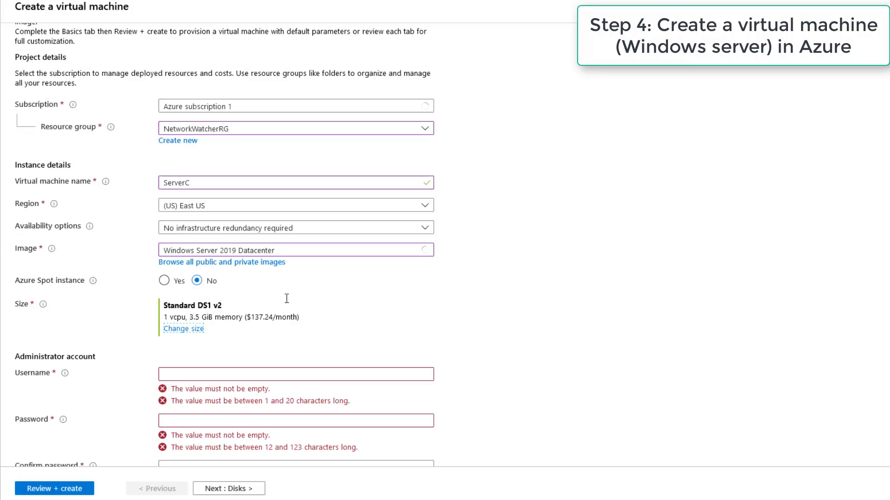
- Fill in the administrator account's username, then enter and confirm its password
scroll(482, 263, down, 3)
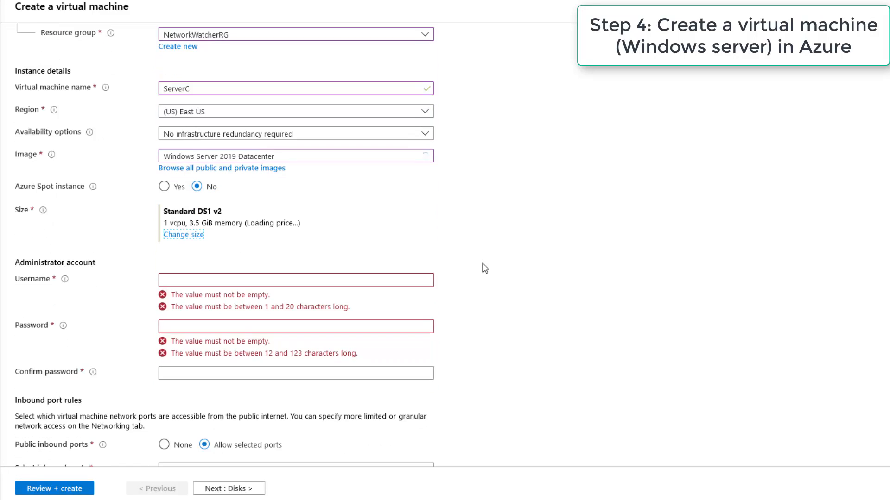
click(256, 197)
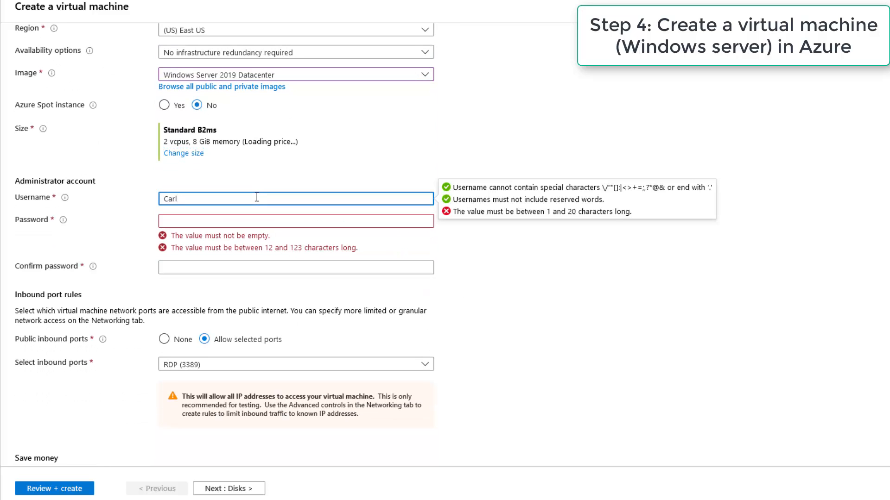
click(225, 223)
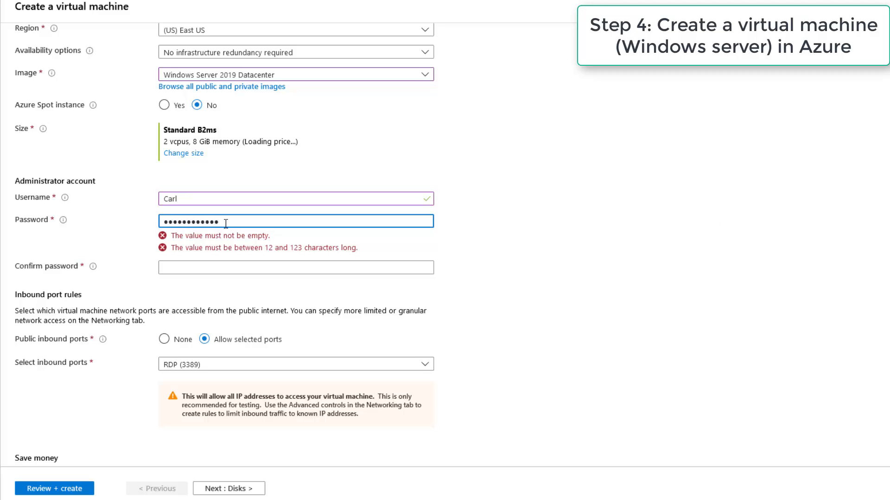
click(190, 245)
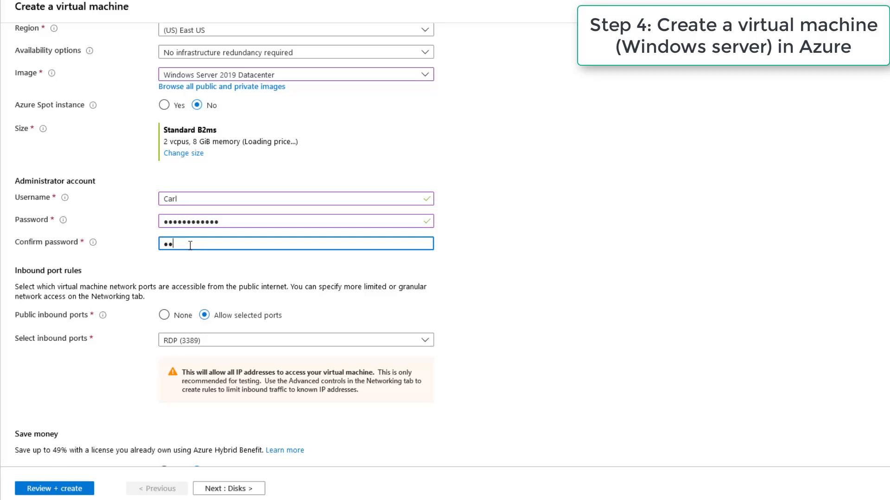
text(•••••••••)
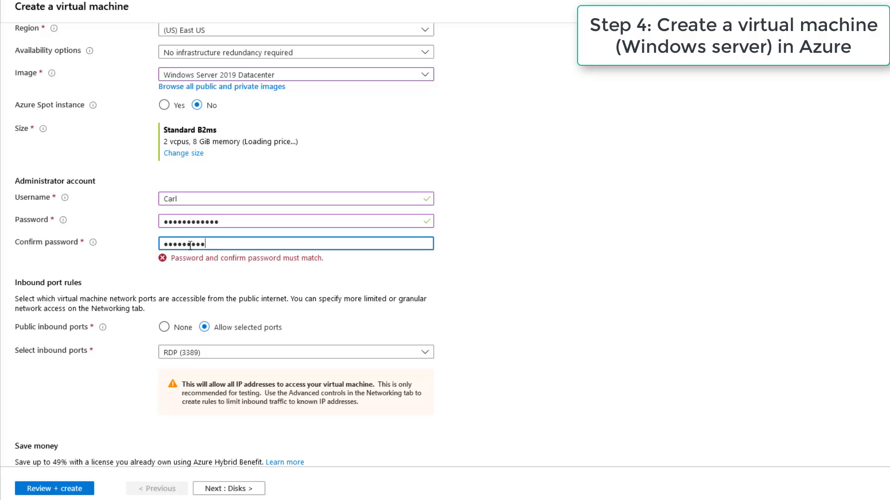
text(•••)
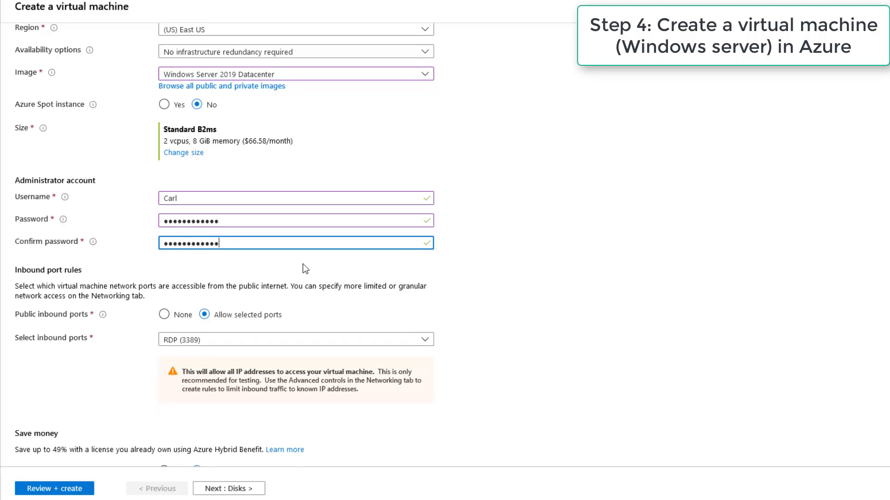
- Add HTTP (80) and HTTPS (443) to the allowed inbound ports alongside RDP (3389)
scroll(302, 263, down, 1)
click(230, 306)
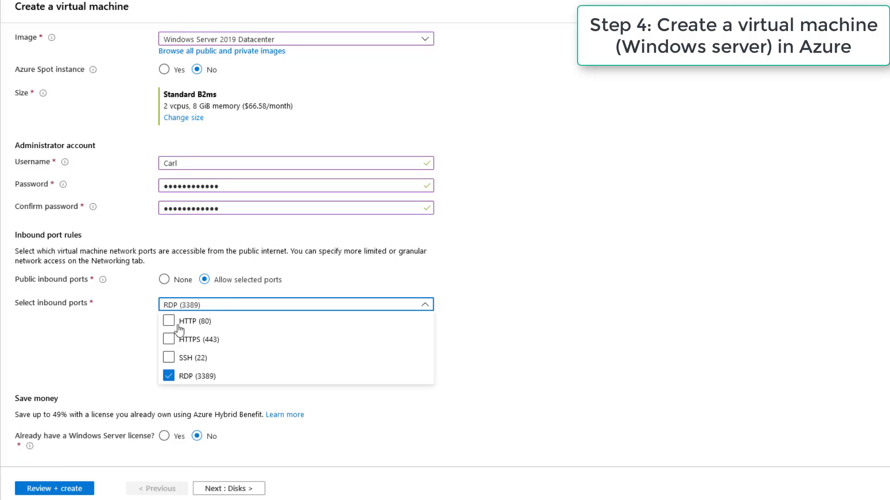
click(169, 321)
click(169, 339)
click(508, 286)
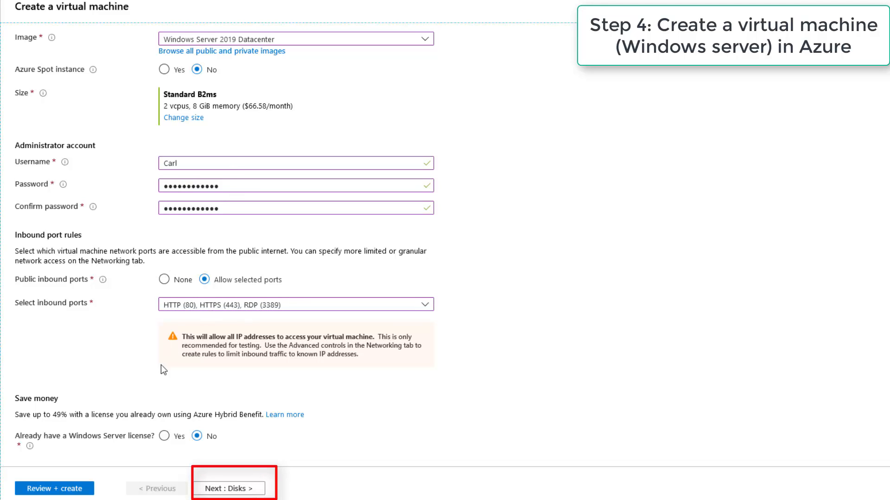
- Proceed to the disk options and set the OS disk type to Standard SSD
click(238, 488)
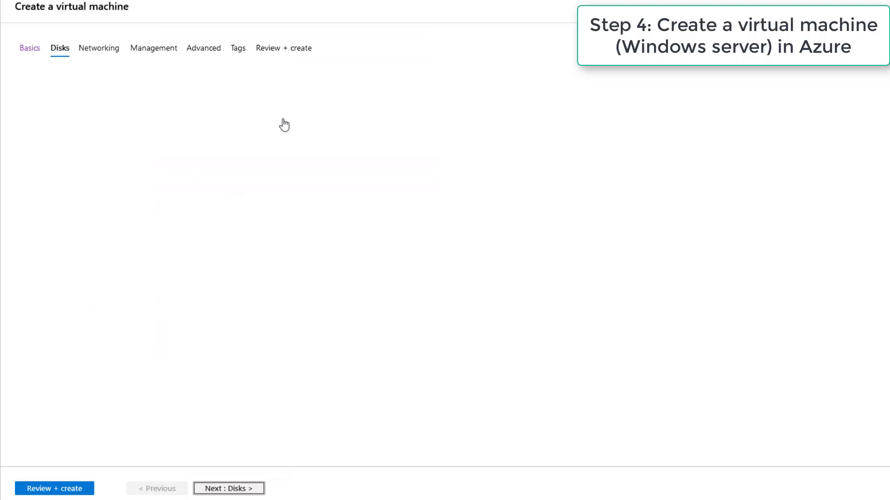
click(238, 120)
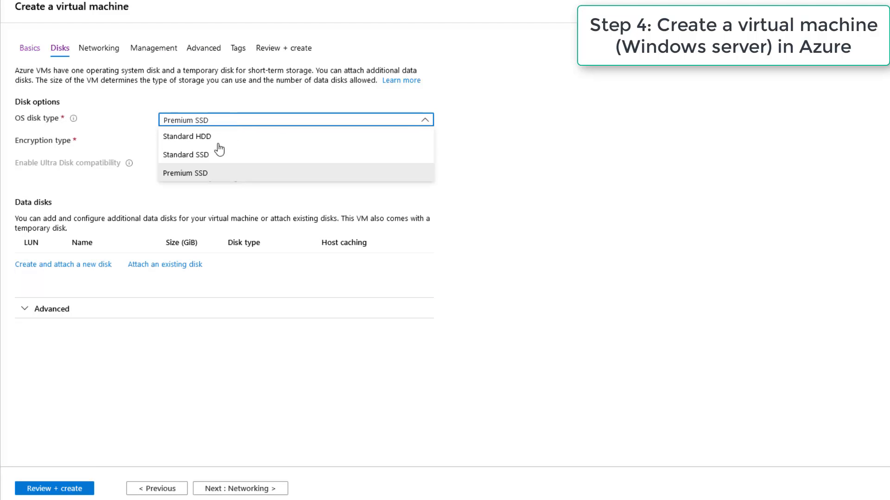
click(192, 156)
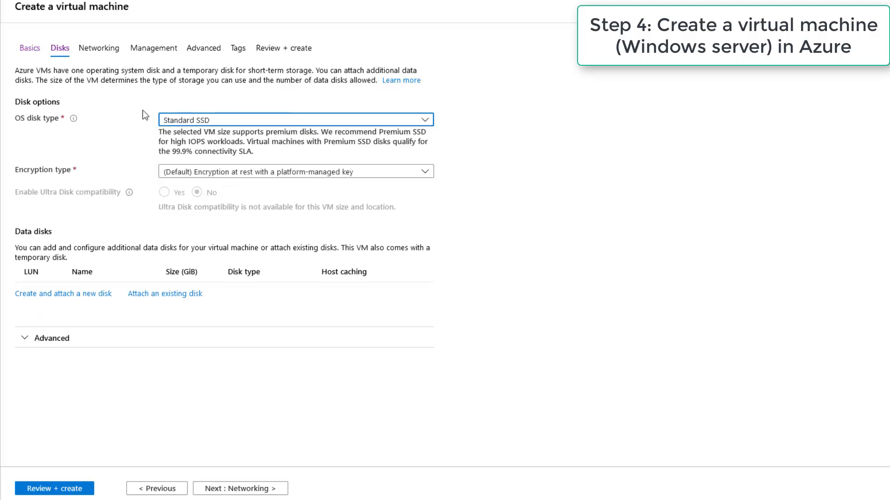
- Assign the virtual machine's network interface to the Vnet3 virtual network
click(110, 59)
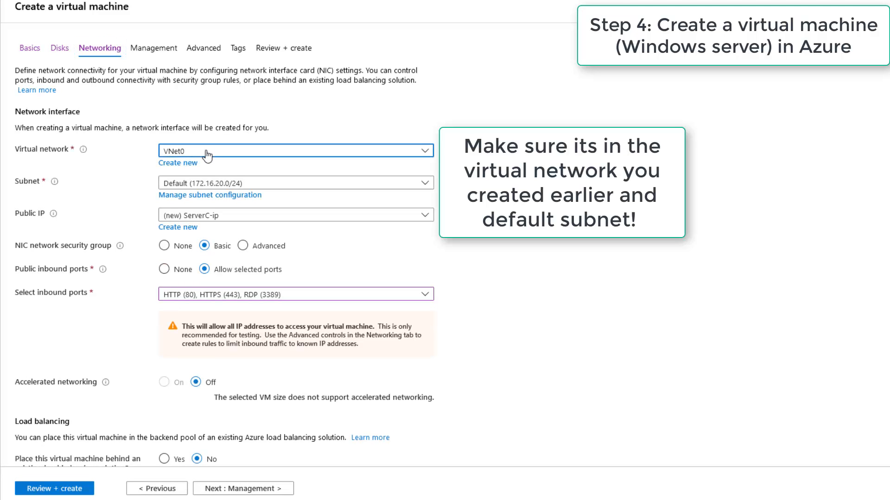
click(207, 154)
click(177, 248)
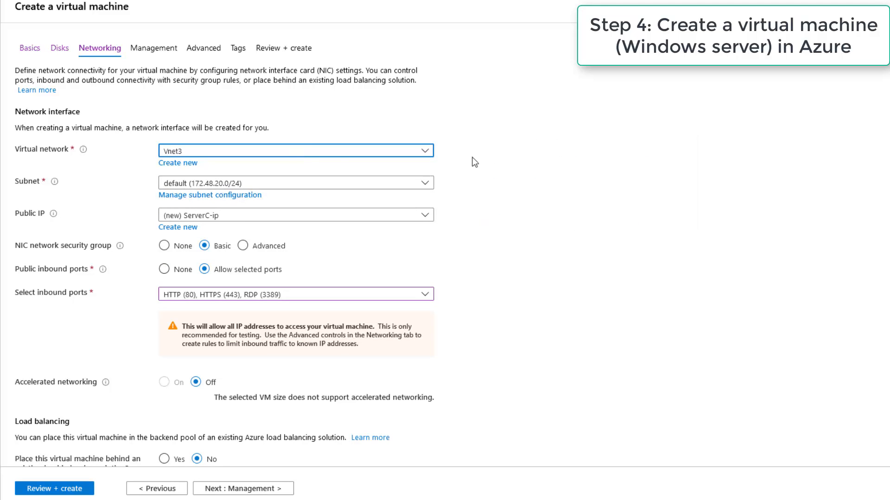
- Keep the new ServerC-ip as public IP and set the NIC network security group to None
click(263, 220)
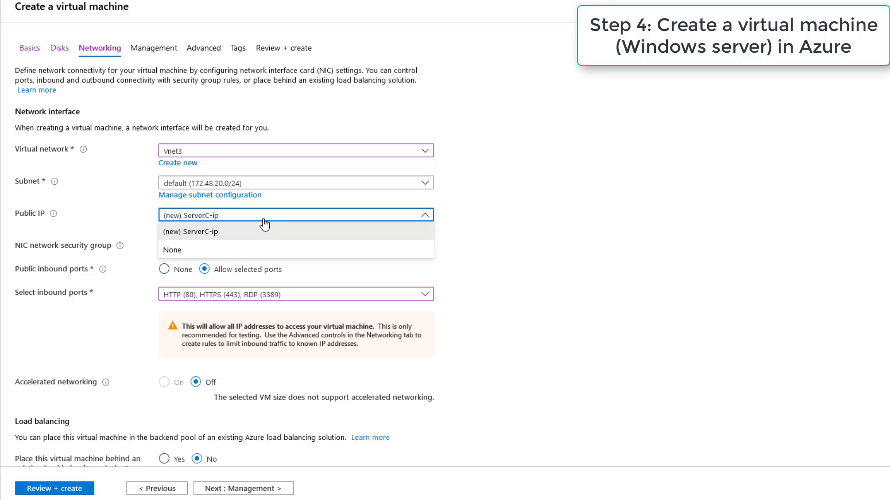
click(263, 220)
scroll(502, 225, down, 1)
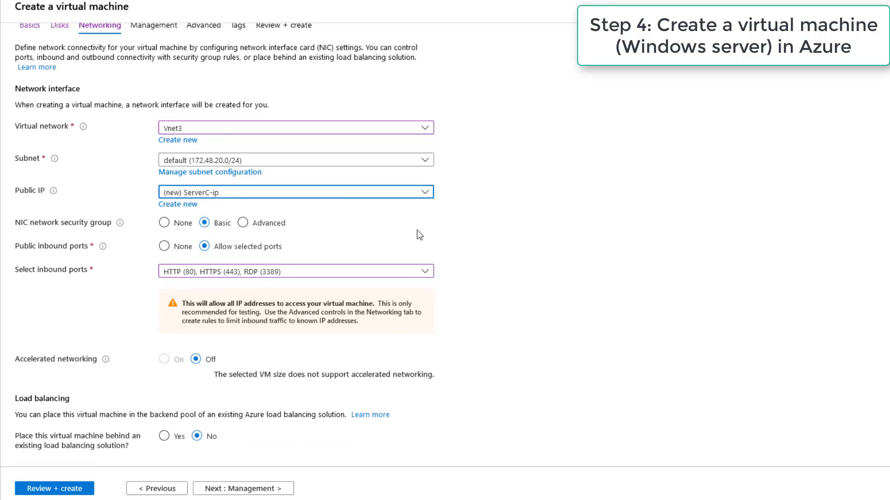
click(174, 223)
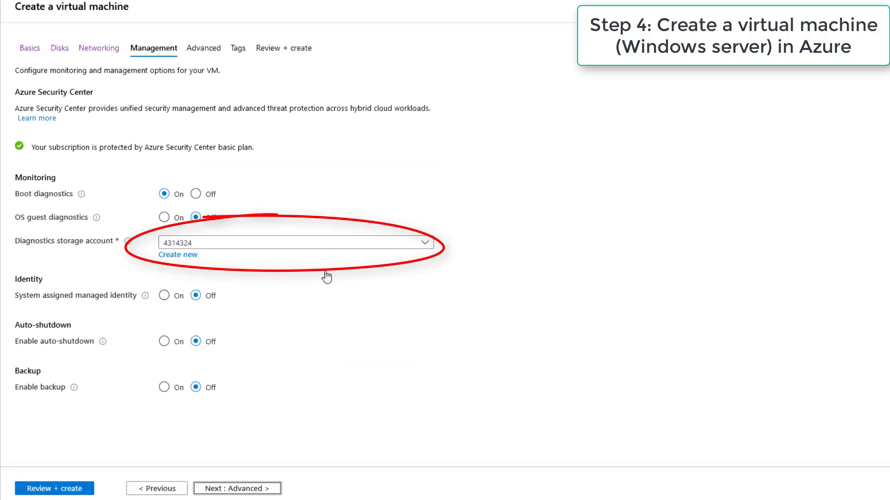
- Check the available diagnostics storage accounts in the management options and keep the selected one
click(324, 248)
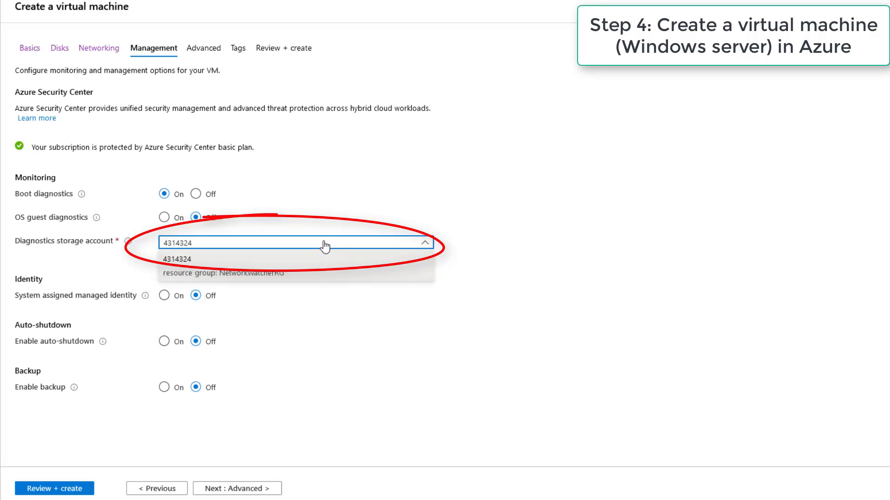
click(324, 246)
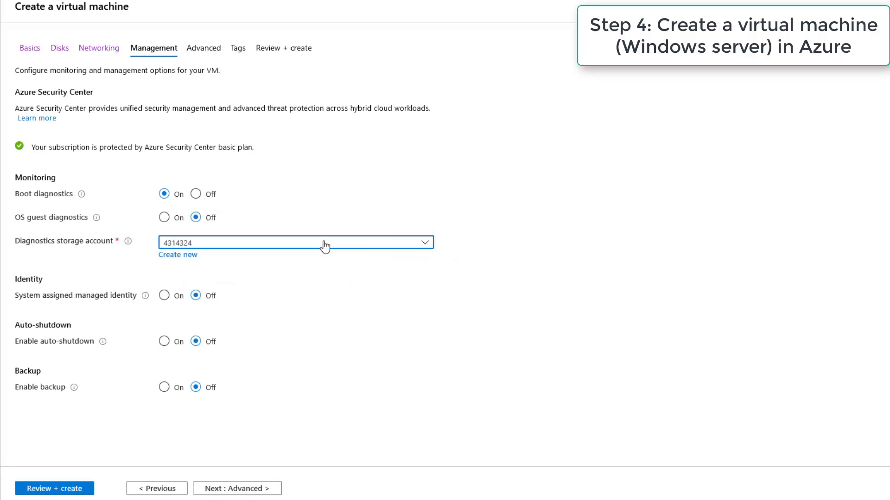
click(324, 246)
click(324, 245)
- Keep the default advanced settings, leave the tags empty, and review and create the virtual machine
click(235, 492)
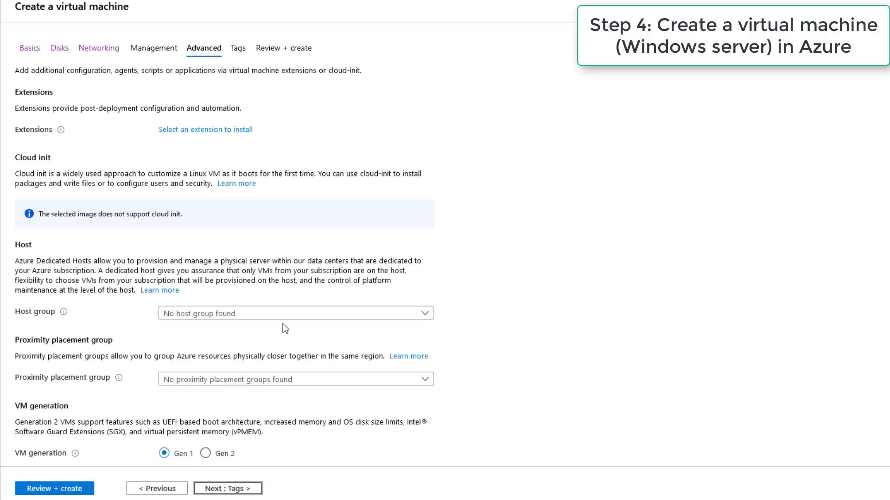
click(241, 50)
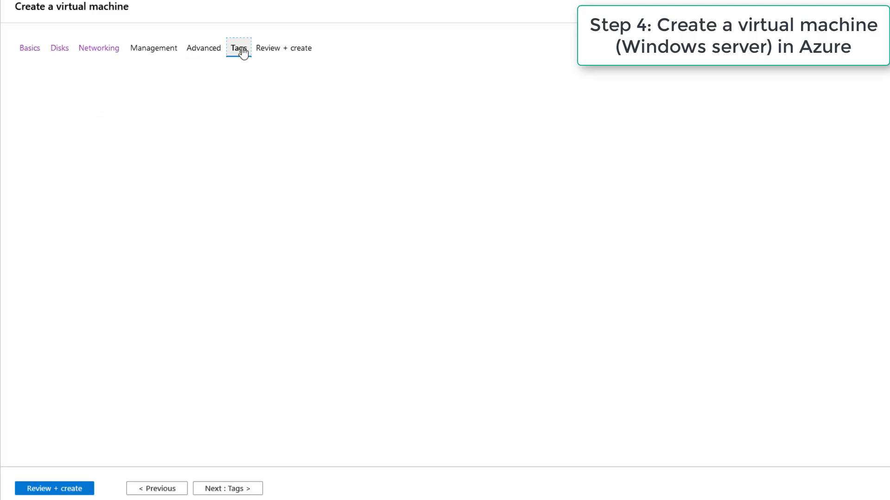
click(269, 50)
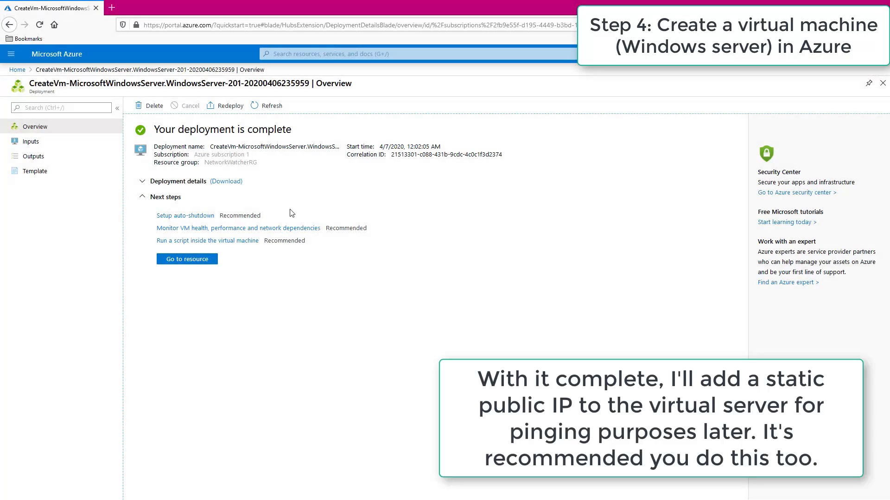
- Return to the portal's virtual machines and open ServerC's overview
click(17, 70)
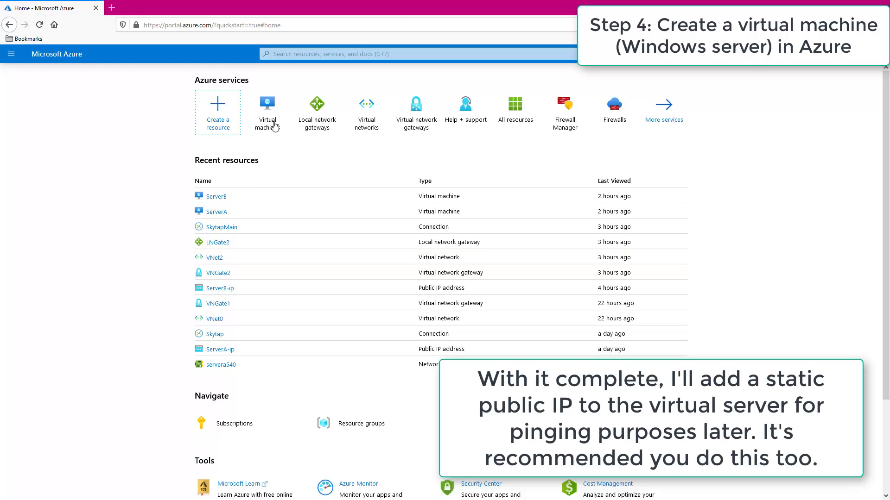
click(273, 122)
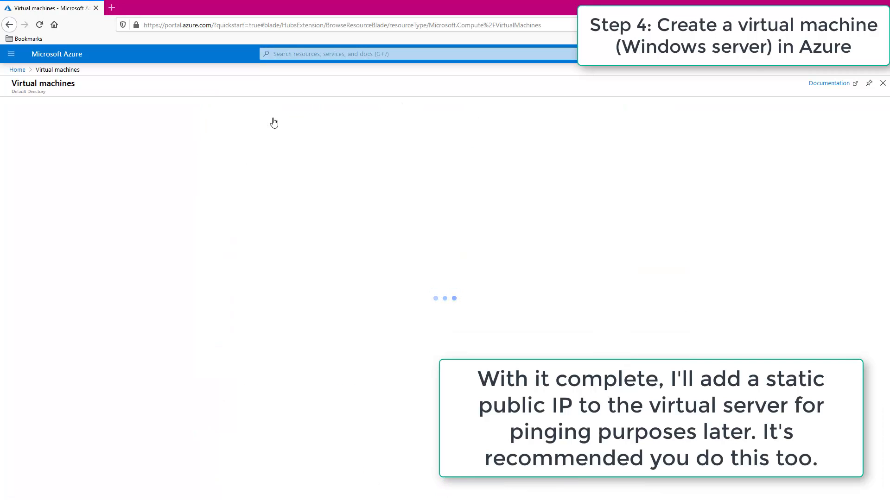
click(54, 211)
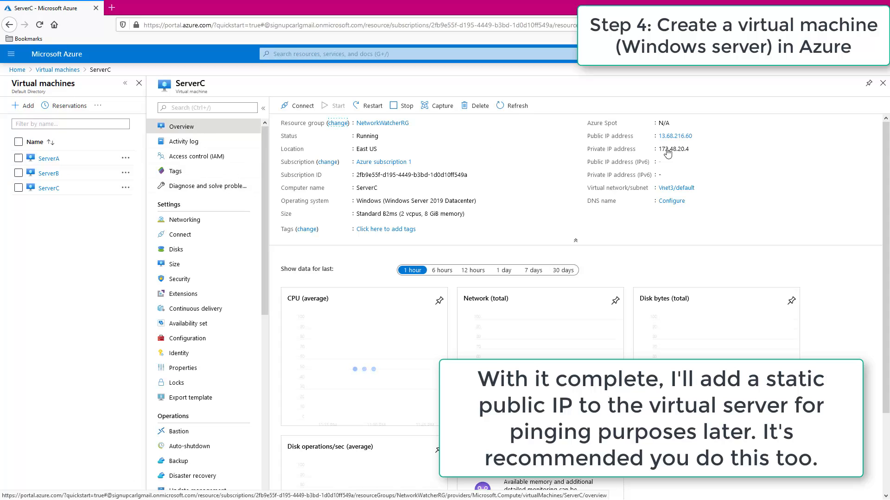
- Set the assignment of ServerC's public IP address to Static and save the configuration
click(679, 138)
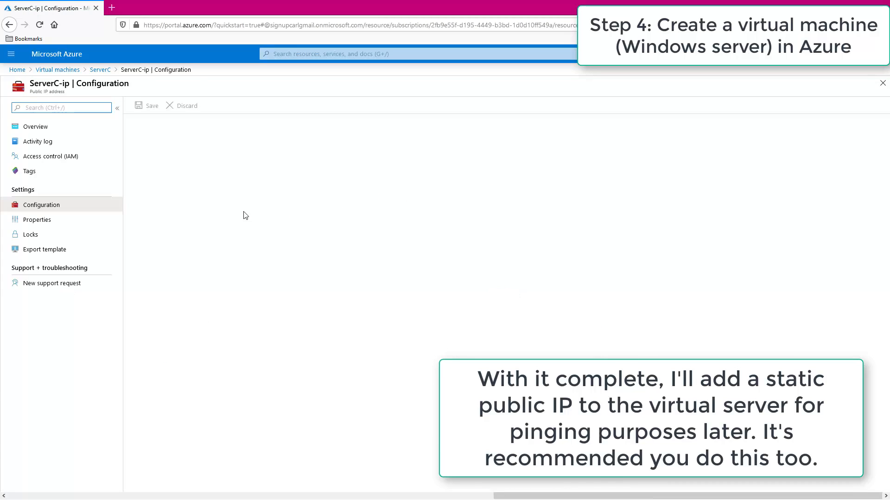
click(180, 133)
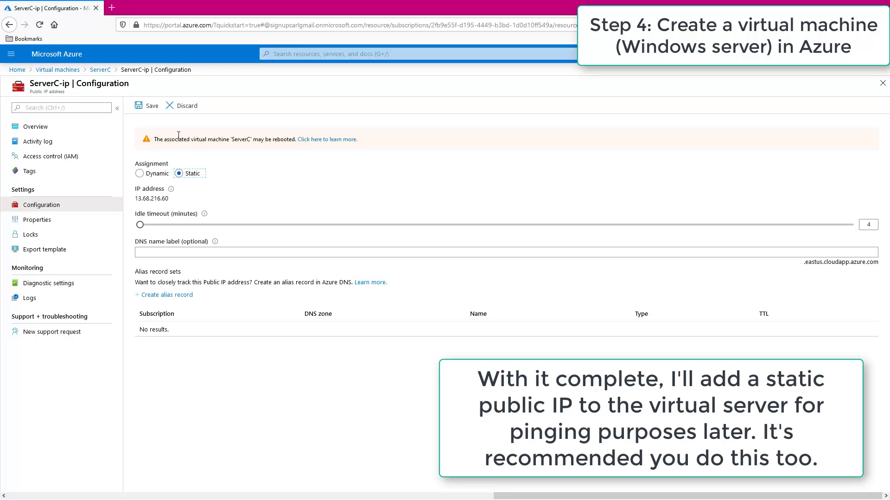
click(147, 105)
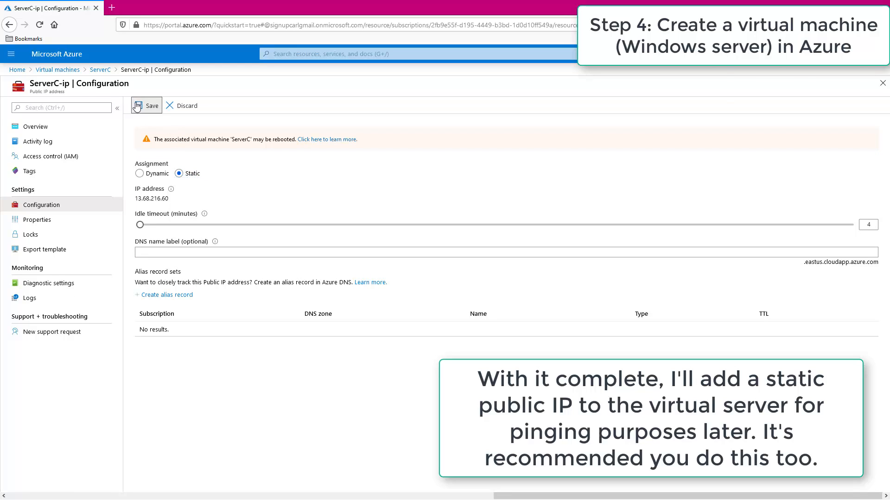
click(49, 131)
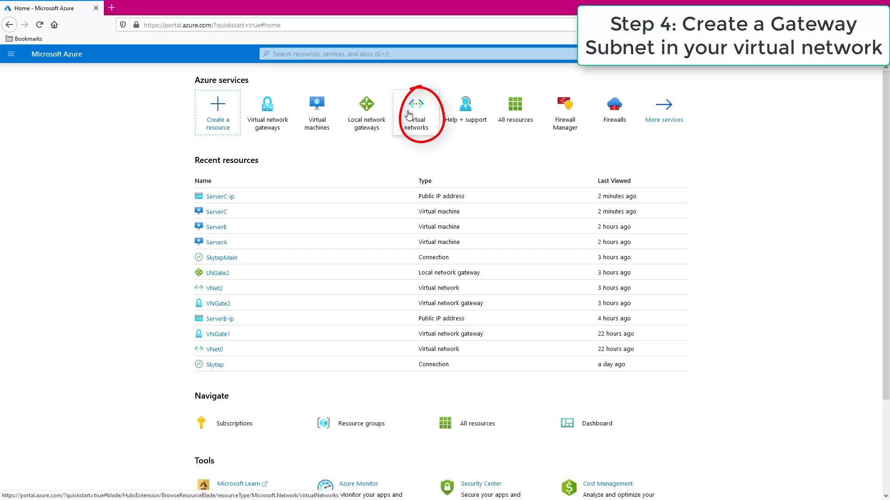
- Add a gateway subnet with the address range 172.48.0.0/28 to the Vnet3 virtual network
click(415, 111)
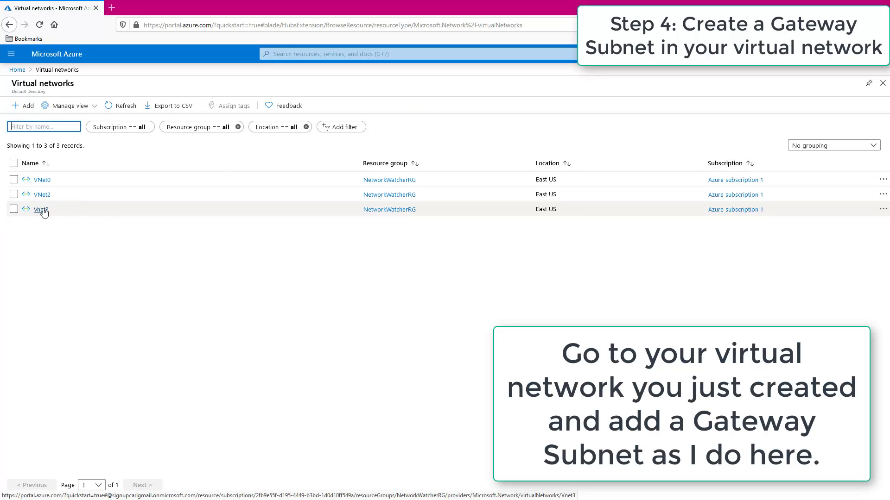
click(41, 210)
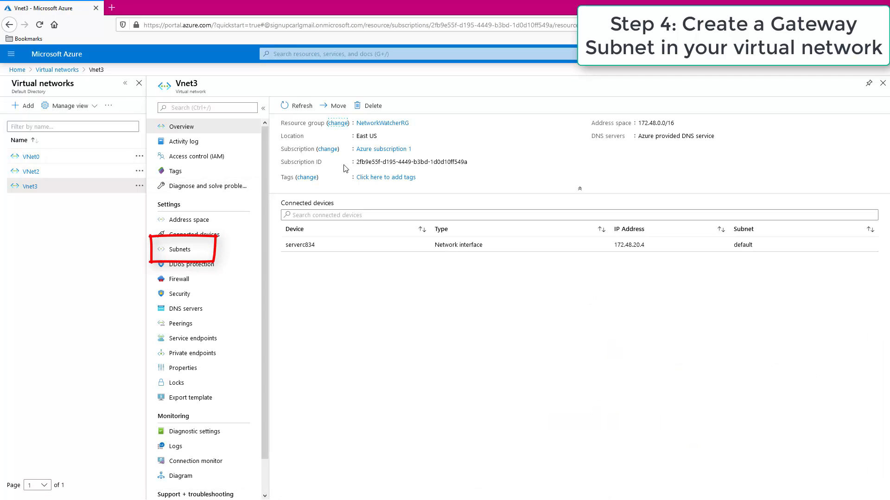
click(174, 250)
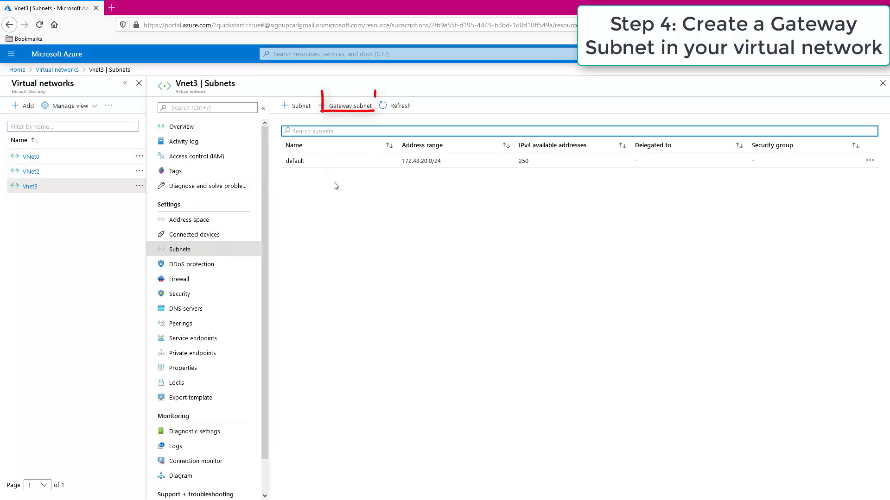
click(340, 113)
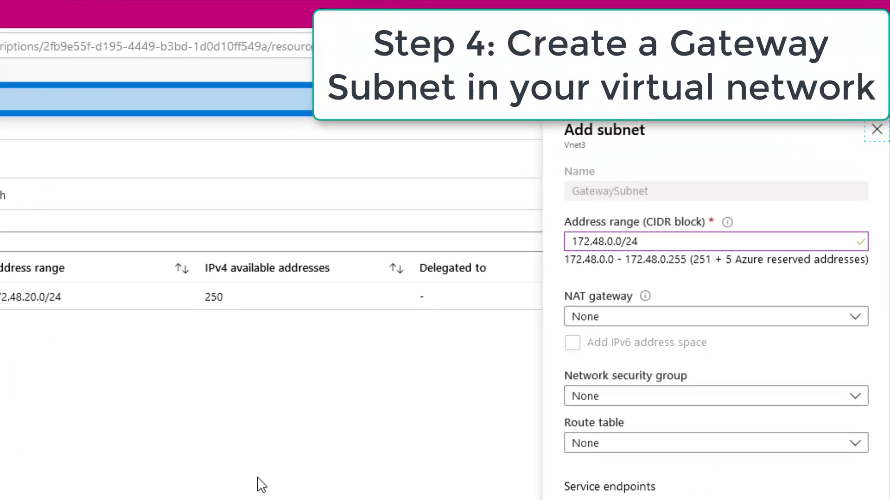
click(650, 242)
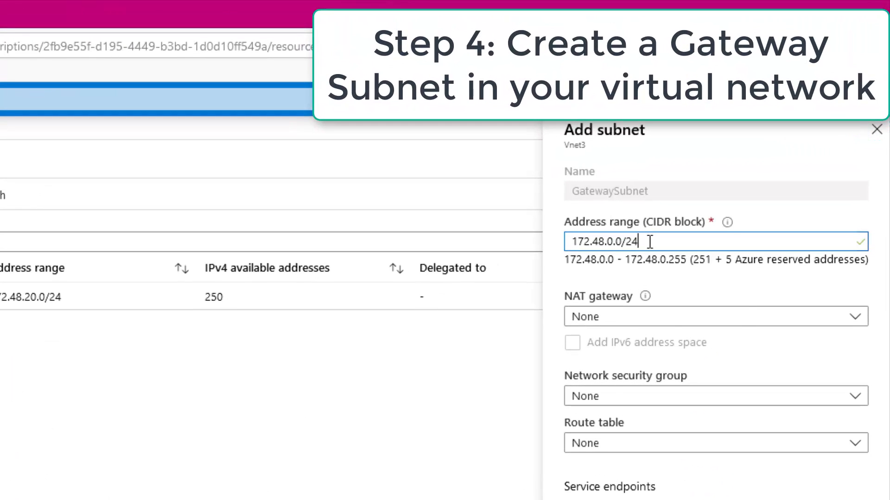
key(BackSpace)
text(8)
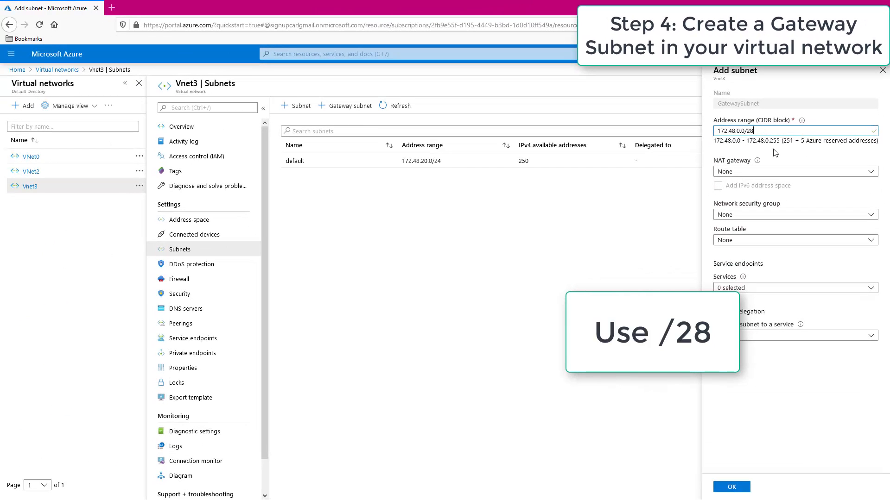
click(733, 489)
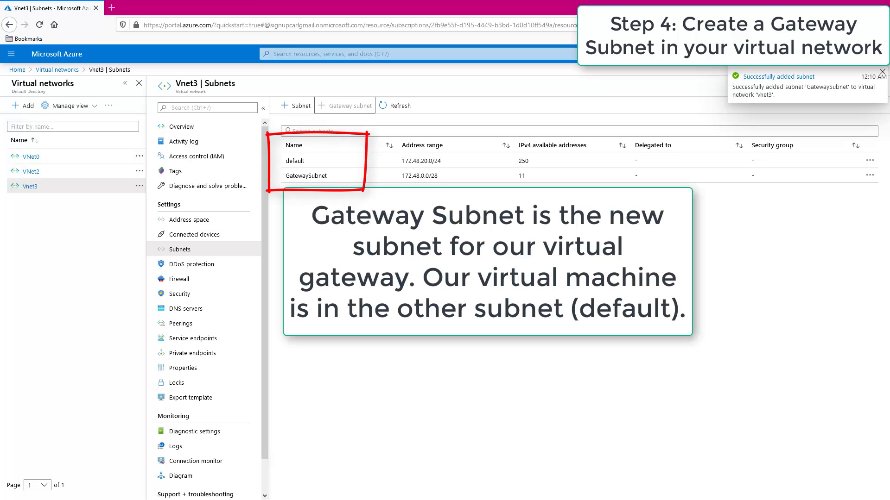
- Check the new gateway subnet's address range and return to the portal home page
drag(401, 176, 439, 176)
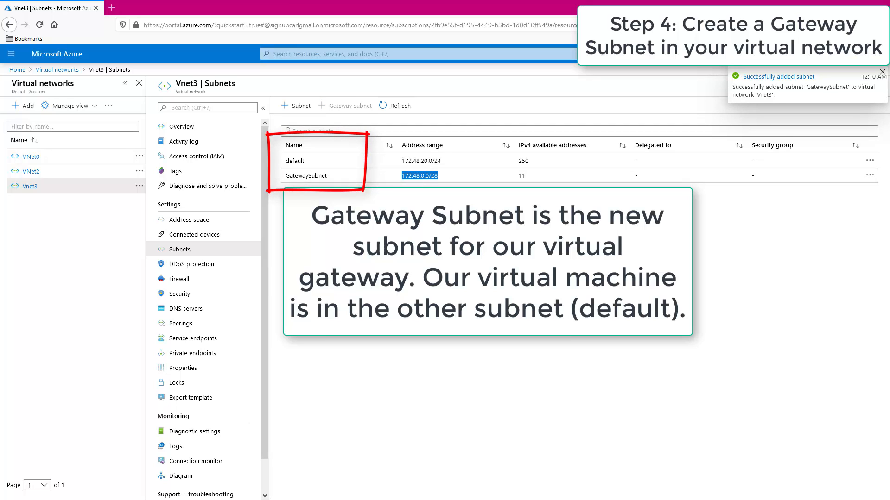
click(296, 417)
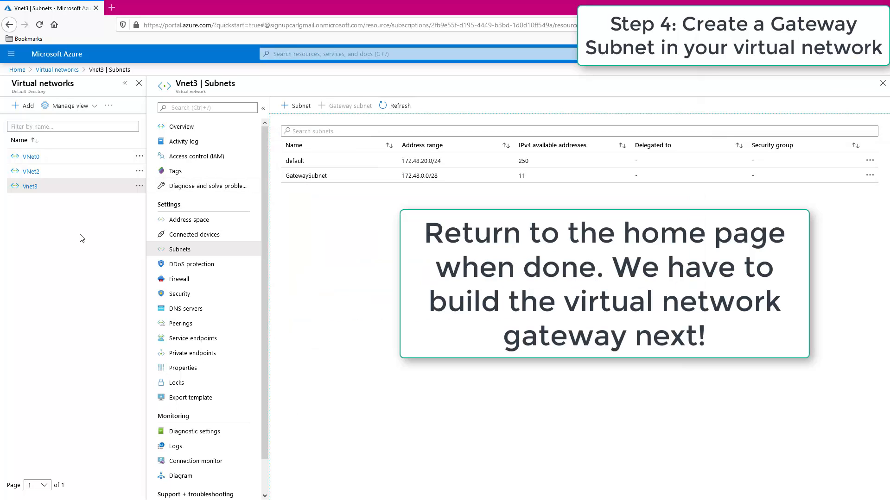
click(57, 69)
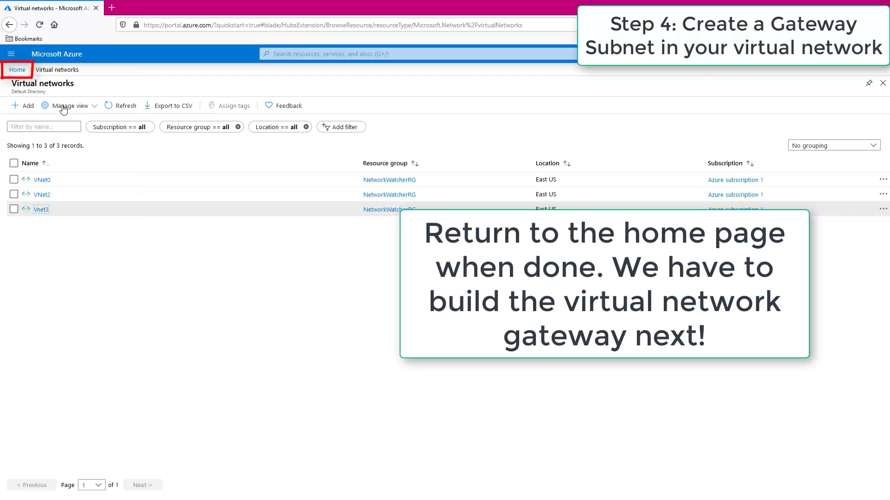
click(17, 70)
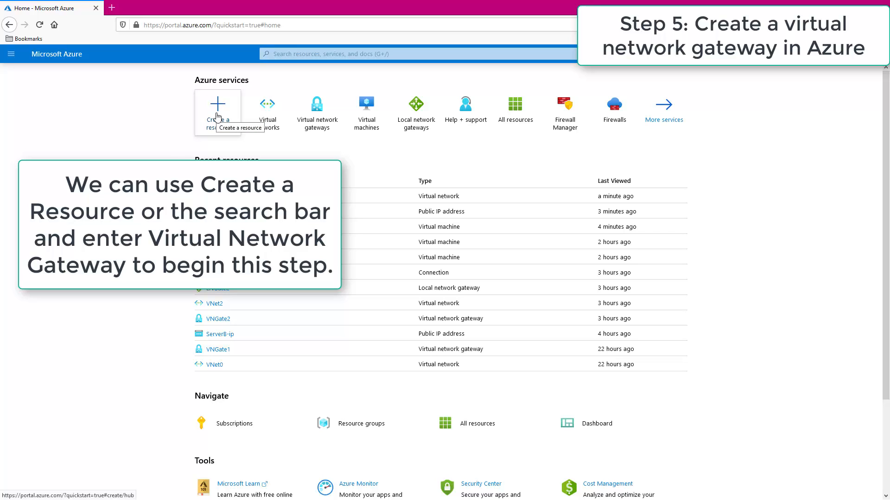
click(216, 116)
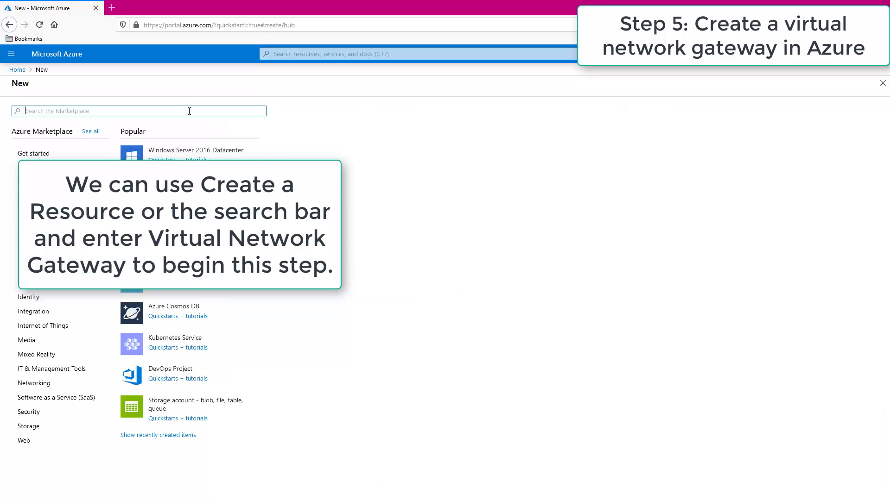
text(virtual gateway)
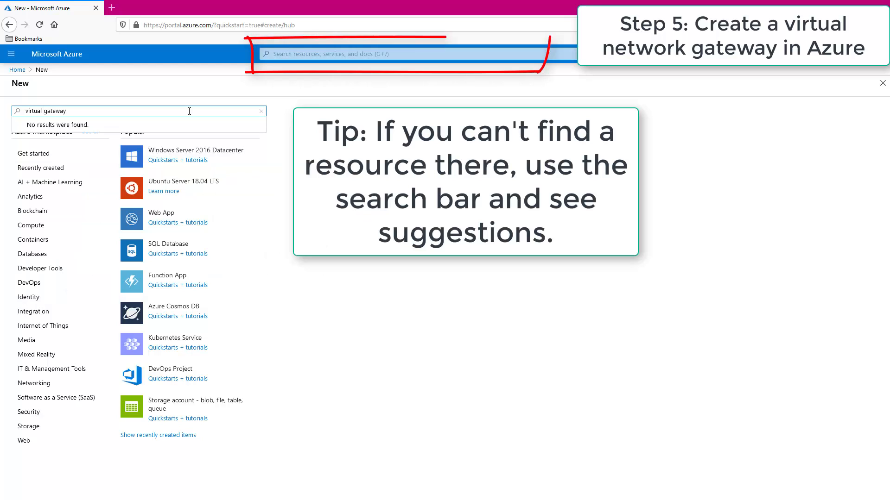
key(ctrl+a)
key(BackSpace)
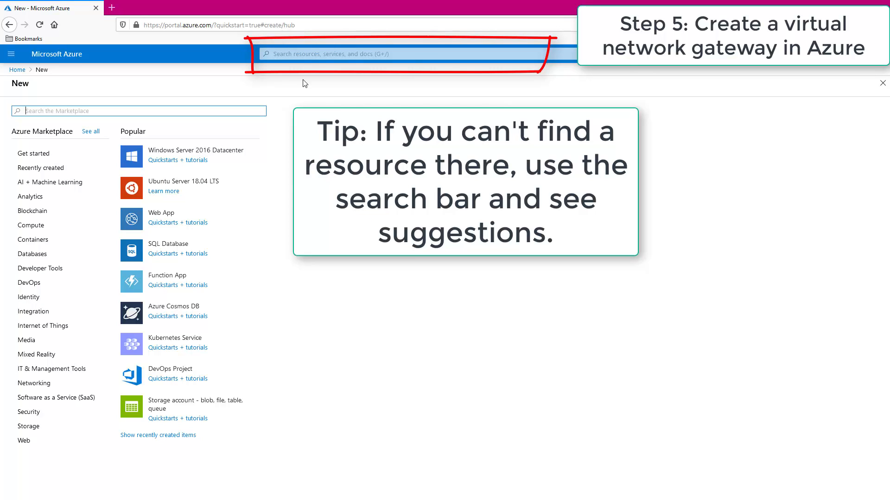
- Find the virtual network gateways service by searching the portal for "virtual gateway" and start creating a new gateway
click(307, 56)
text(virtual )
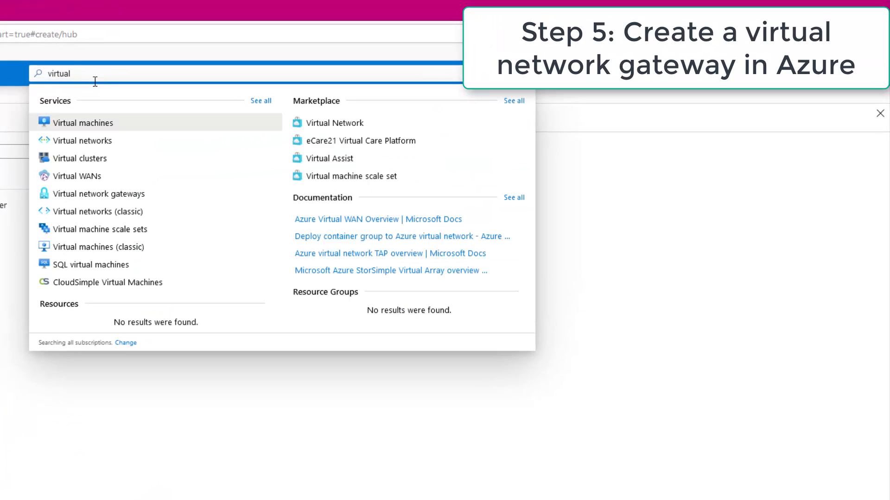
text(gateway)
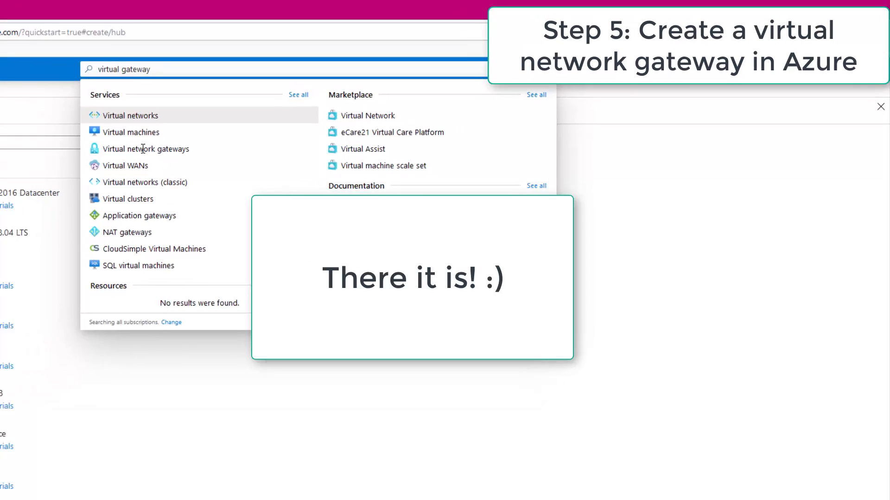
click(95, 159)
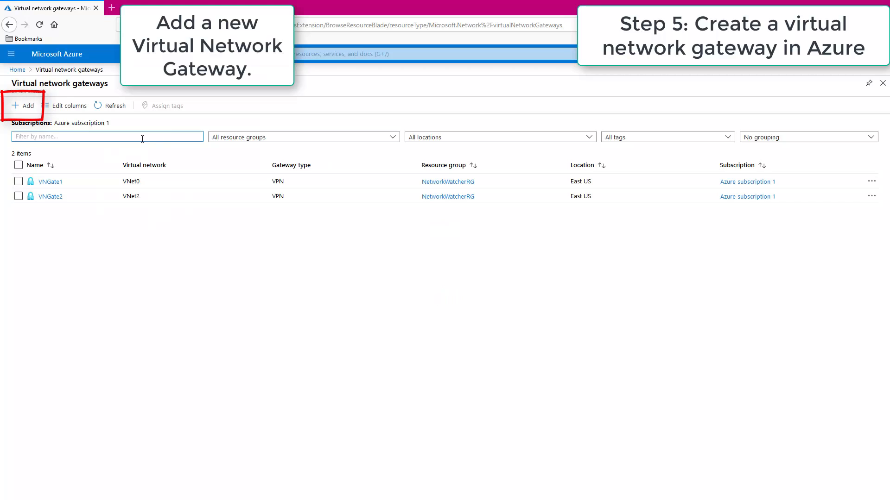
click(28, 108)
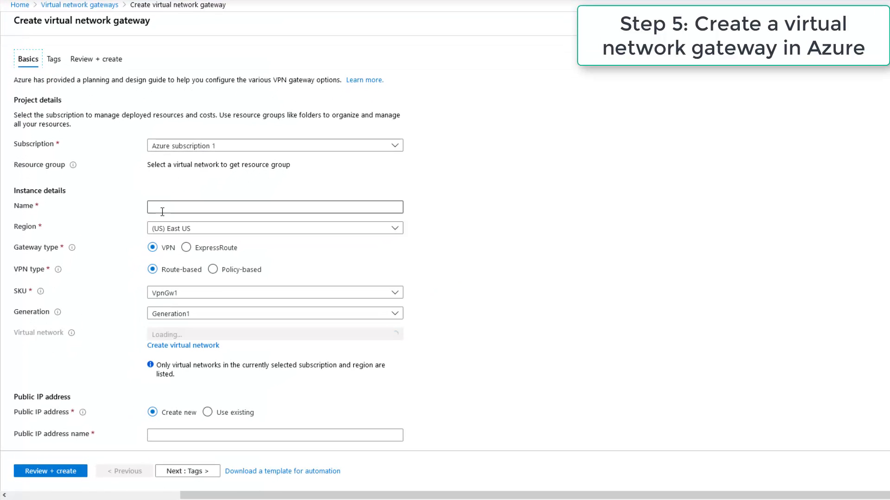
- Name the virtual network gateway VNGate3 and set its SKU to Basic
click(162, 212)
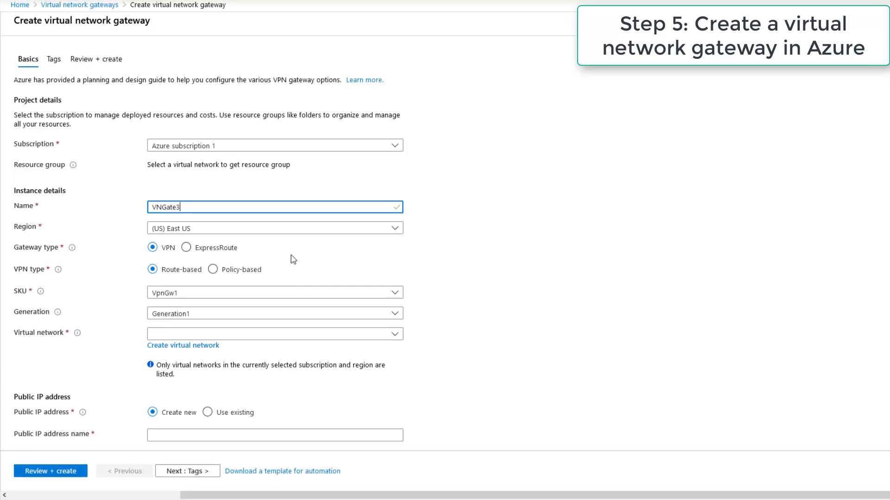
click(266, 295)
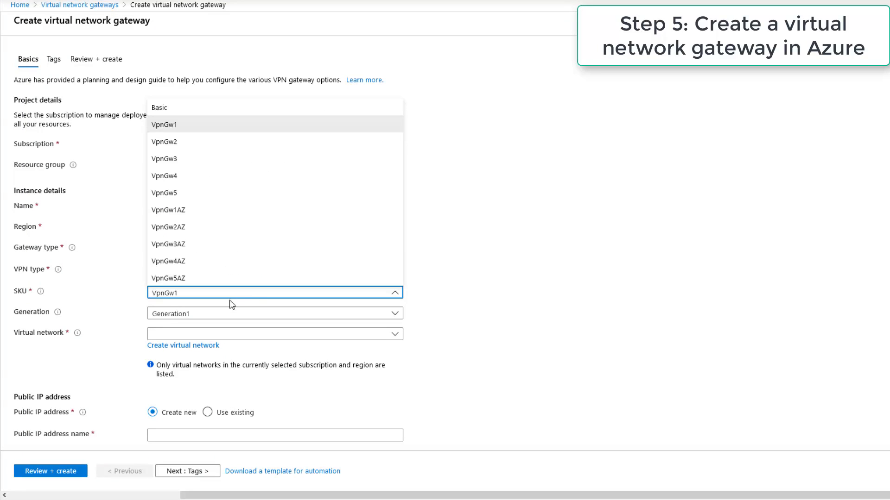
click(225, 112)
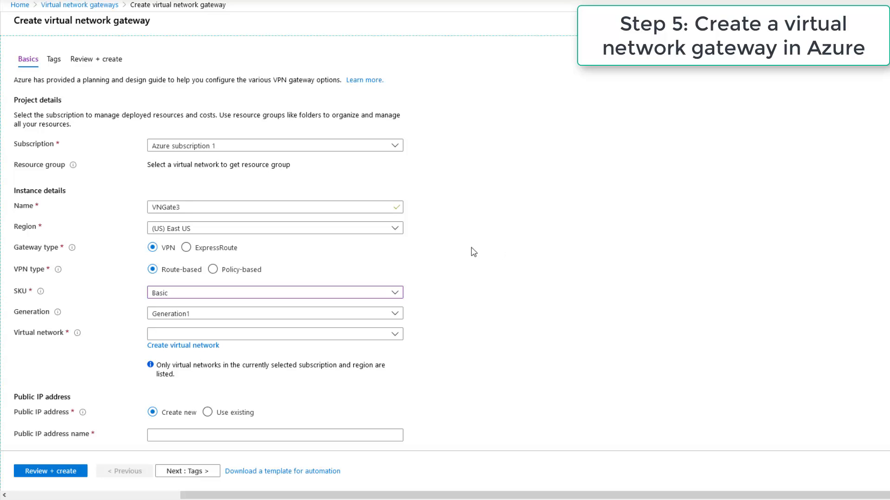
- Associate the gateway with the Vnet3 virtual network and name its new public IP address Vnet3PIP
scroll(388, 265, down, 1)
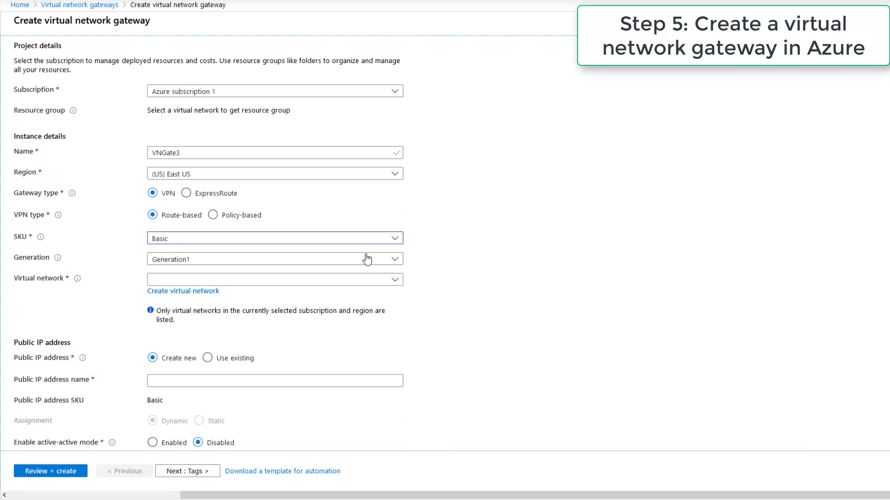
click(384, 280)
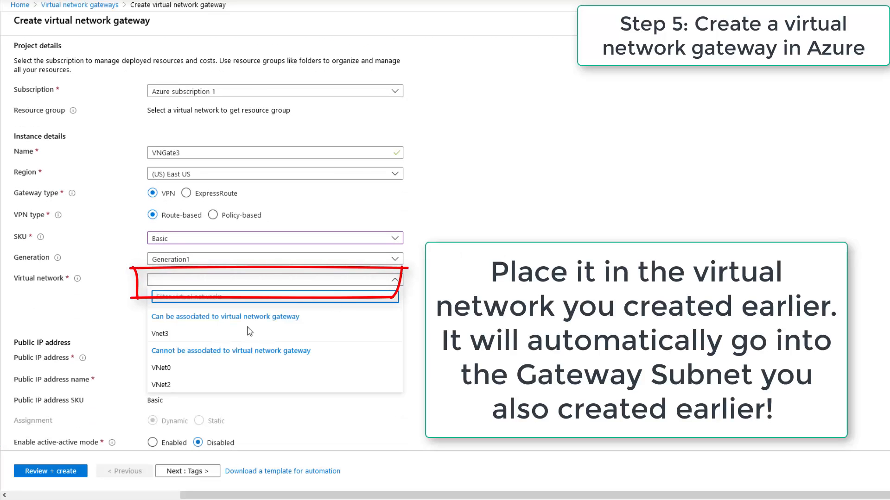
click(178, 334)
scroll(445, 241, down, 1)
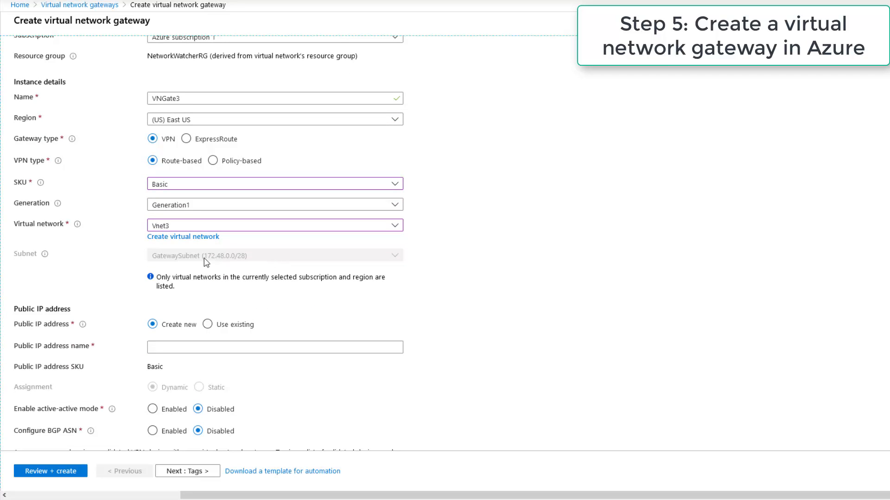
scroll(458, 244, down, 1)
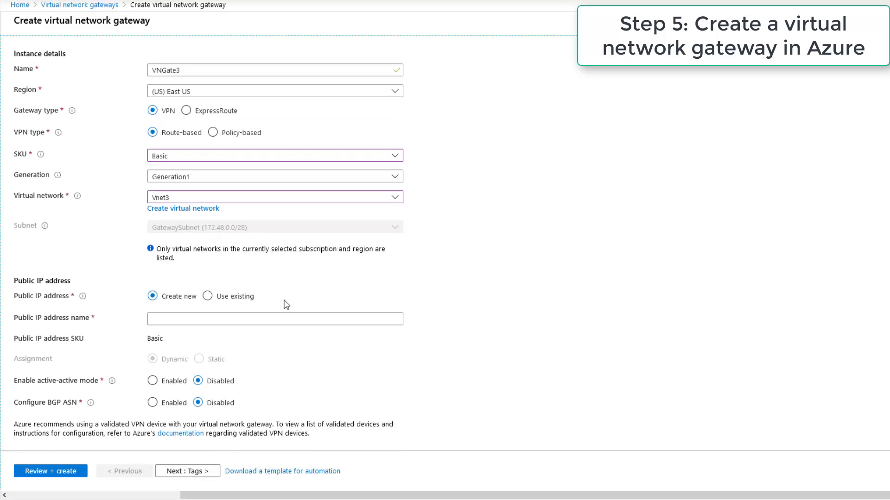
click(168, 318)
click(168, 317)
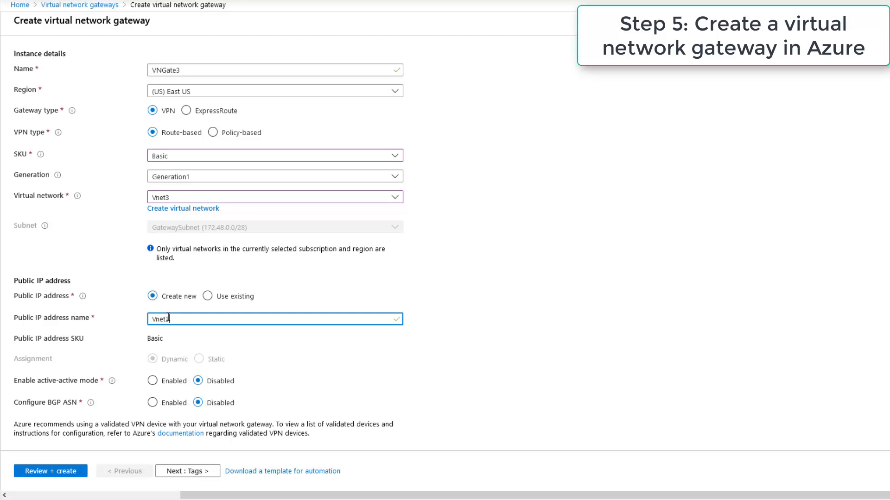
click(449, 292)
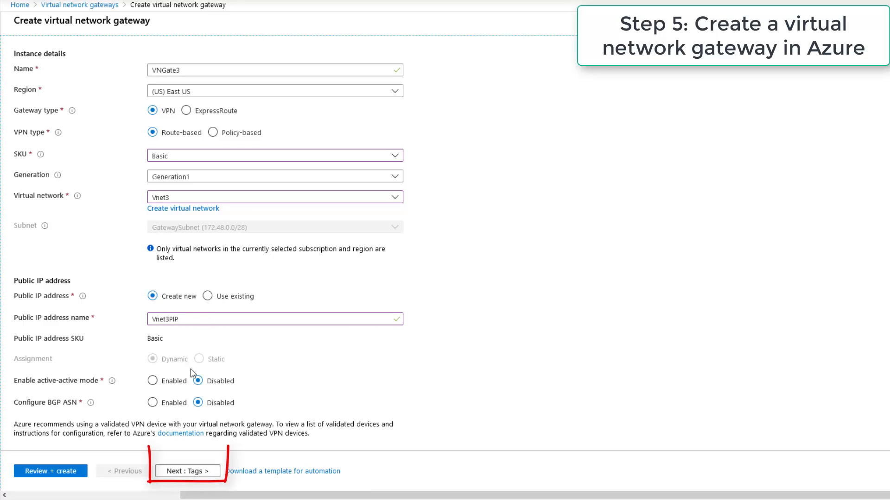
- Leave the gateway's tags empty, review the settings and create the virtual network gateway
click(180, 471)
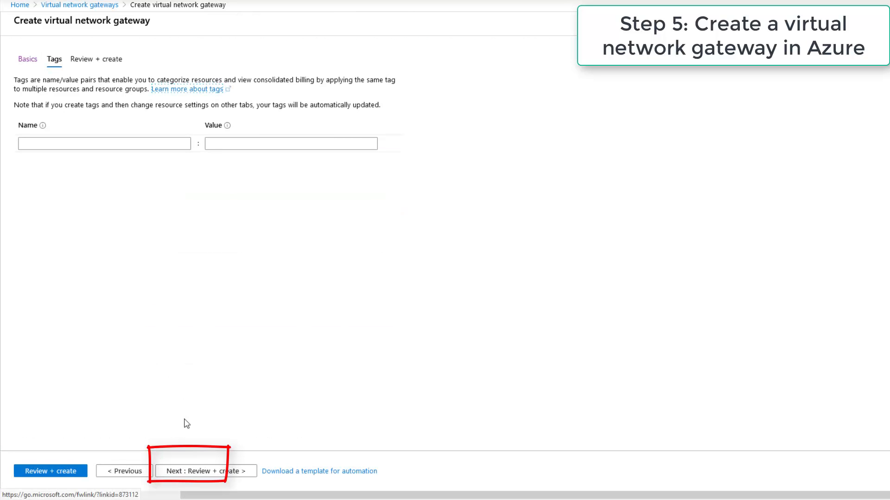
click(189, 472)
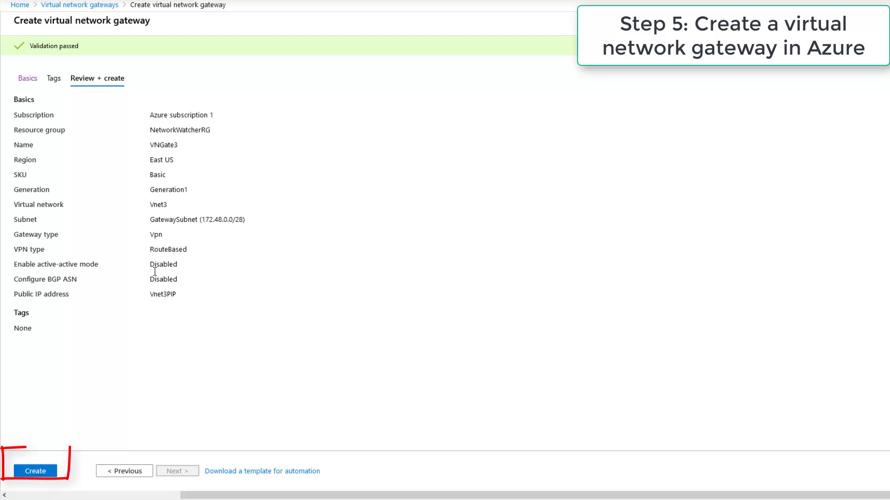
click(41, 475)
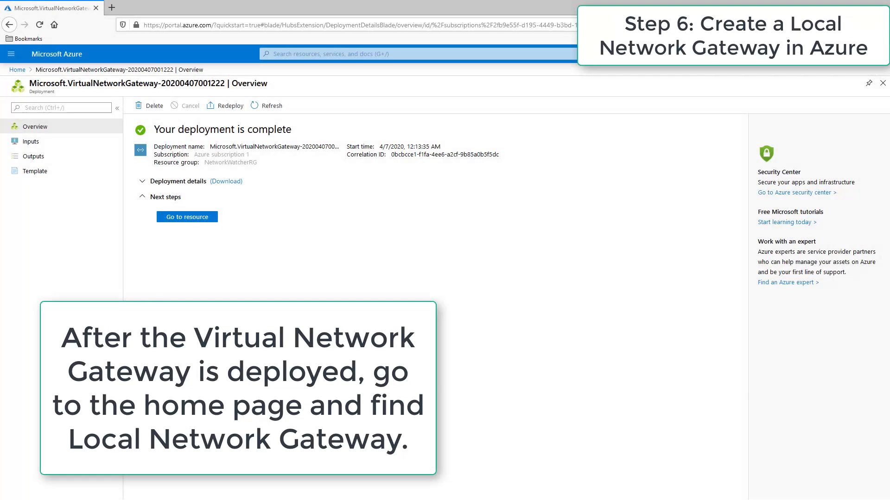
- Find the local network gateways service by searching the portal for "local network gate" and start creating a new local network gateway
key(super)
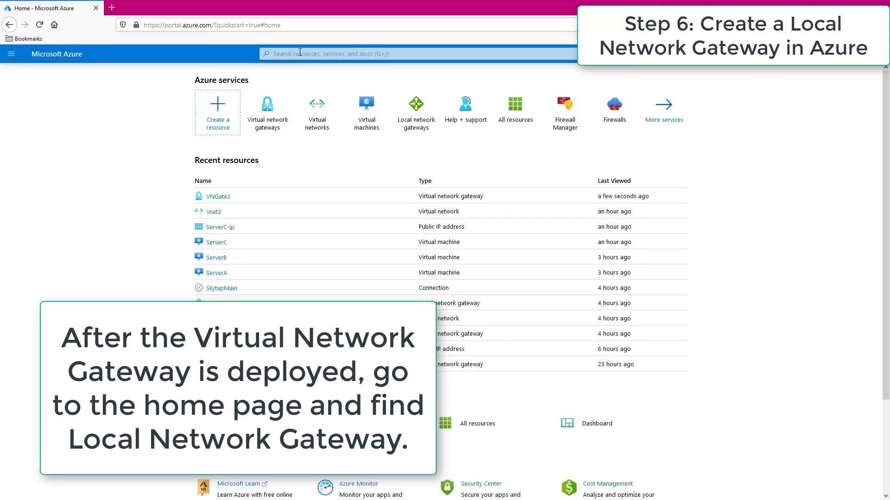
click(300, 52)
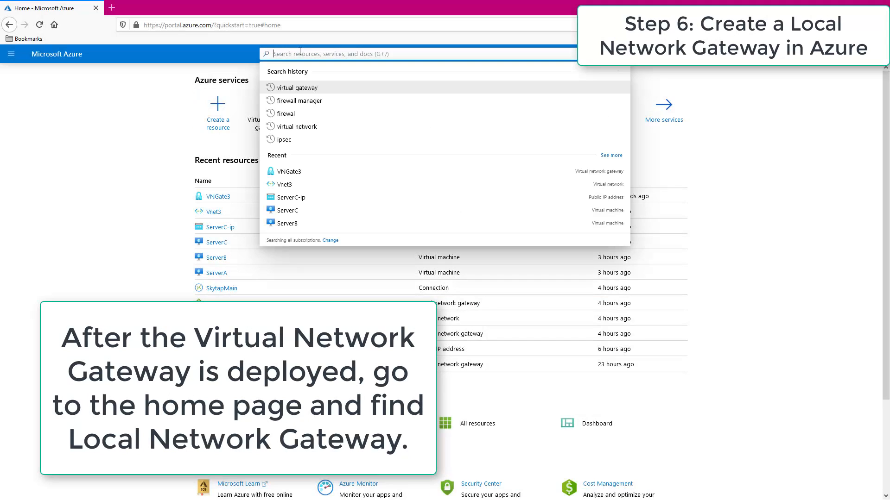
text(local net)
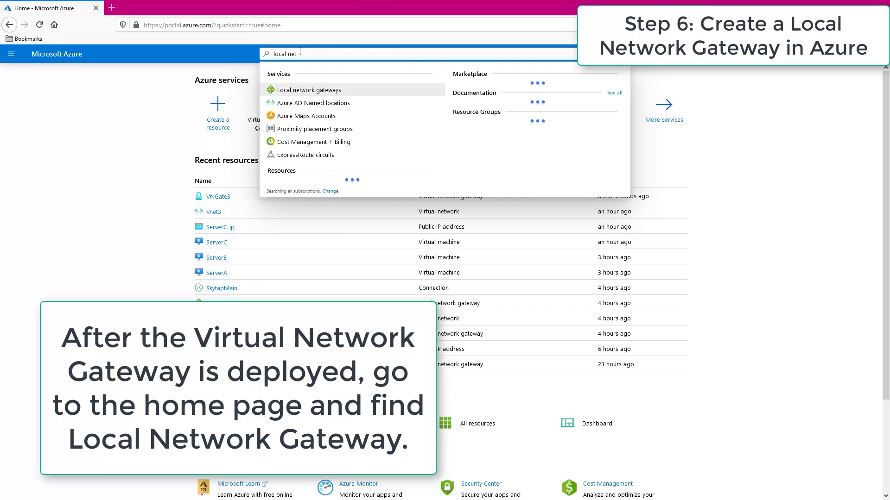
text(work ga)
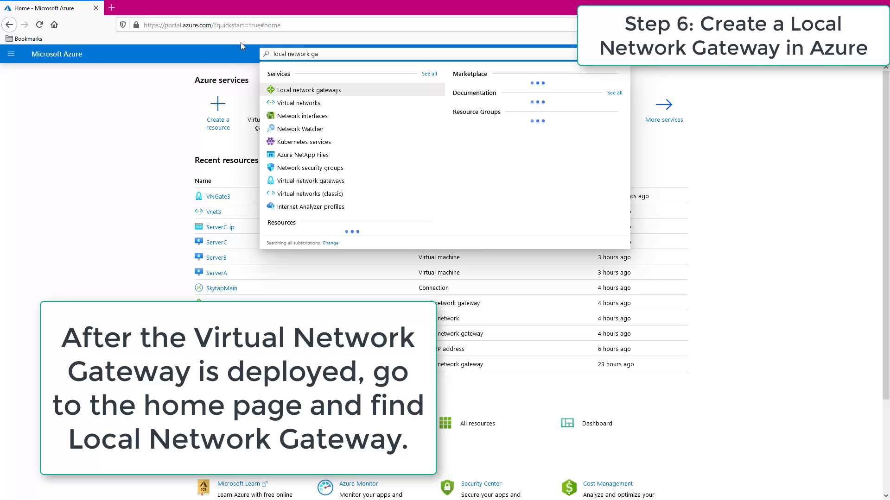
text(te)
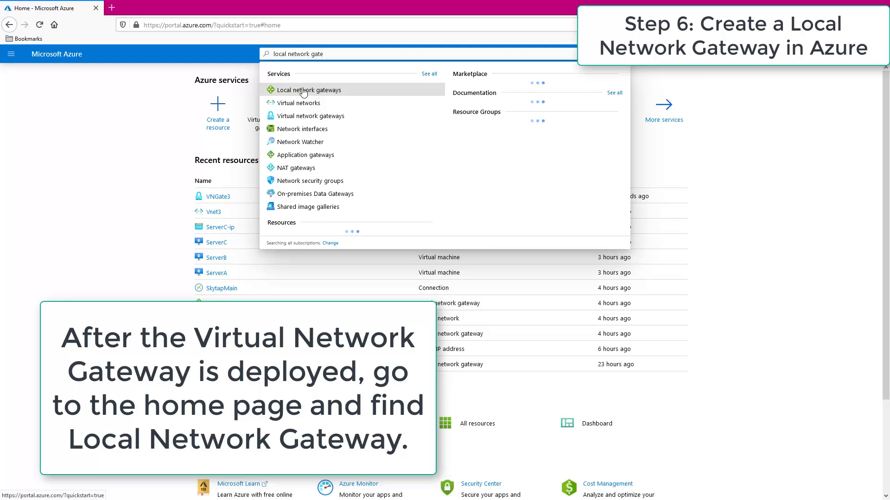
click(303, 92)
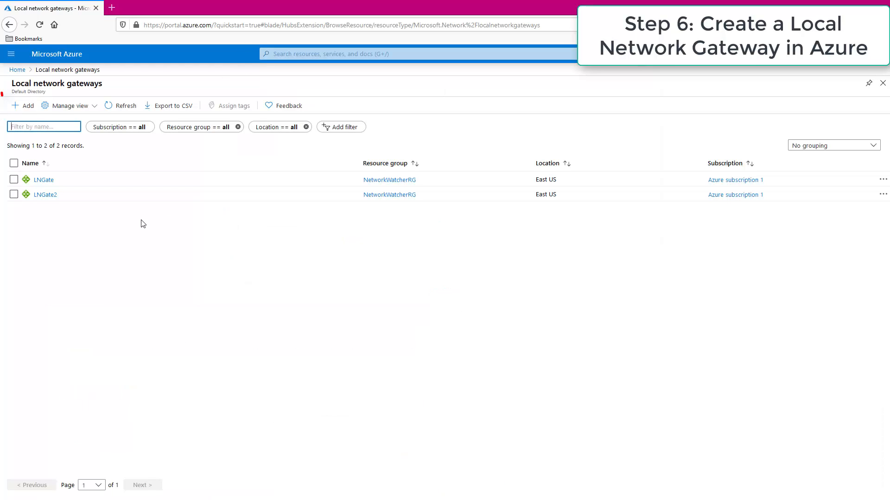
click(19, 110)
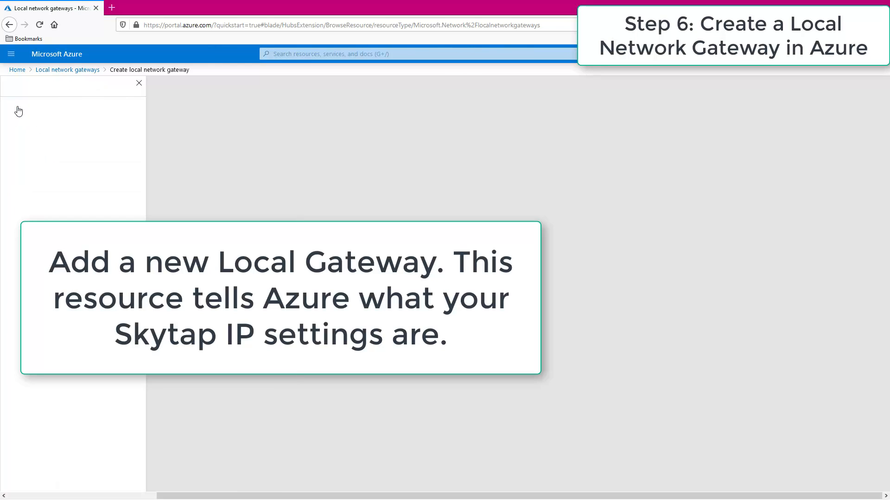
- Name the local network gateway LNGate3 and set its IP address to the Skytap public IP 184.170.226.10
click(88, 149)
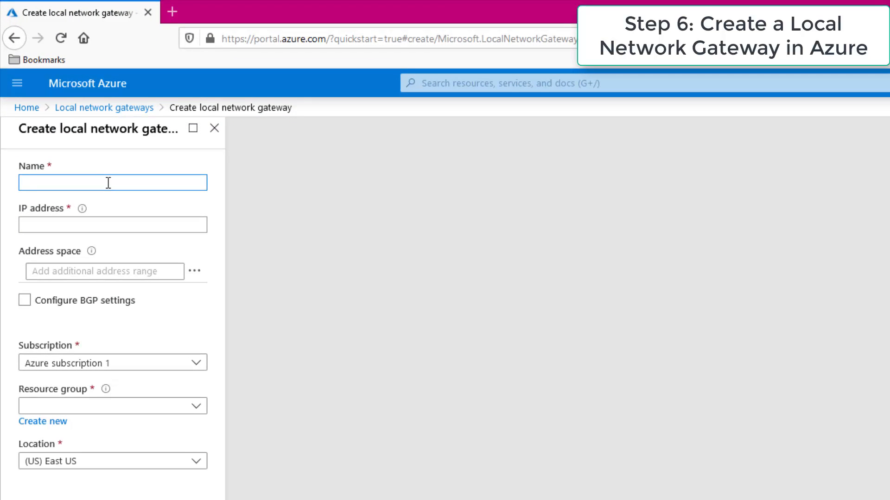
text(L:N)
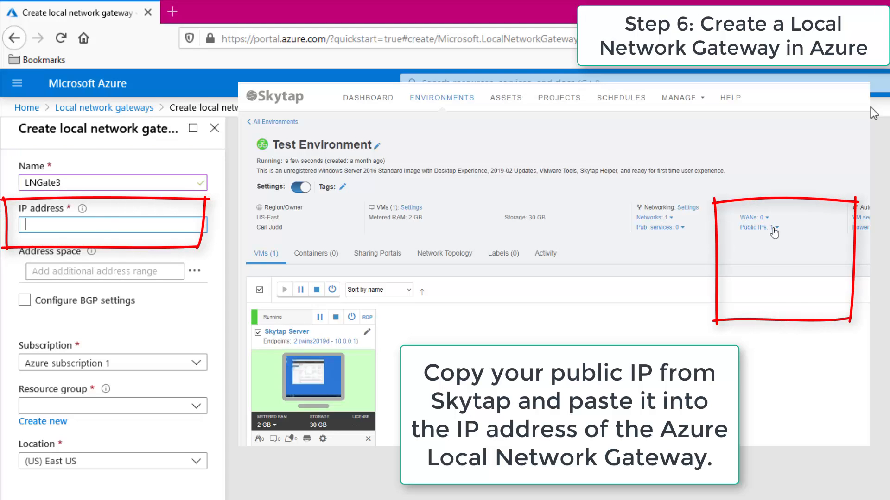
click(68, 225)
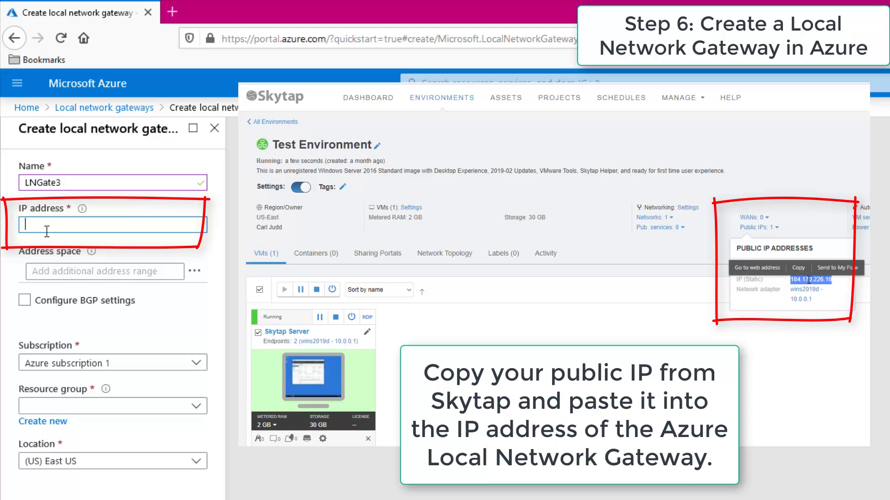
text(184.170.226.10)
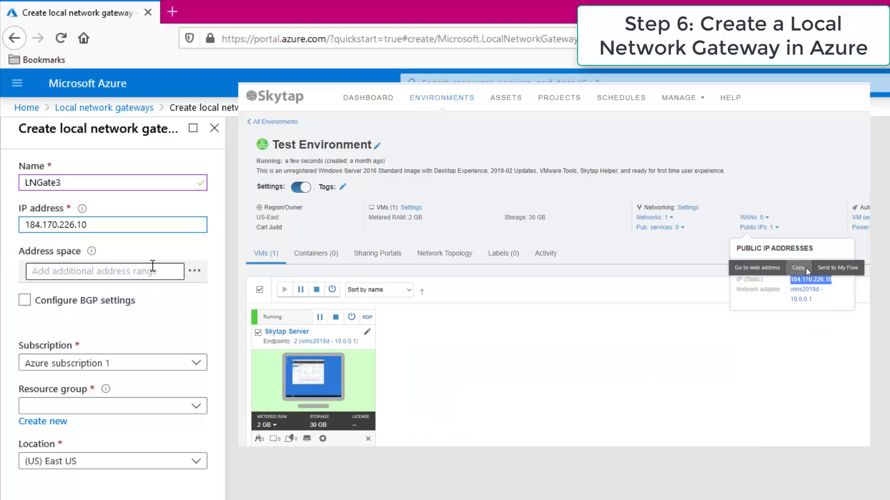
- Set the local network gateway's address space to the Skytap private network 10.0.0.0/24
click(152, 265)
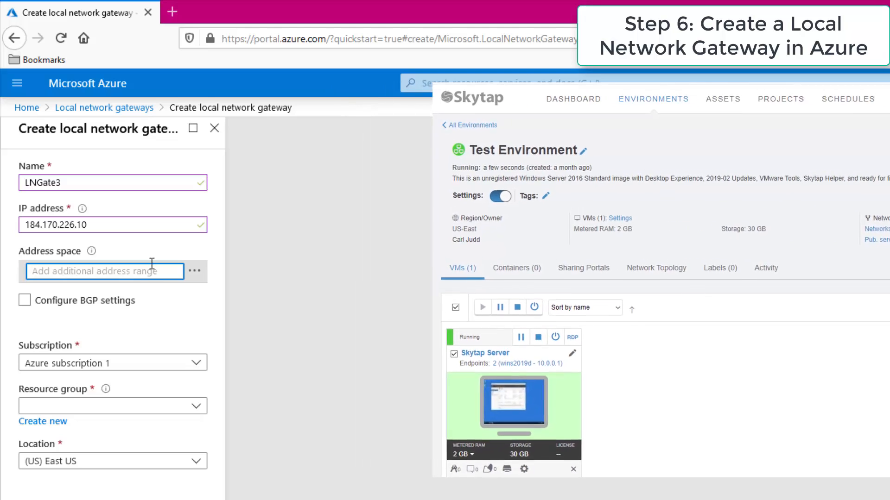
text(1)
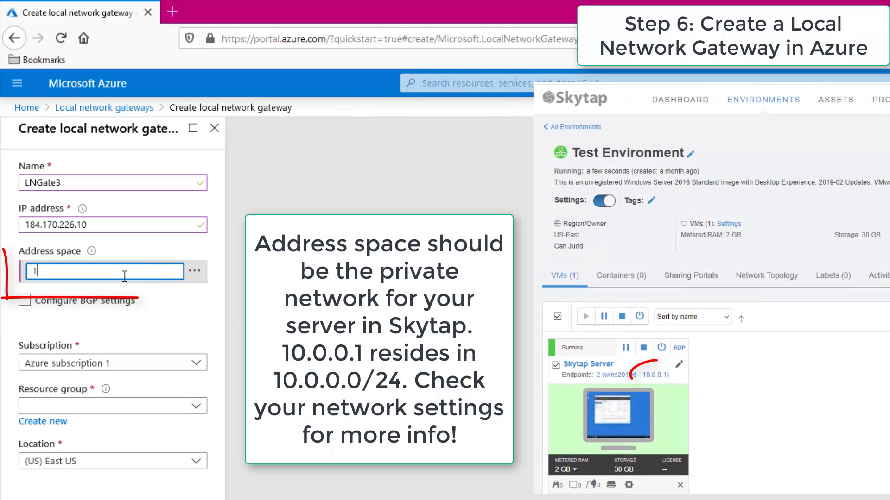
text(0.0)
key(BackSpace)
key(BackSpace)
text(.)
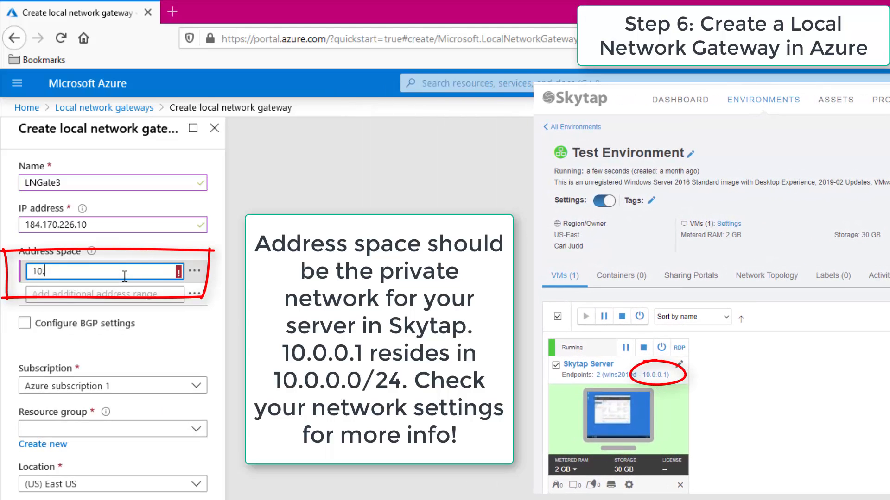
text(0.0/24)
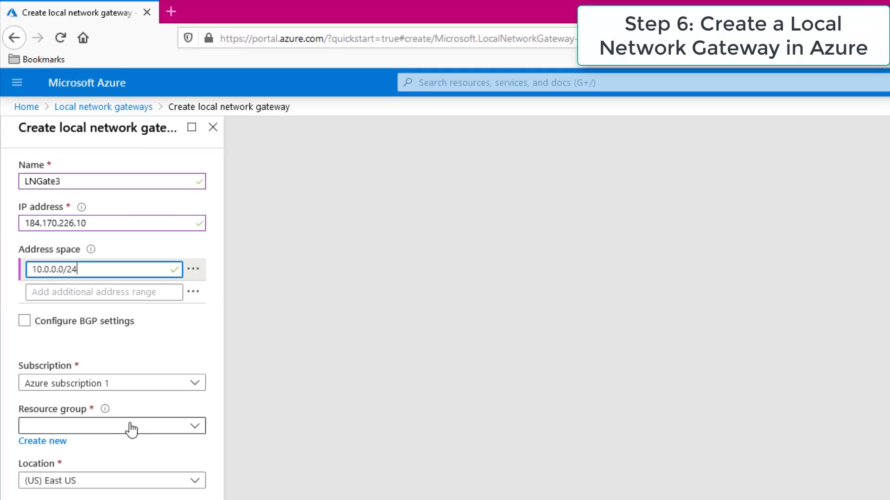
- Assign the local network gateway to the NetworkWatcherRG resource group and create it
click(129, 427)
click(61, 363)
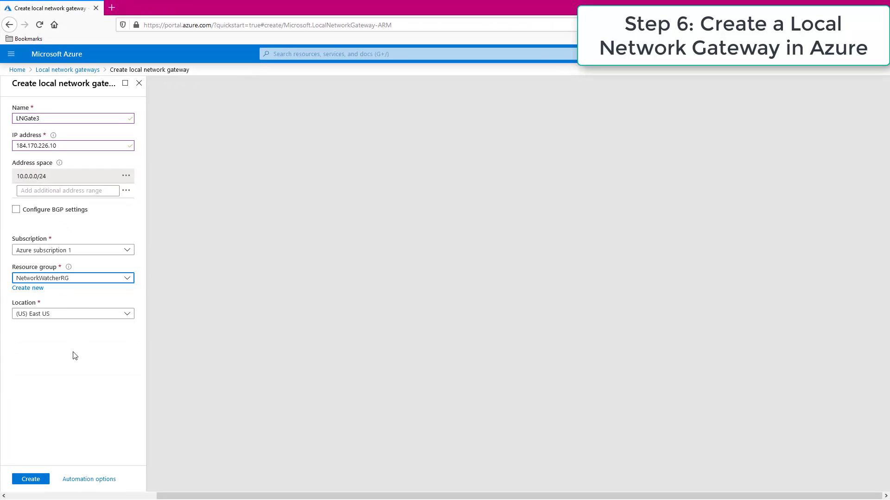
click(28, 480)
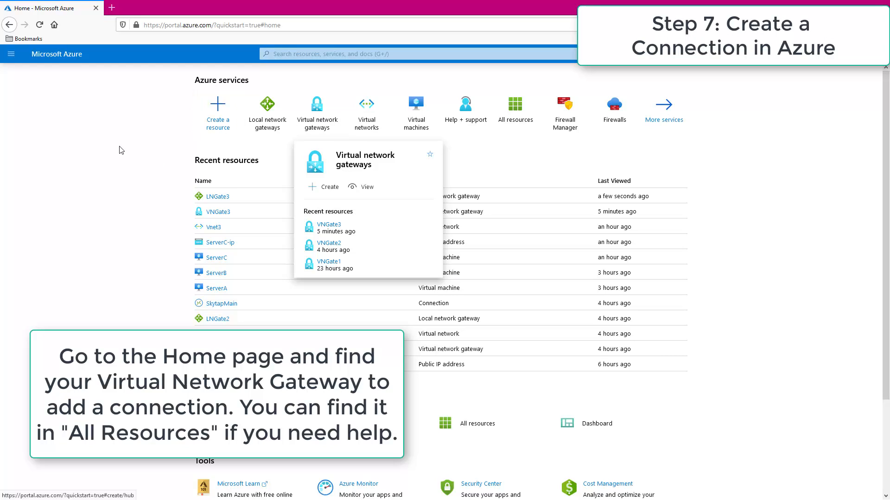
- Open the VNGate3 virtual network gateway from the list of all Azure resources
click(12, 56)
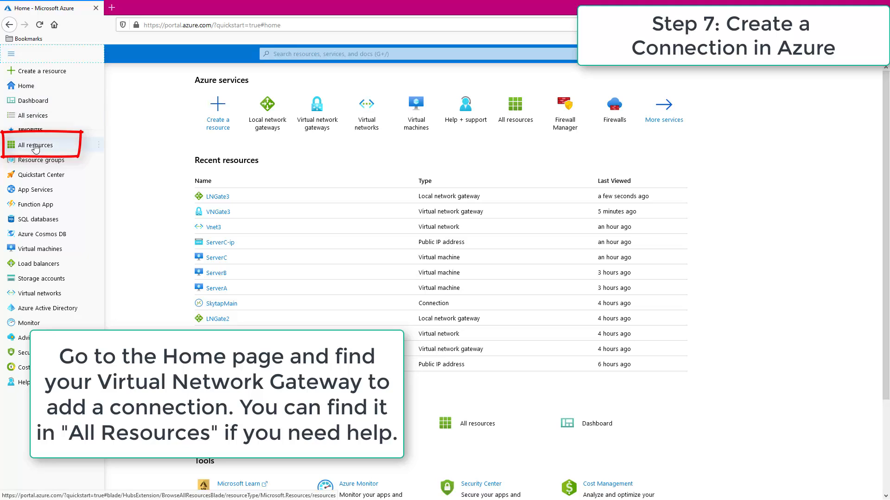
click(36, 147)
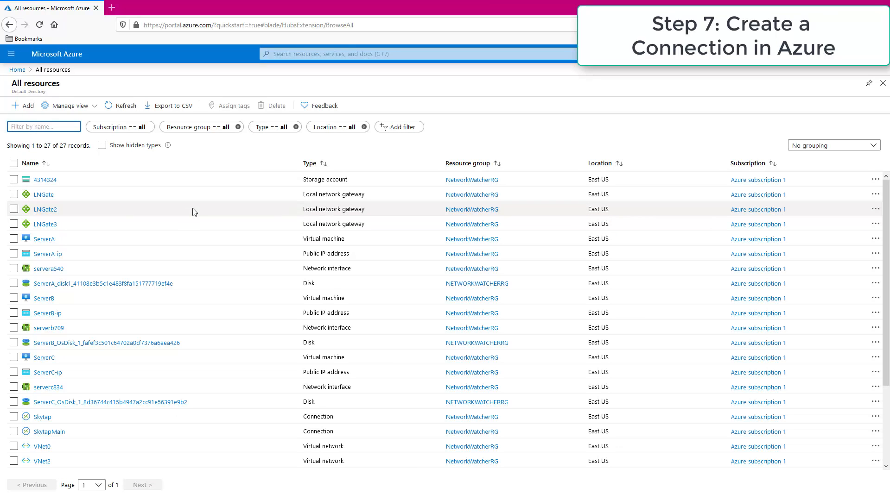
scroll(190, 219, down, 3)
scroll(189, 218, up, 3)
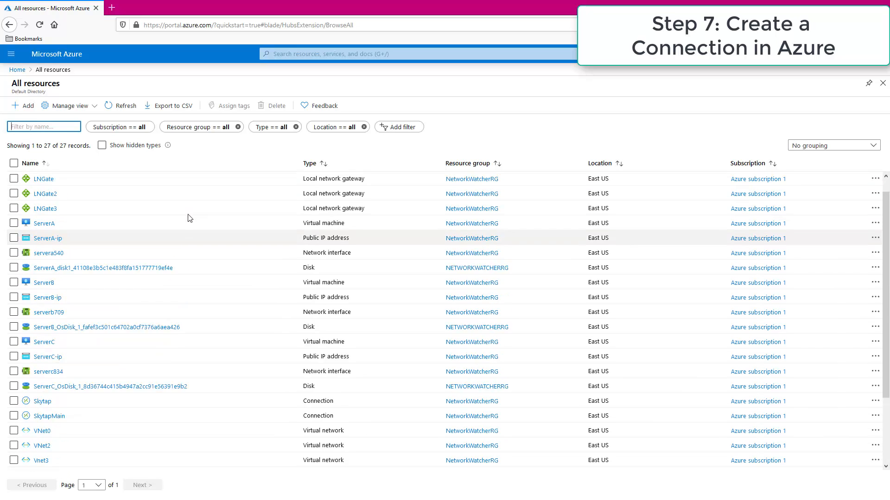
scroll(189, 218, down, 3)
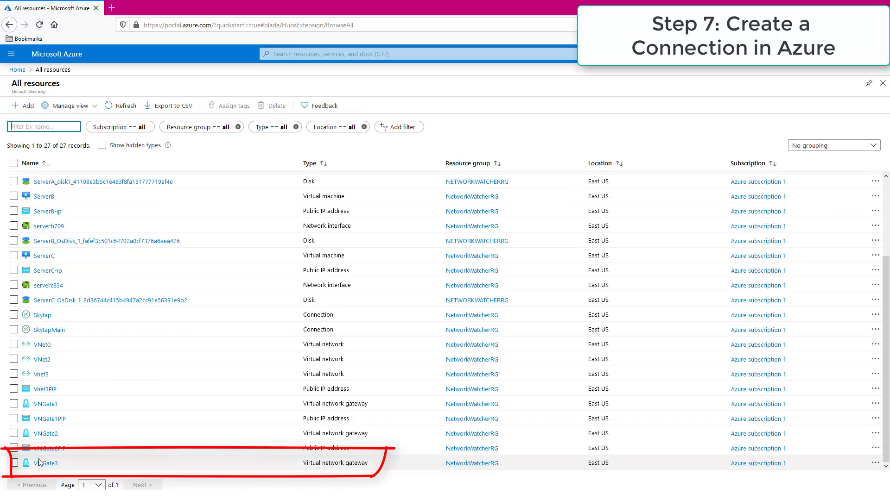
click(42, 465)
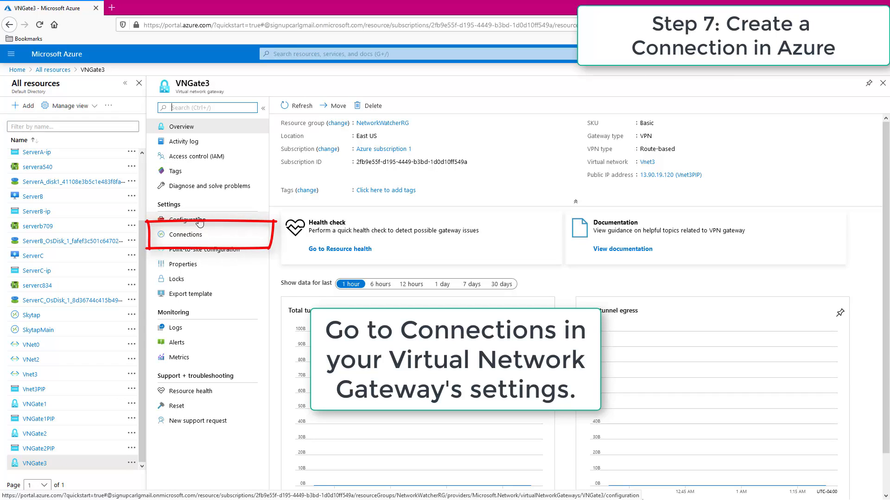
- Go to the connections settings of VNGate3 and start adding a new connection
click(198, 221)
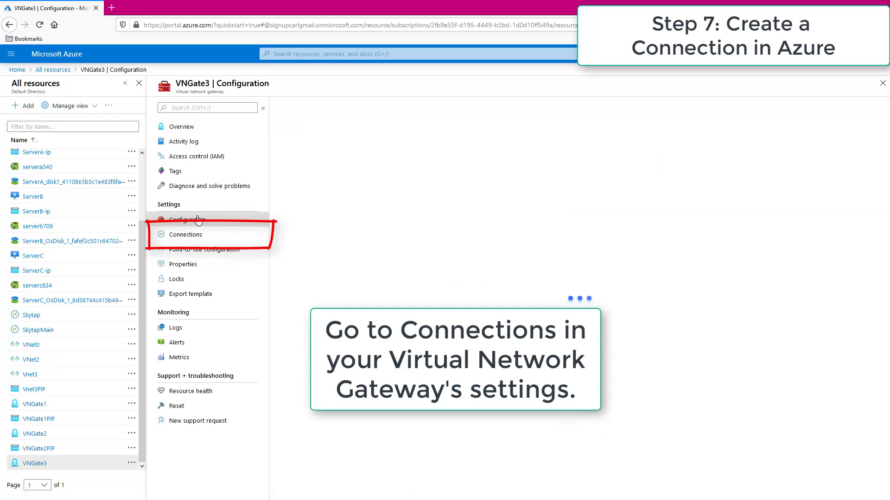
click(181, 237)
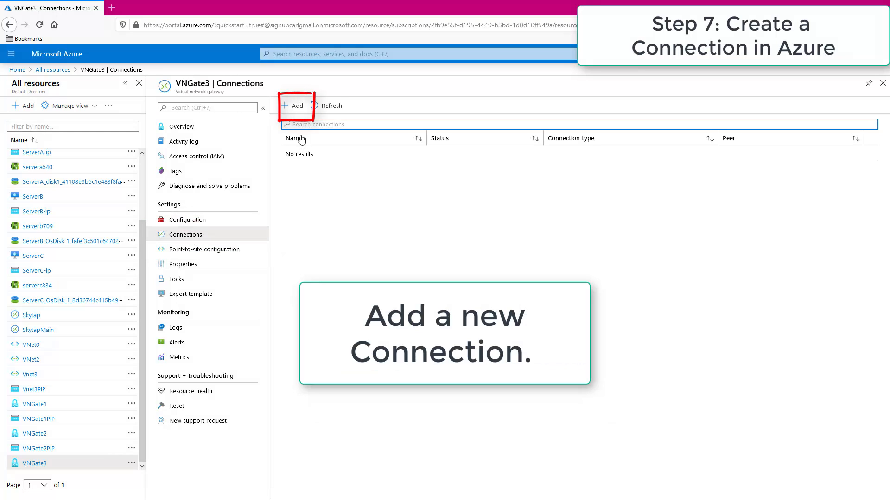
click(293, 105)
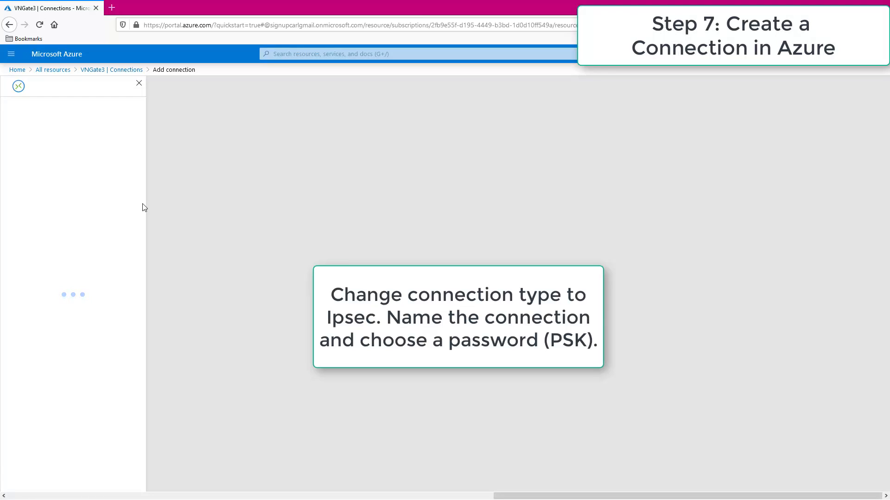
- Set the new connection's type to Site-to-site (IPsec) and name it SkytapConnection3
click(101, 146)
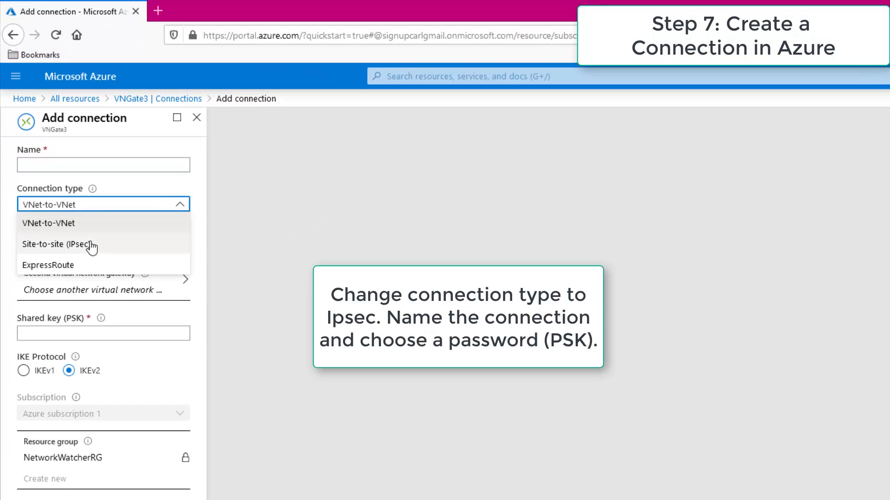
click(91, 245)
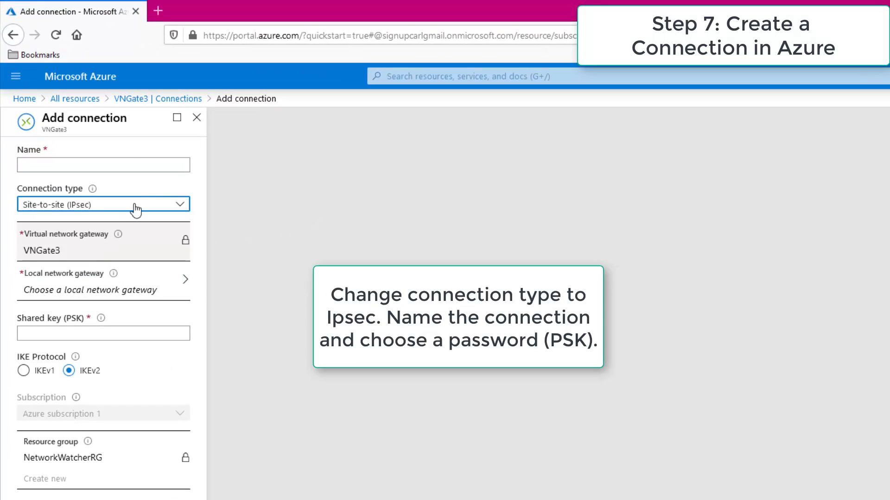
click(109, 168)
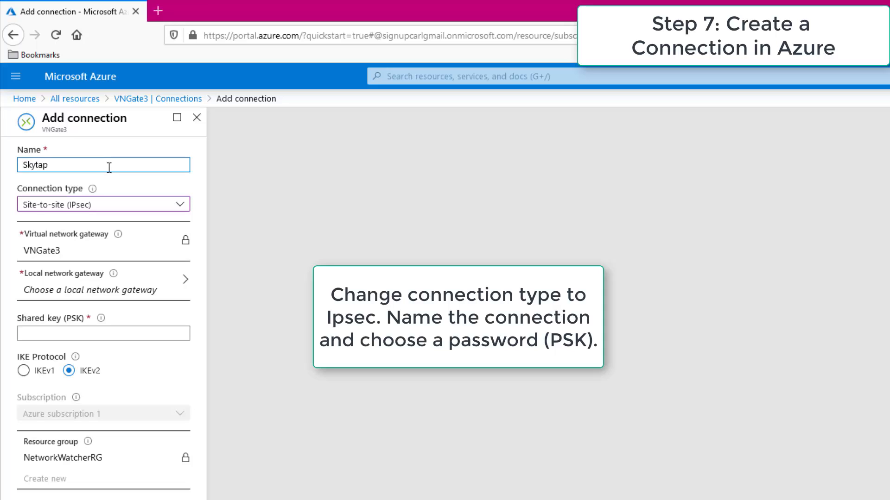
text(SkytapConnection3)
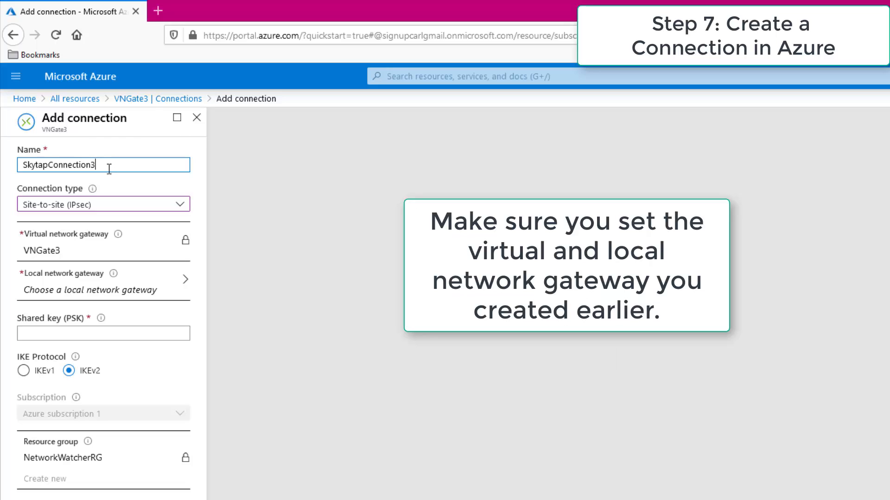
- Choose LNGate3 as the connection's local network gateway, enter the shared key (PSK) and create the connection
click(112, 291)
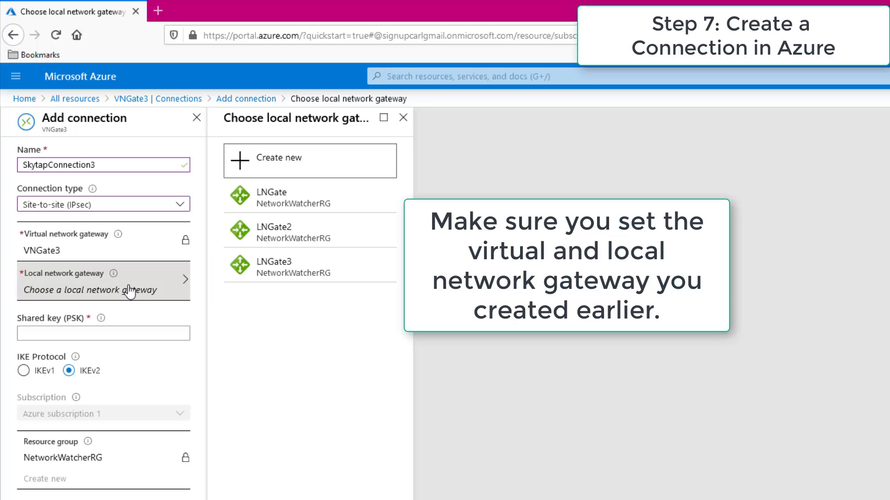
click(306, 274)
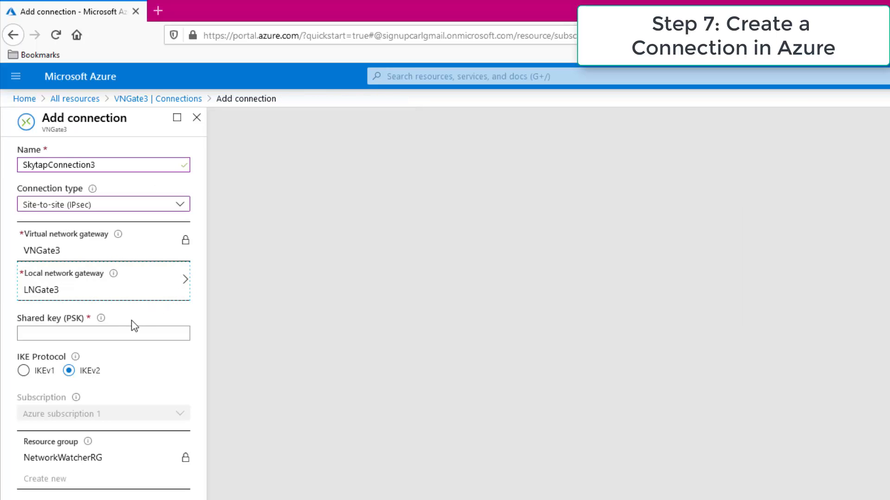
click(110, 335)
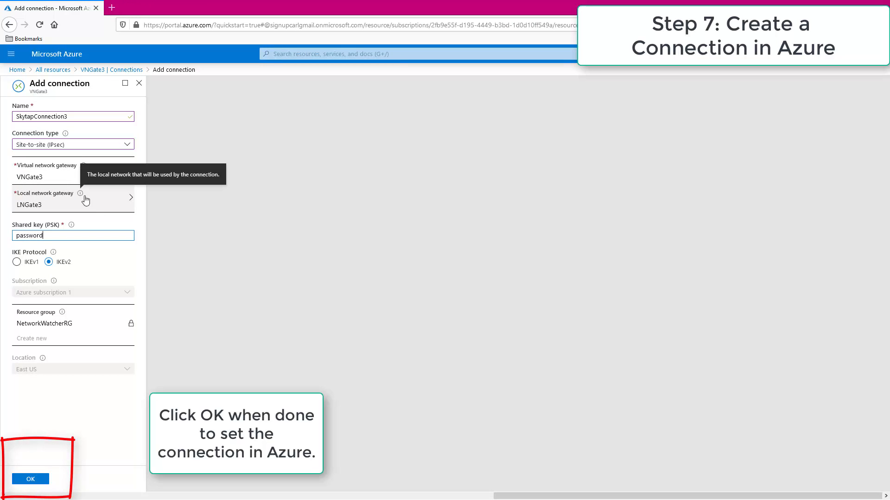
click(31, 479)
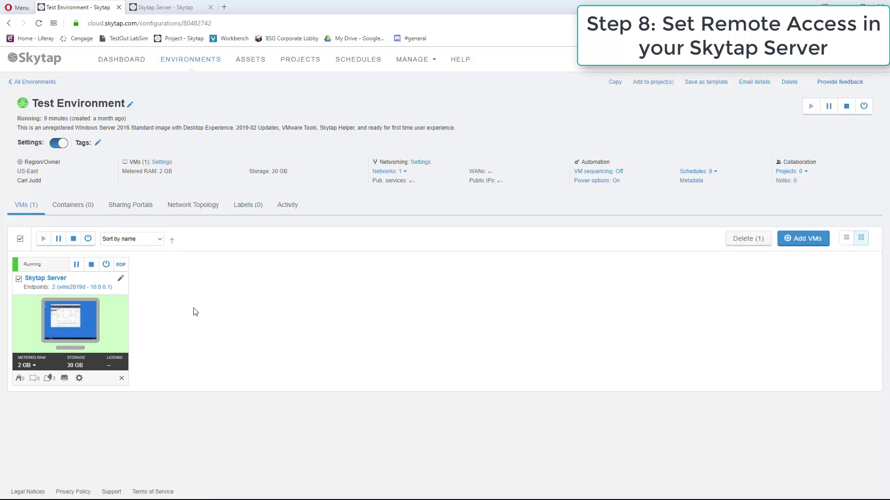
- Switch to the Skytap Server desktop and start the Add Roles and Features Wizard from Server Manager
click(179, 4)
drag(316, 96, 302, 103)
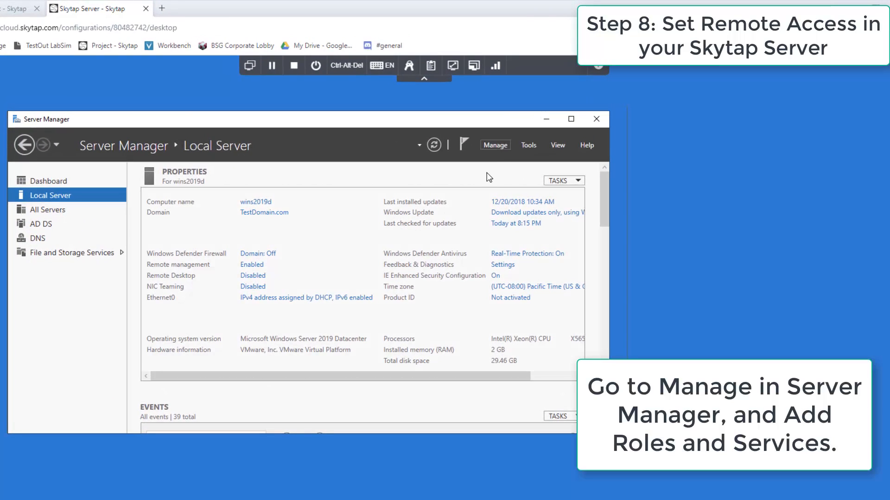
click(494, 146)
click(499, 159)
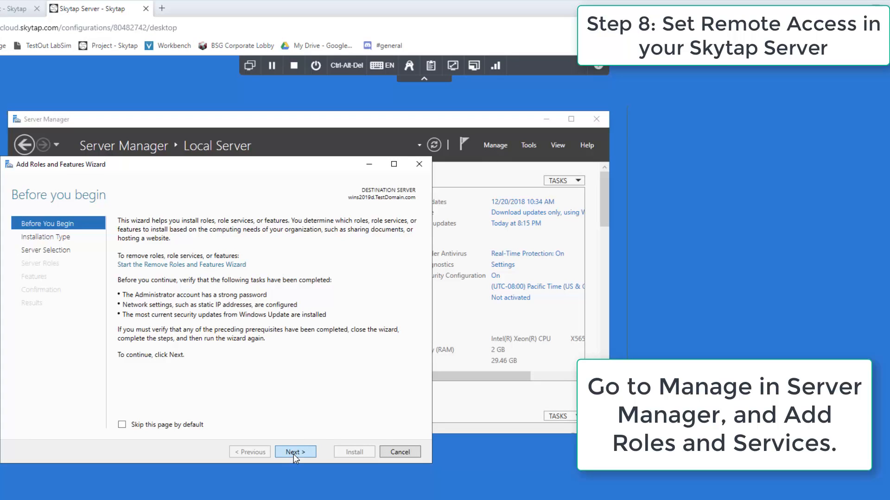
- Keep the default installation type and destination server, select the Remote Access role and proceed to its role services
click(293, 452)
click(293, 452)
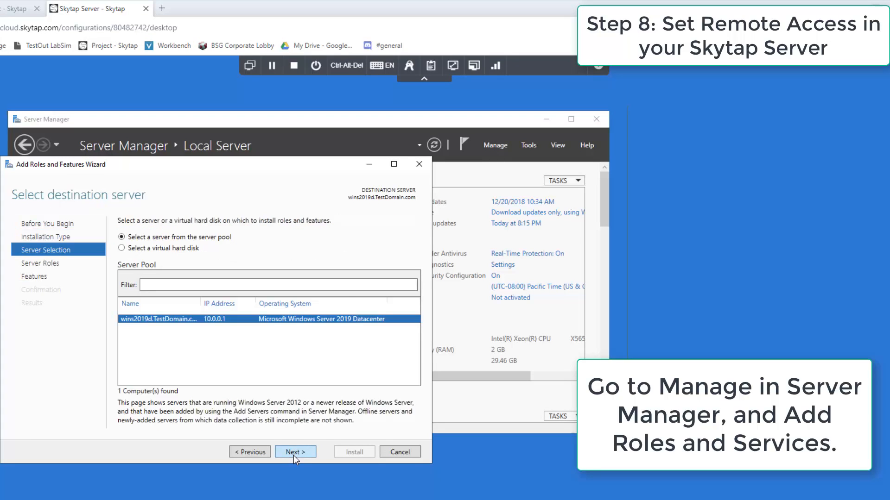
click(294, 453)
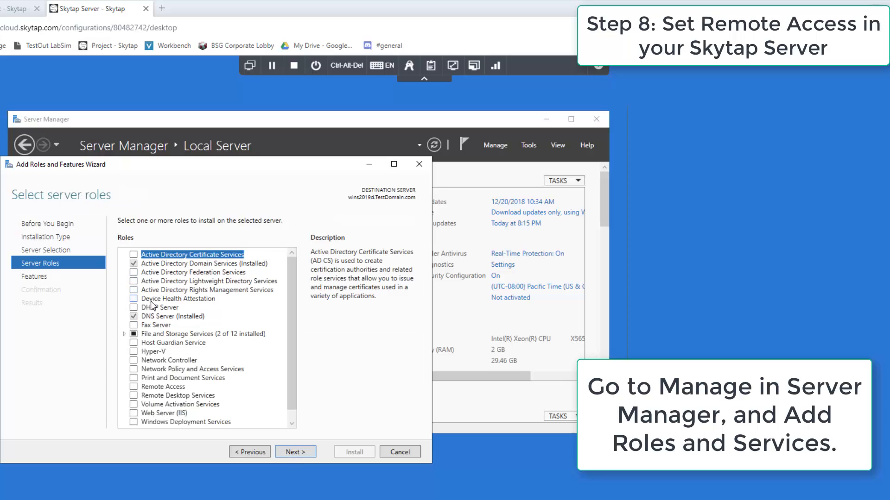
scroll(153, 305, down, 1)
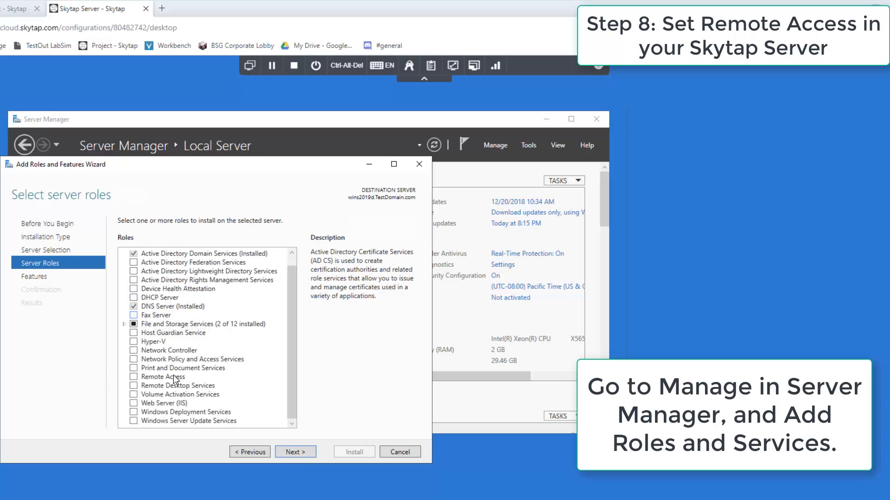
click(134, 378)
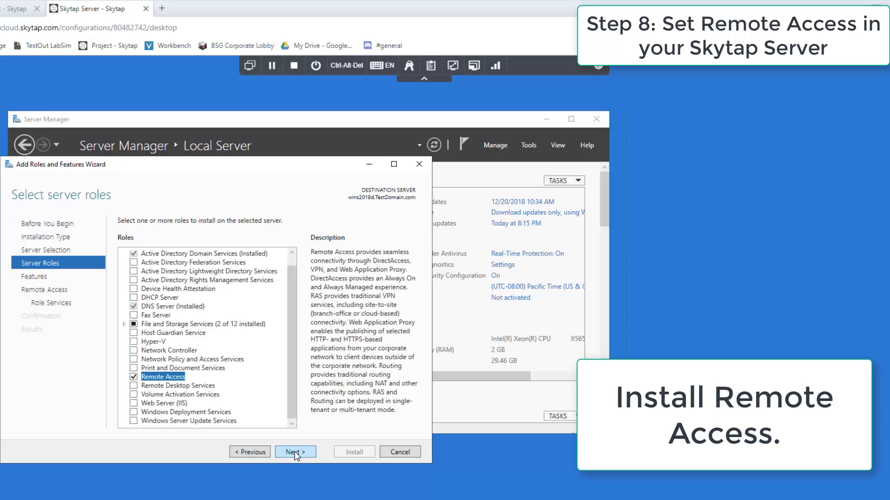
click(294, 451)
click(294, 451)
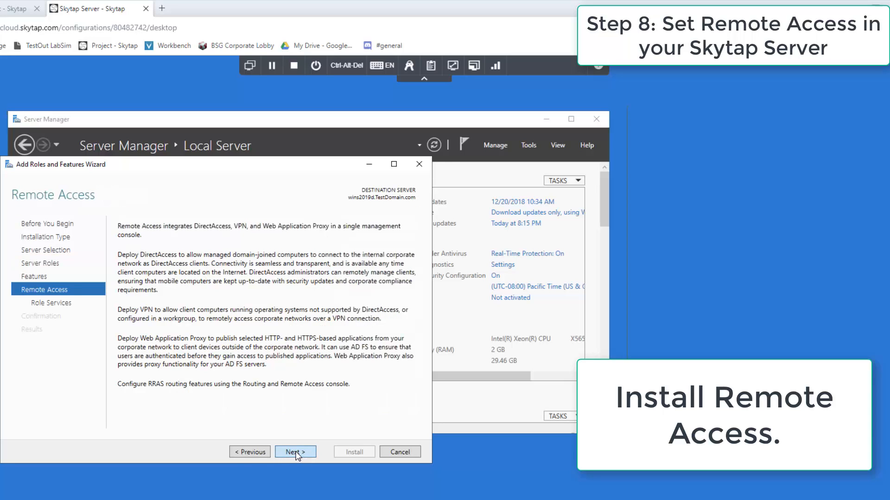
click(297, 453)
- Add the Routing and DirectAccess and VPN (RAS) role services with their required features, install them and close the wizard
click(138, 262)
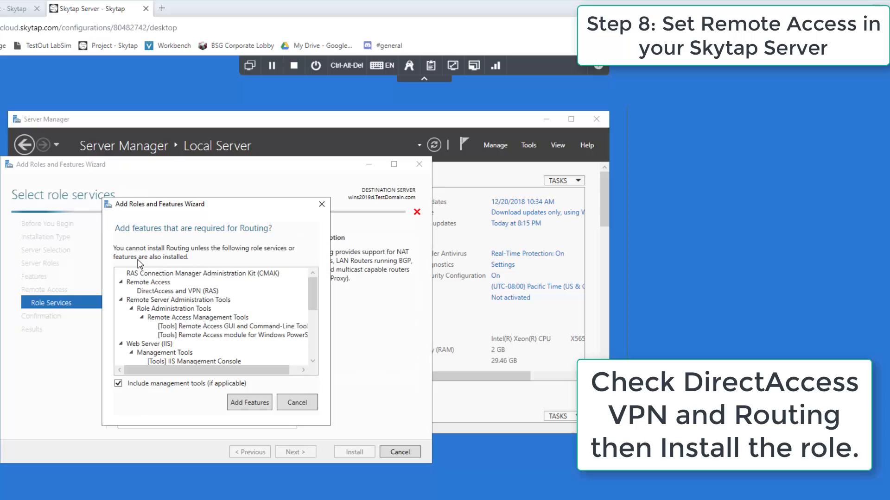
click(250, 403)
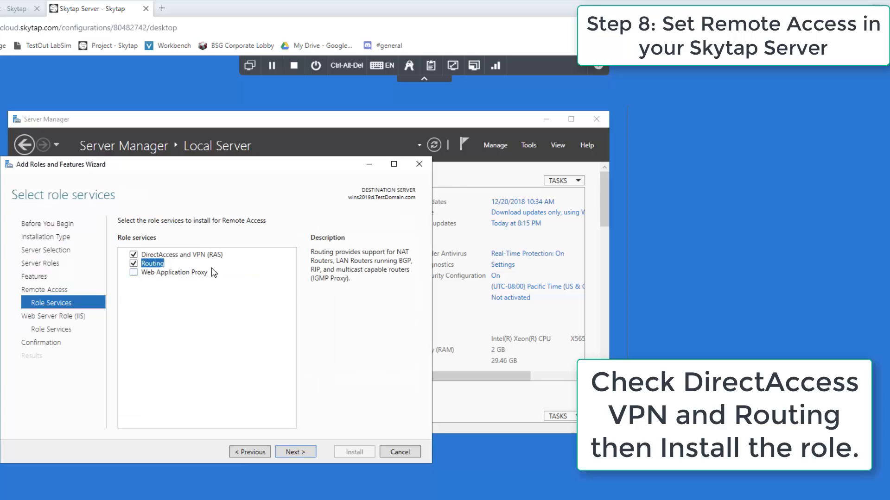
click(303, 447)
click(302, 447)
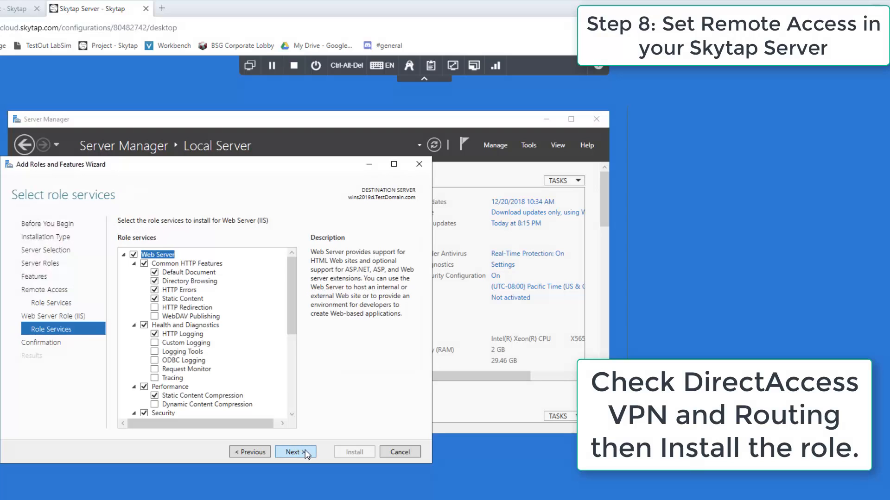
click(305, 451)
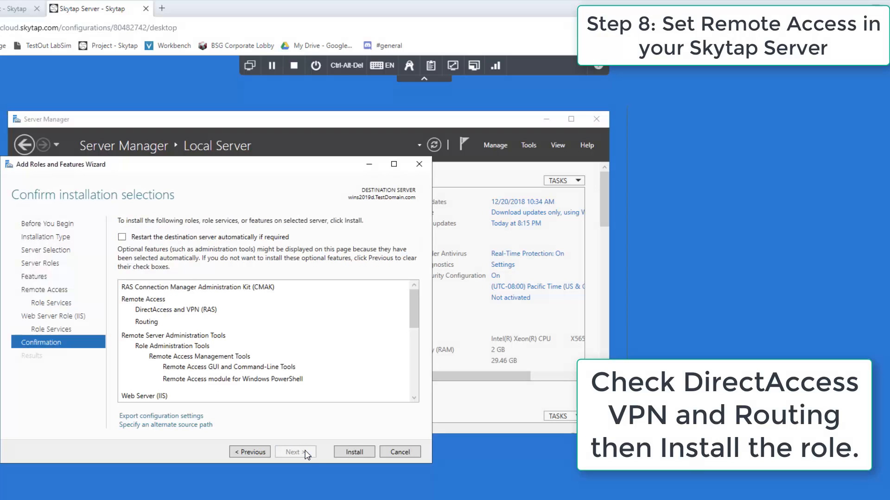
click(353, 451)
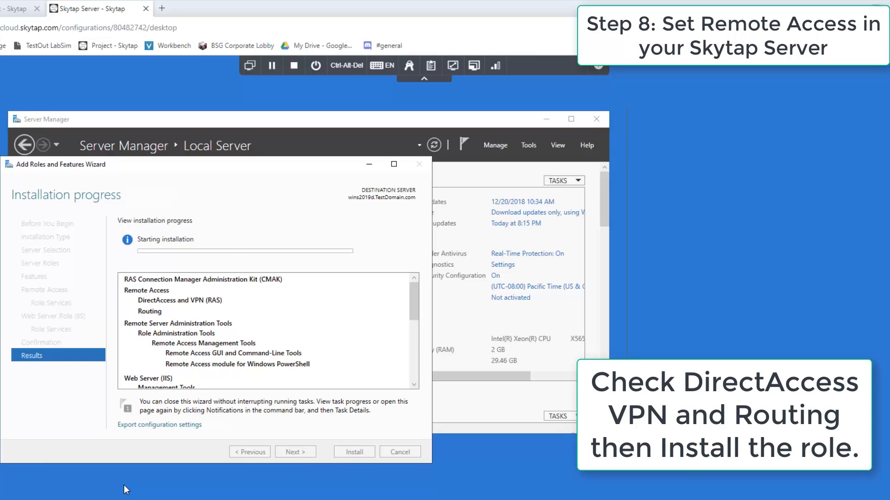
drag(231, 166, 224, 172)
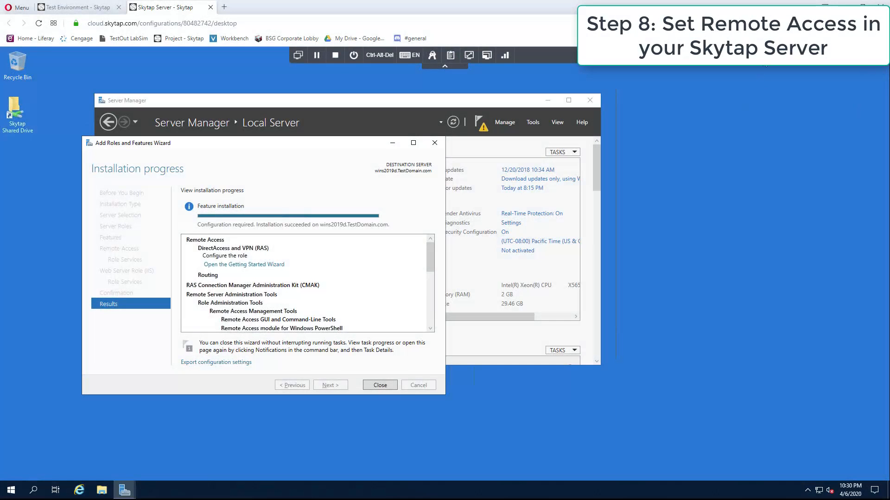
click(381, 386)
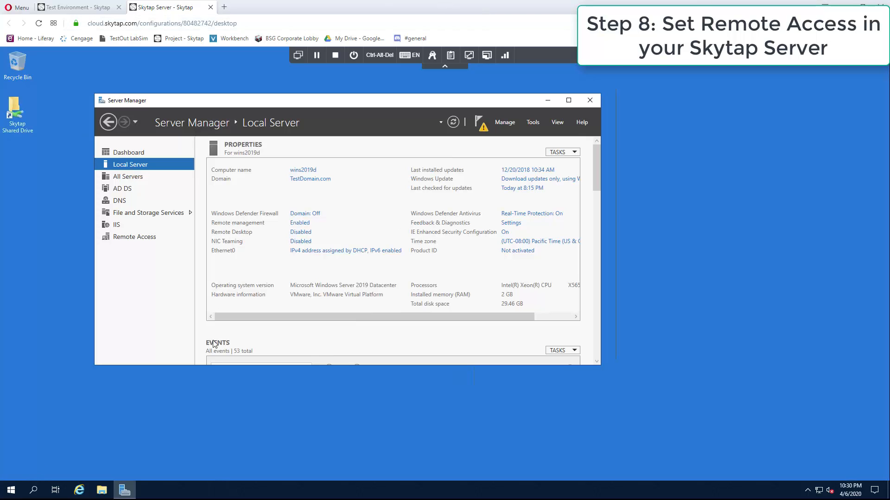
- Open the Routing and Remote Access console and start configuring and enabling Routing and Remote Access on WINS2019D
click(530, 124)
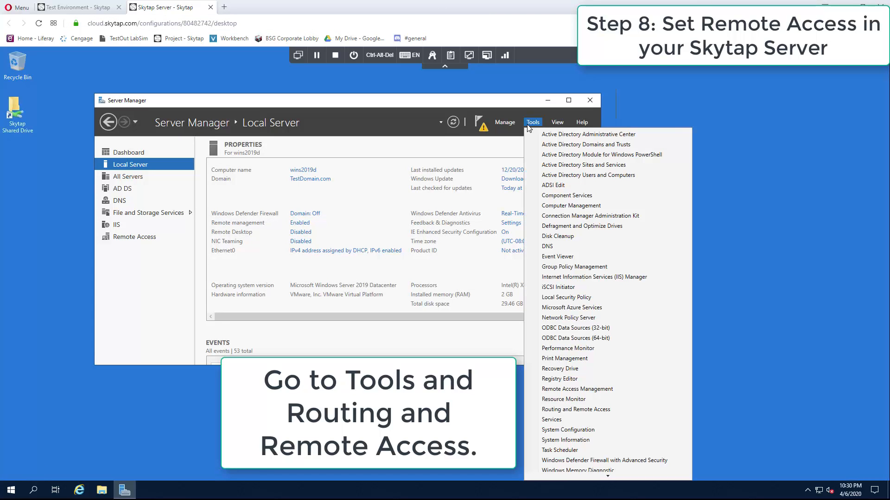
click(568, 409)
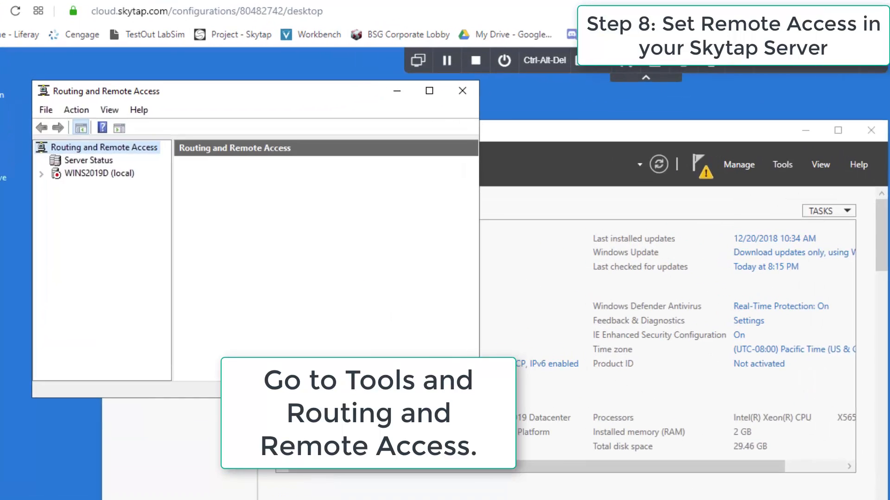
right_click(69, 184)
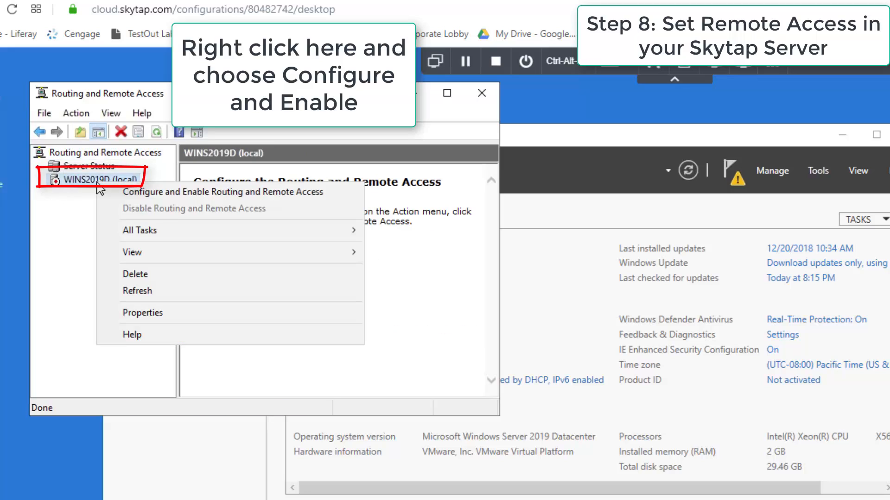
click(165, 191)
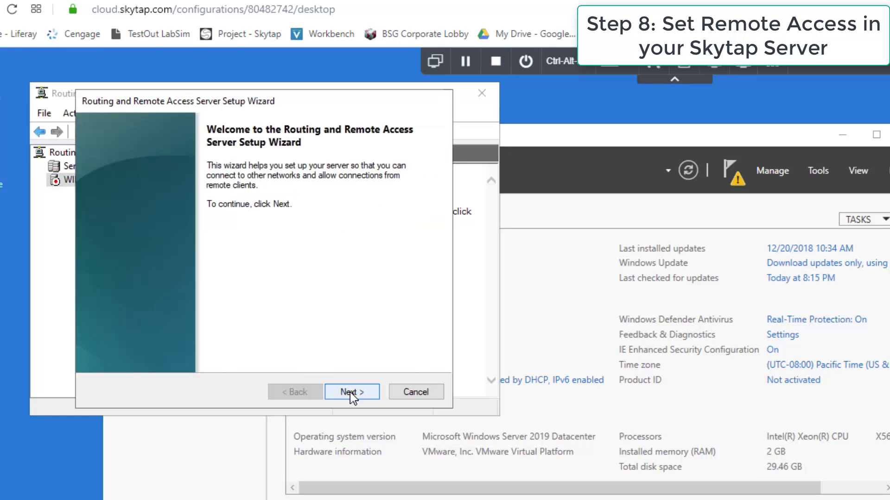
- Configure a secure connection between two private networks with demand-dial connections enabled, and finish the server setup wizard
click(349, 392)
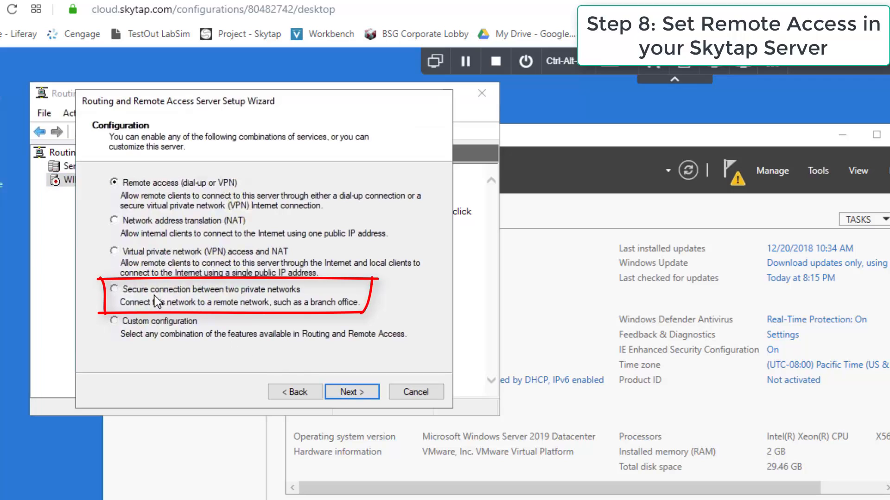
click(362, 392)
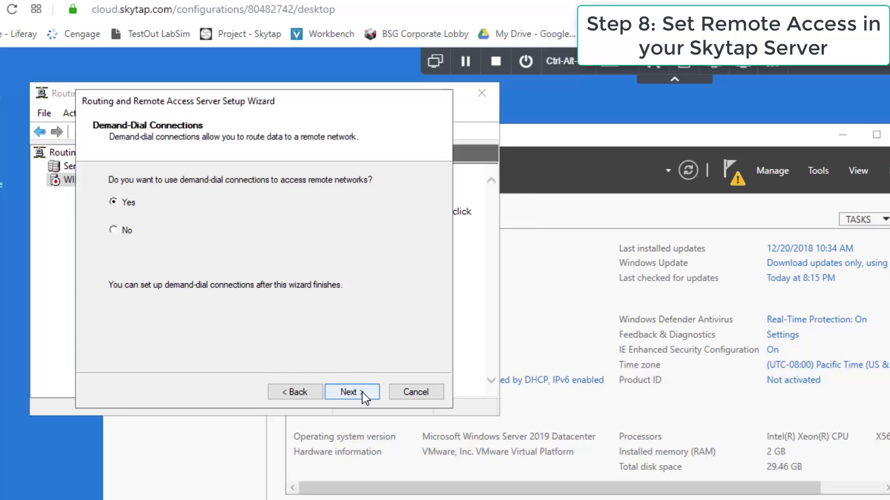
click(362, 392)
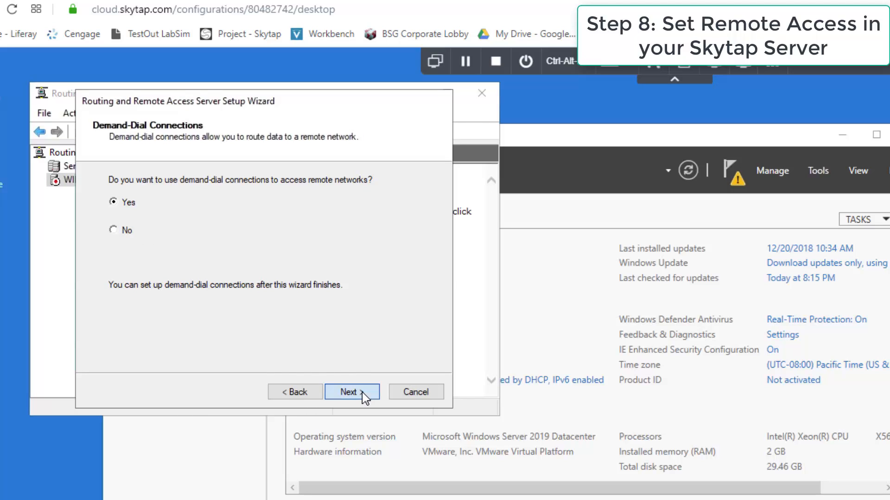
click(362, 392)
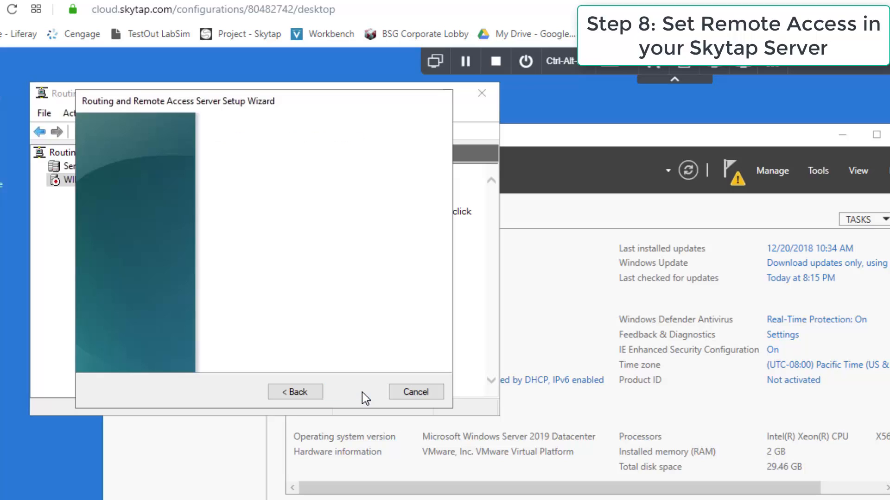
click(364, 393)
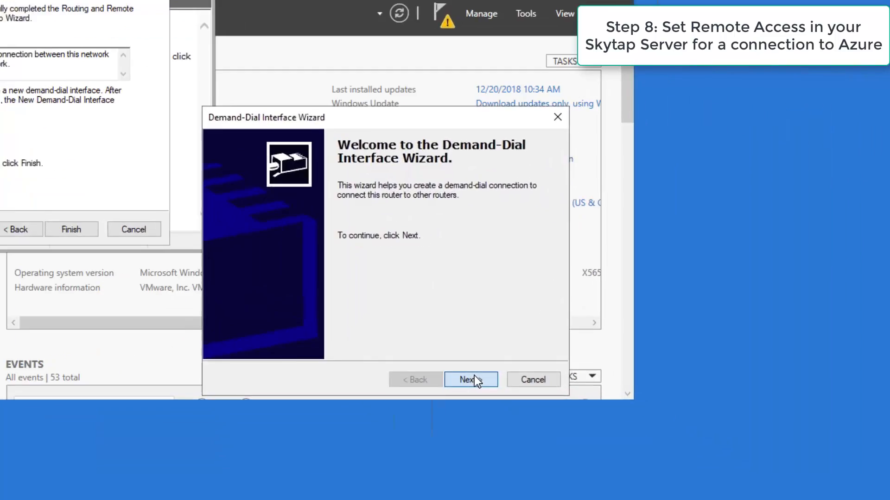
- Name the new demand-dial interface AzureConnection3
click(471, 379)
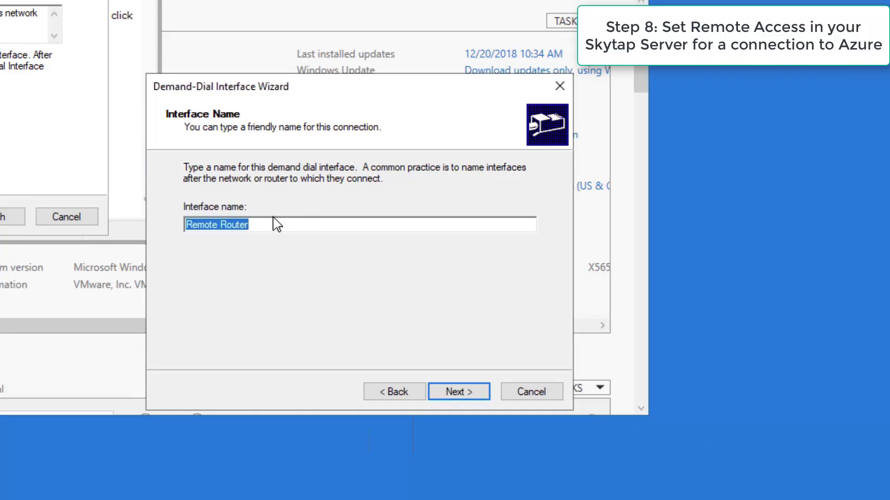
text(Az)
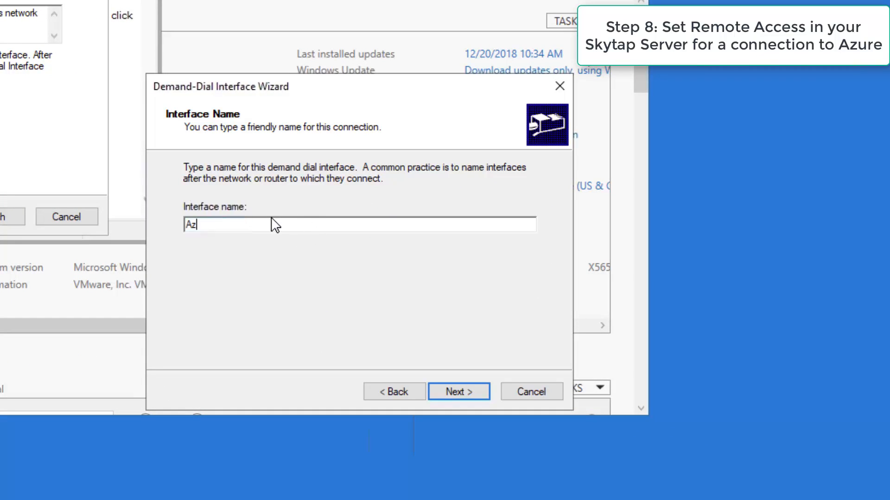
text(ureConnection3)
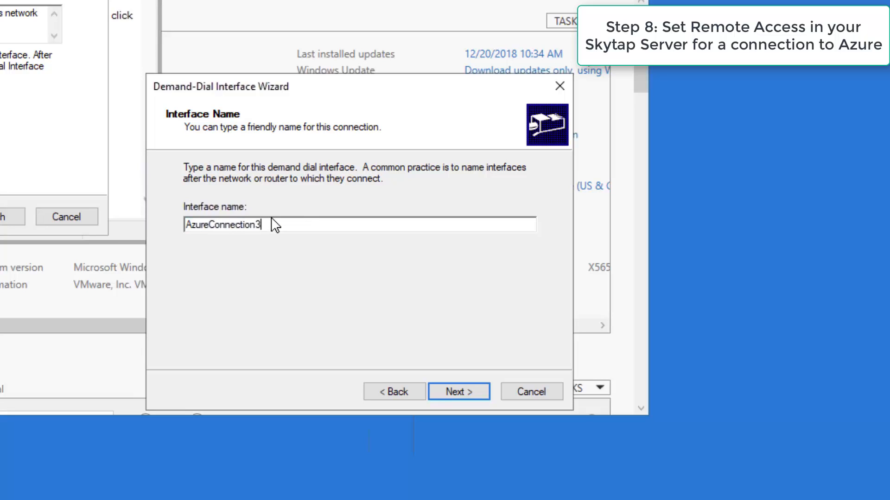
click(464, 393)
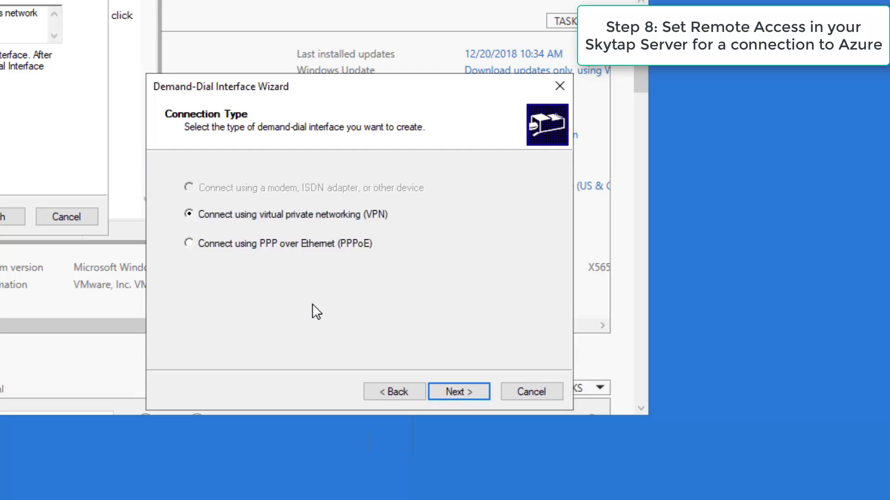
- Keep virtual private networking (VPN) as the interface's connection type and set the VPN type to IKEv2
click(463, 393)
click(210, 268)
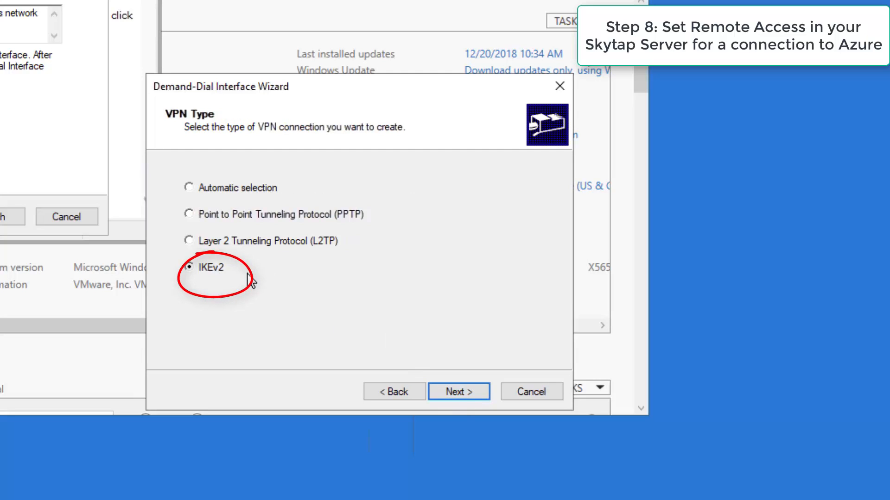
click(459, 392)
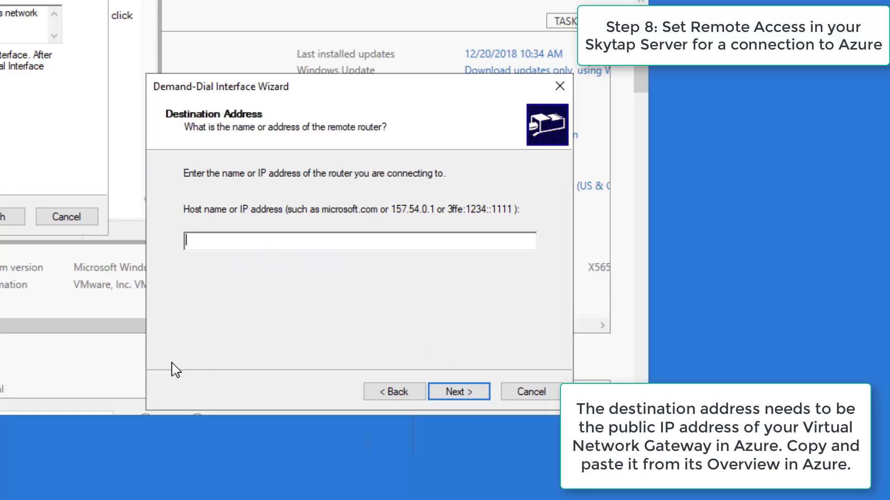
key(alt)
click(318, 241)
right_click(313, 240)
click(268, 250)
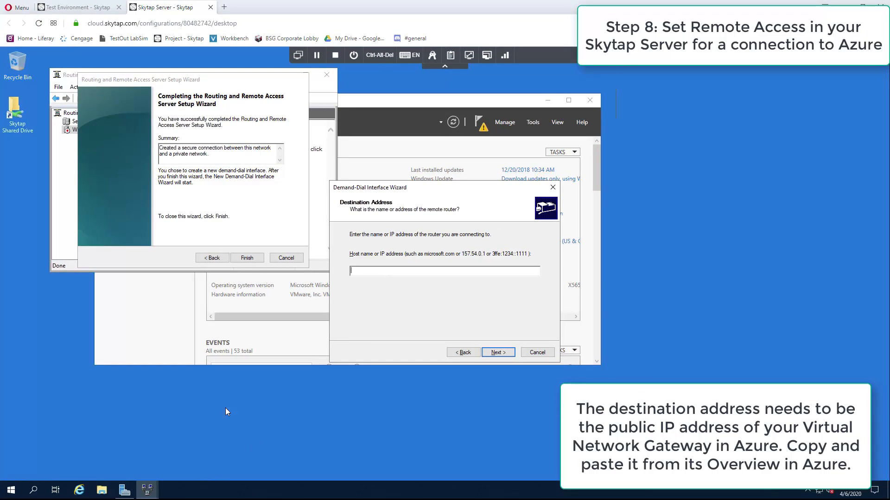
- Switch to the Azure portal in Firefox and open the VNGate3 virtual network gateway's overview
key(super)
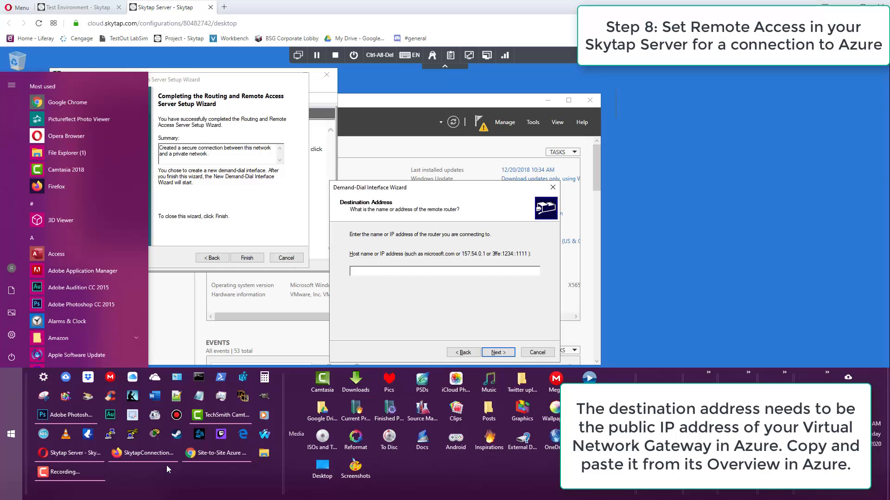
click(143, 456)
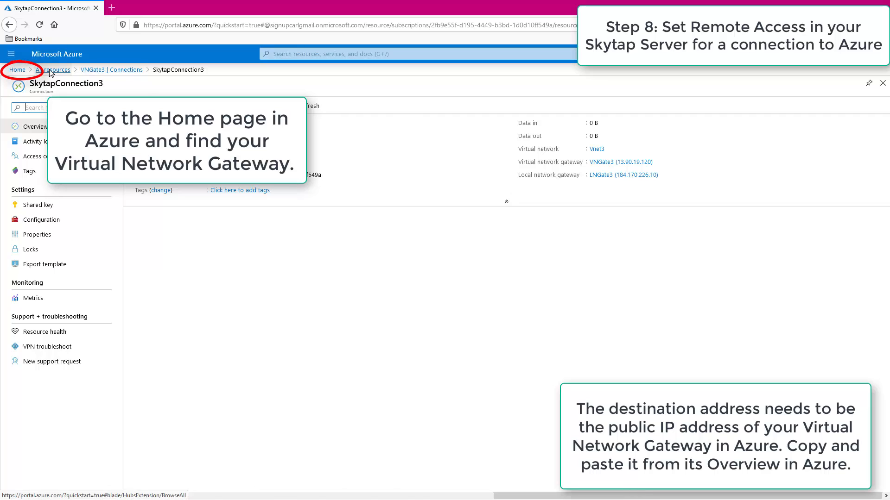
click(17, 69)
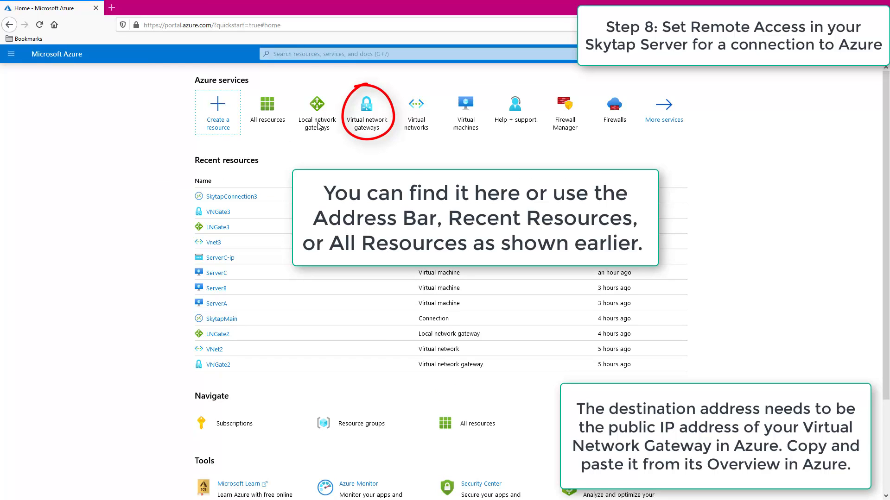
click(363, 120)
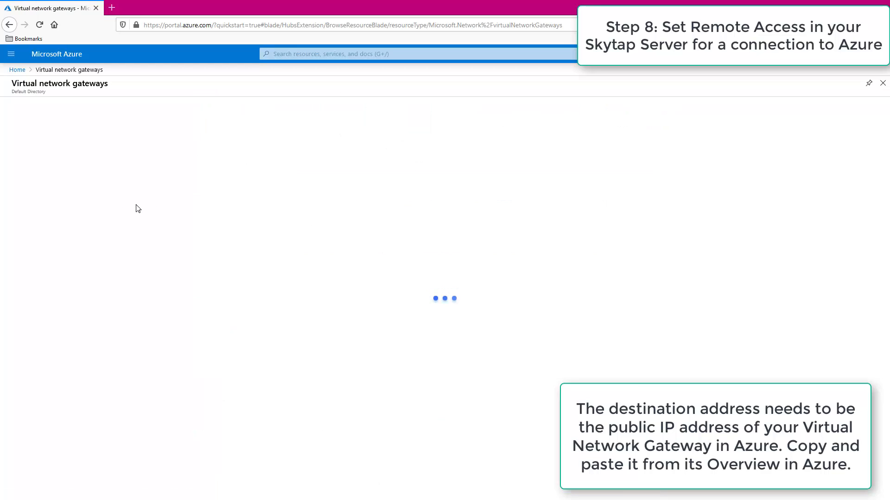
click(48, 205)
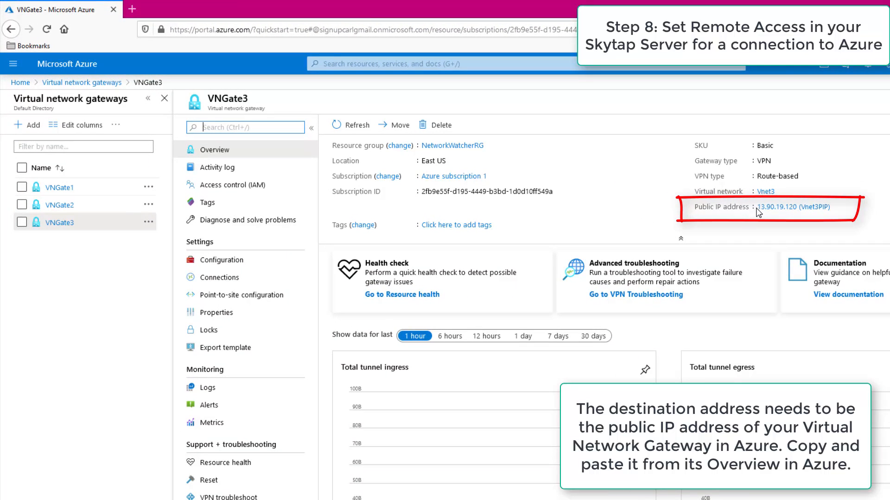
- Copy VNGate3's public IP address from its overview, leaving out the Vnet3PIP name
drag(756, 209, 798, 211)
right_click(784, 207)
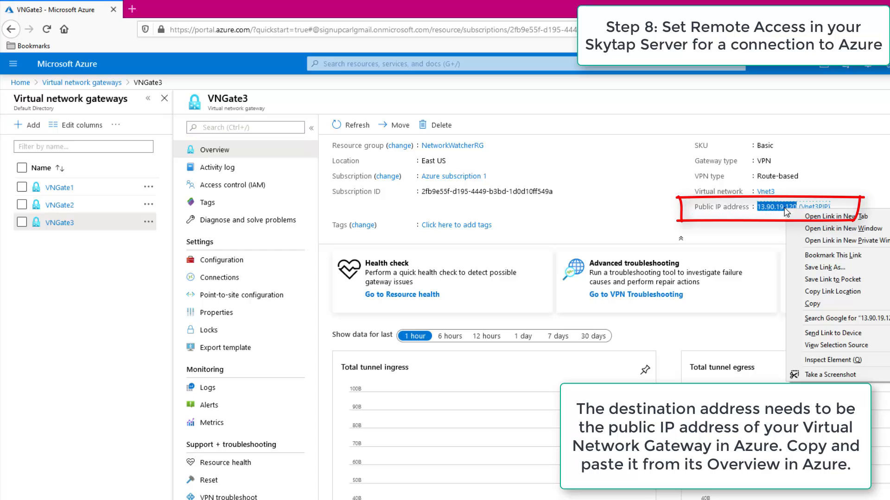
click(808, 291)
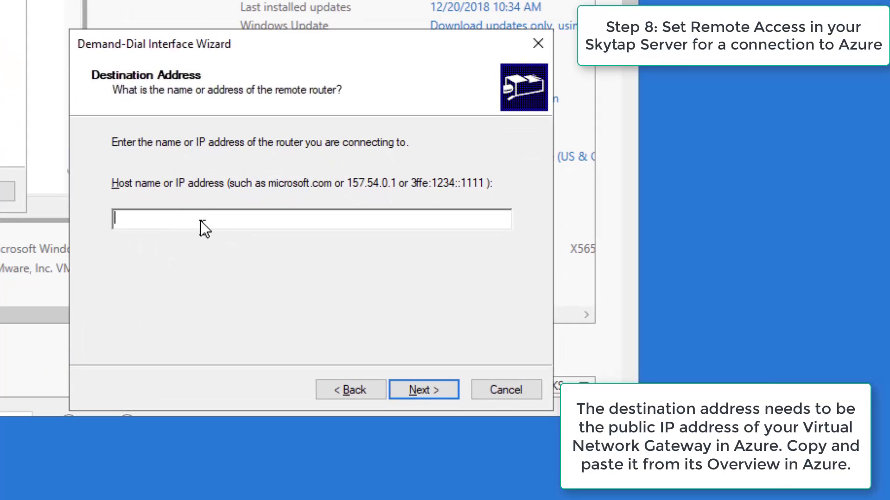
- Set 13.90.19.120 as the interface's destination address and keep only routing of IP packets enabled
right_click(202, 218)
click(273, 299)
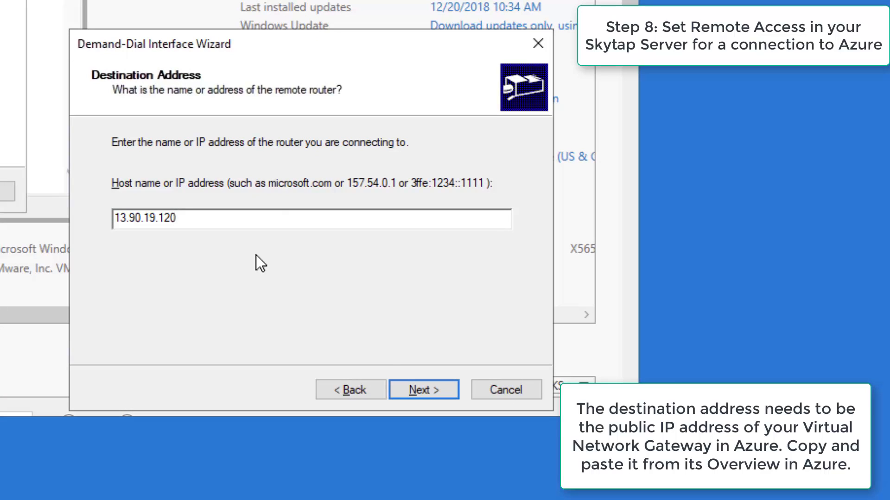
click(427, 392)
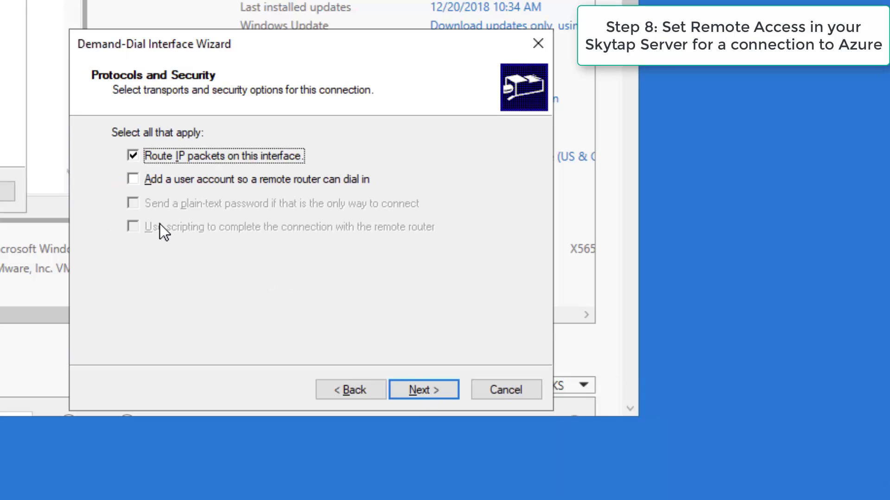
click(411, 389)
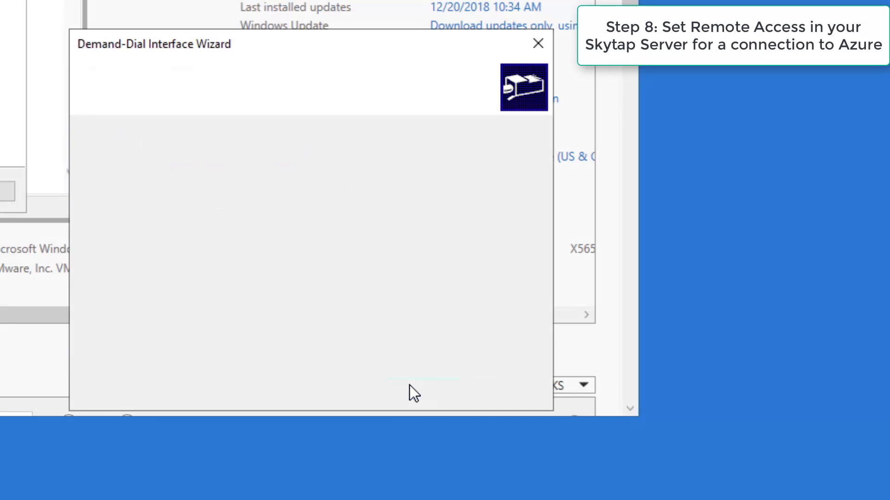
- Add an IPv4 static route for the remote network with destination 172.48.0.0
click(128, 307)
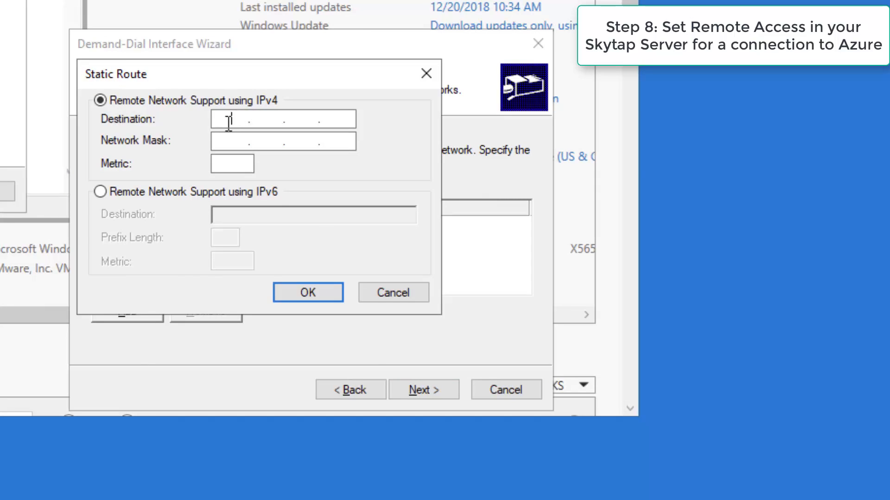
text(72 . . .)
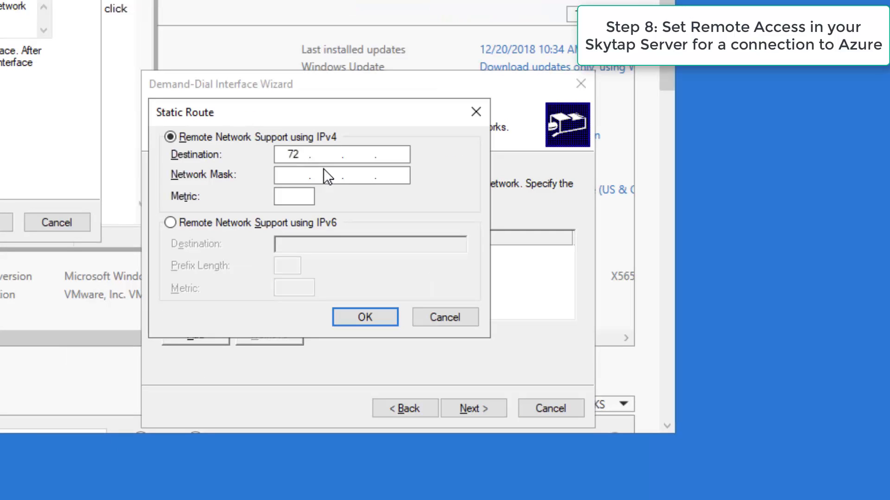
key(BackSpace)
key(BackSpace)
text(172.)
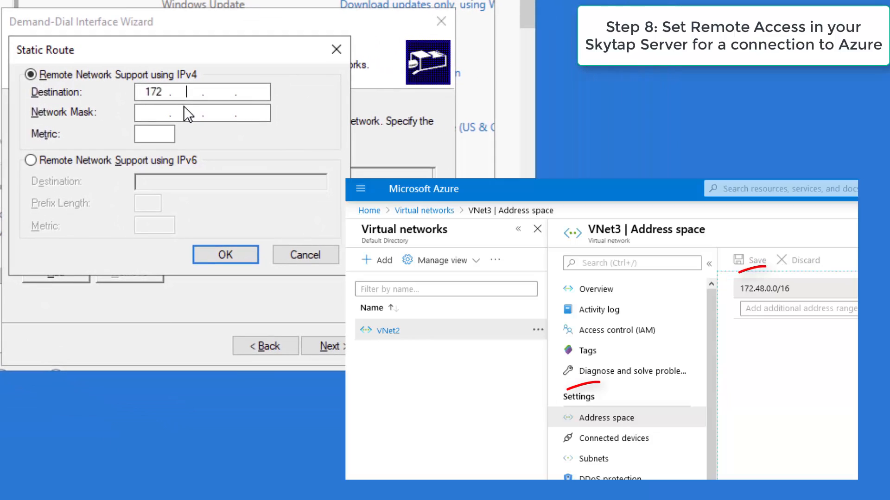
text(48 )
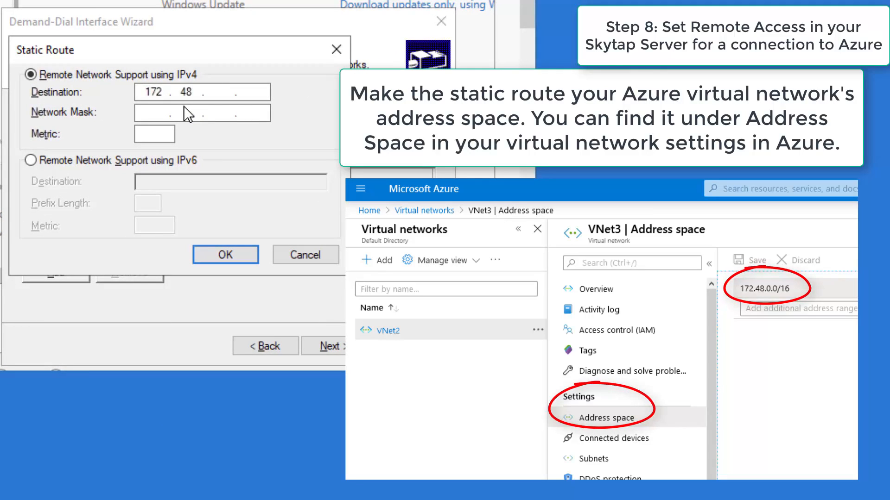
text(.0.0)
- Give the remote network's route the mask 255.255.0.0 and metric 10, and accept it
key(Tab)
text(255.255.2.)
key(Right)
key(BackSpace)
text(0.0)
key(Tab)
text(10)
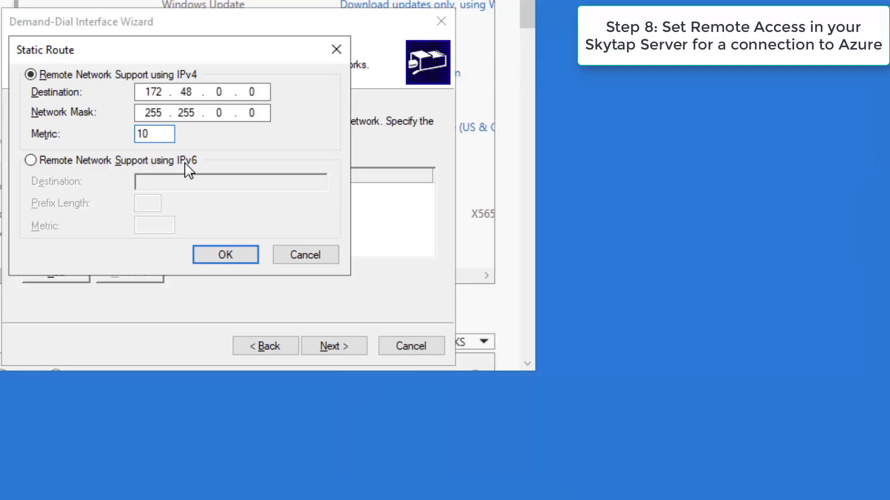
click(219, 253)
- Leave the dial-out credentials blank and finish creating the demand-dial interface
click(345, 349)
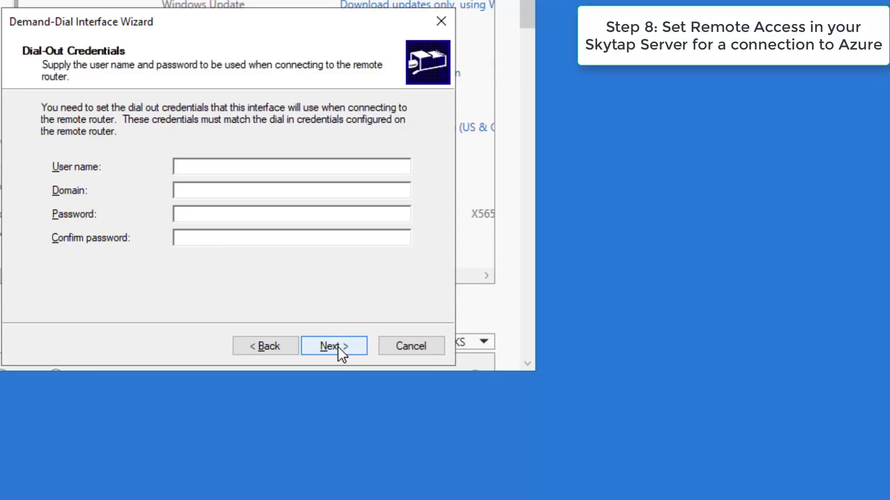
click(338, 346)
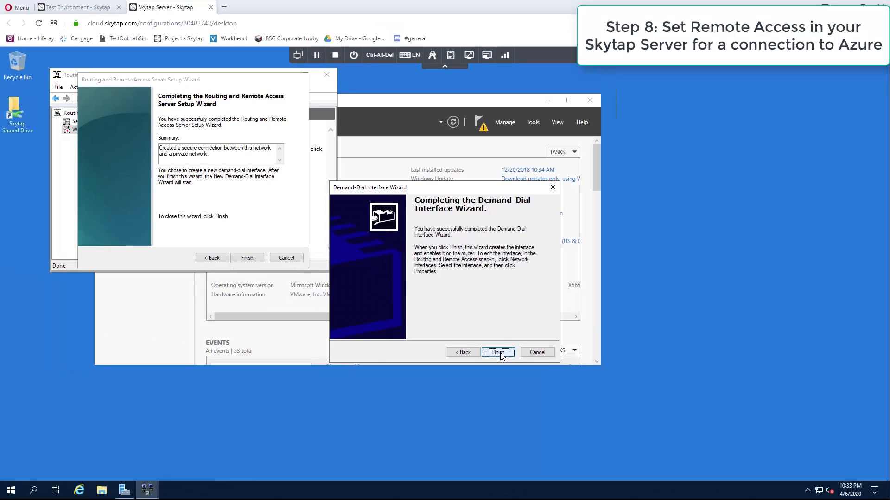
click(499, 354)
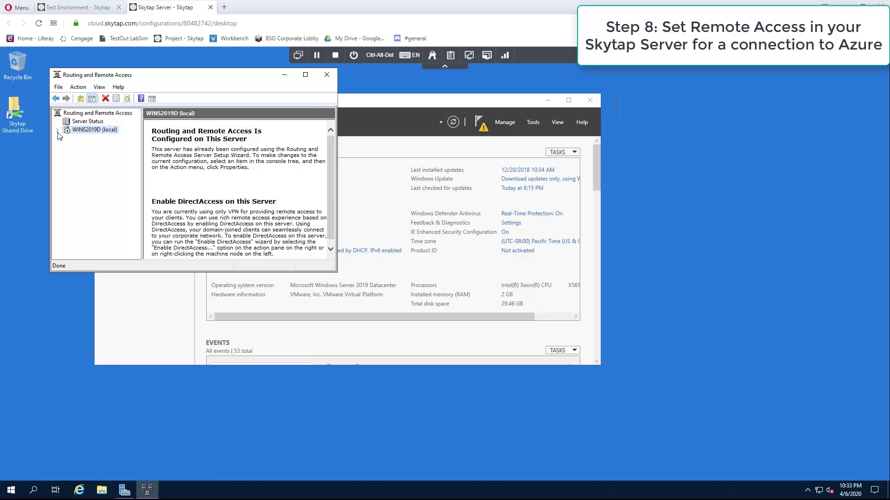
- Create a new IPv4 static route under WINS2019D using the AzureConnection3 interface, with destination 172.48.0.0
click(58, 131)
double_click(85, 165)
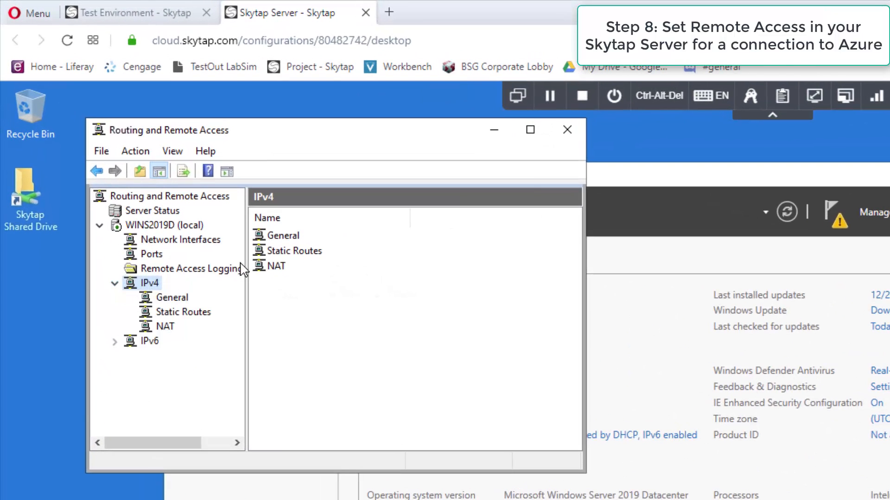
click(297, 255)
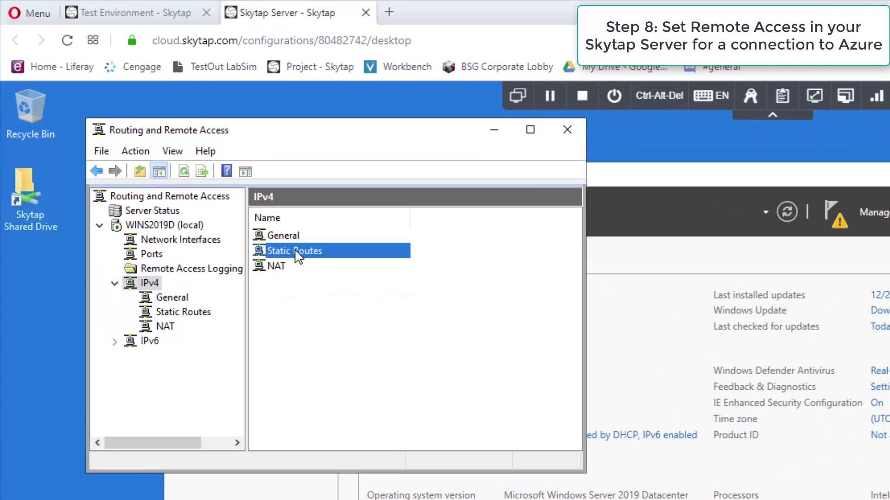
right_click(297, 255)
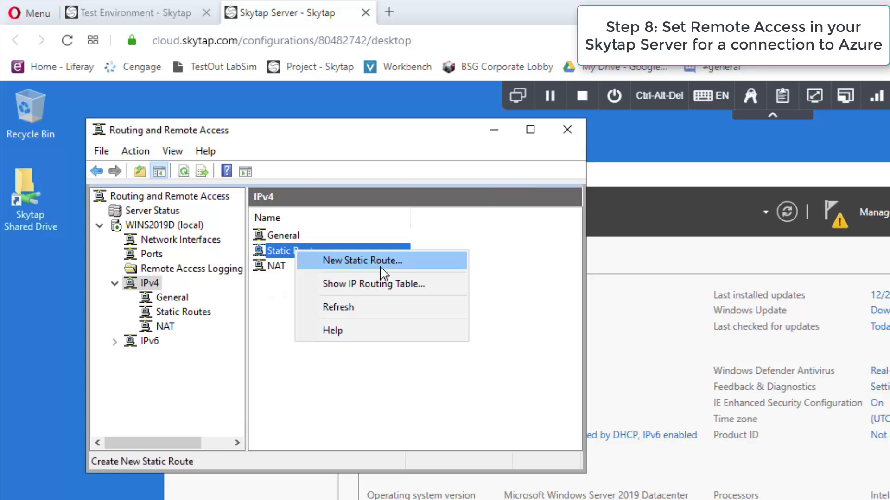
click(380, 262)
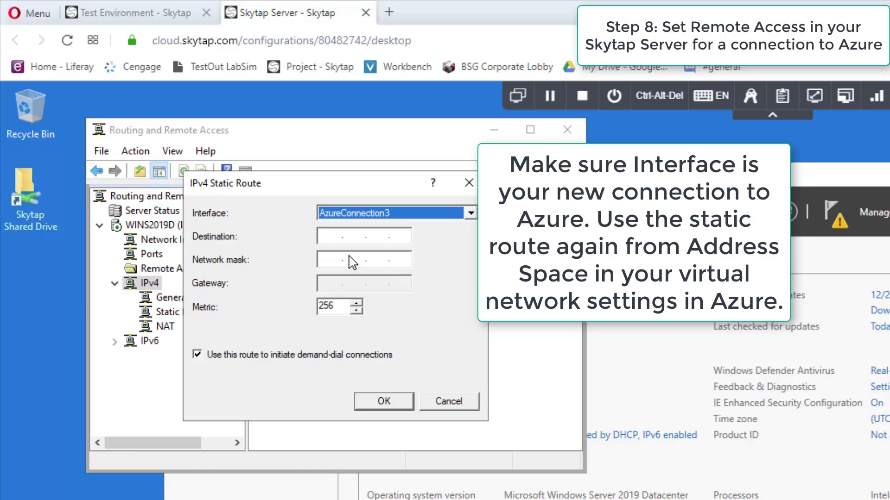
click(333, 236)
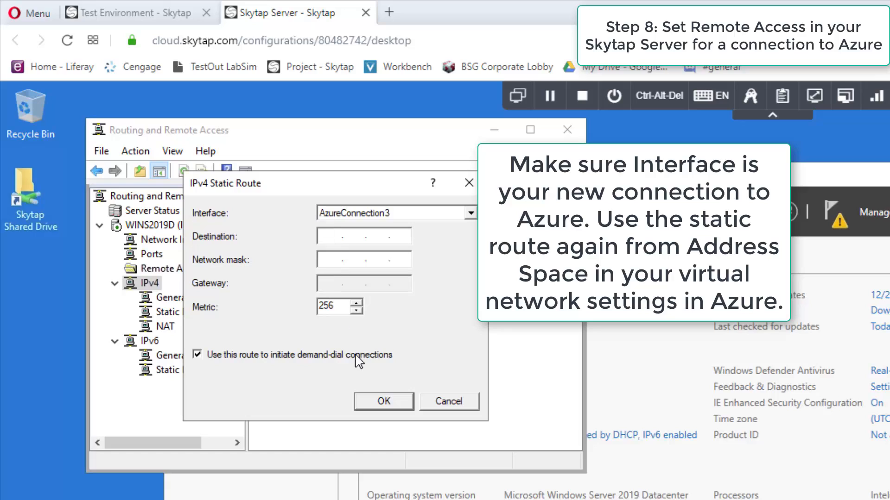
click(336, 237)
text(172 . 48 . 0 )
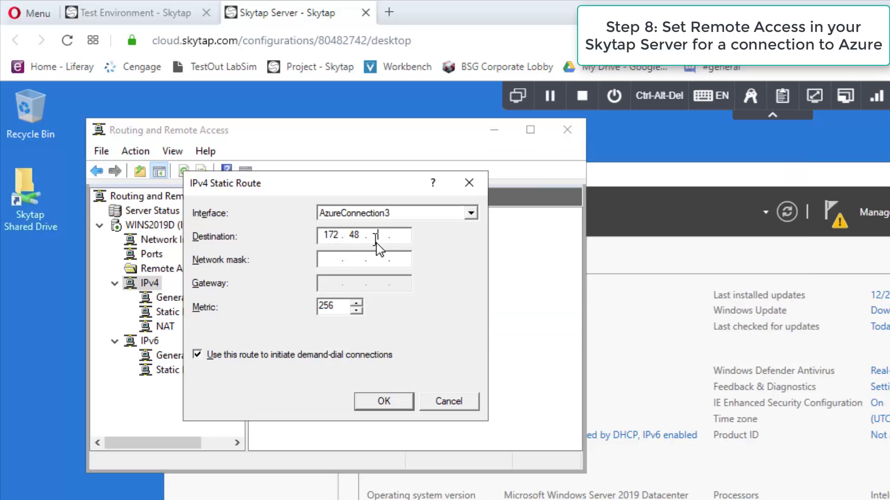
text(. 0)
- Set the new route's network mask to 255.255.0.0 and metric to 10, save it, and check the IPv4 static routes list
click(331, 257)
text(255 . )
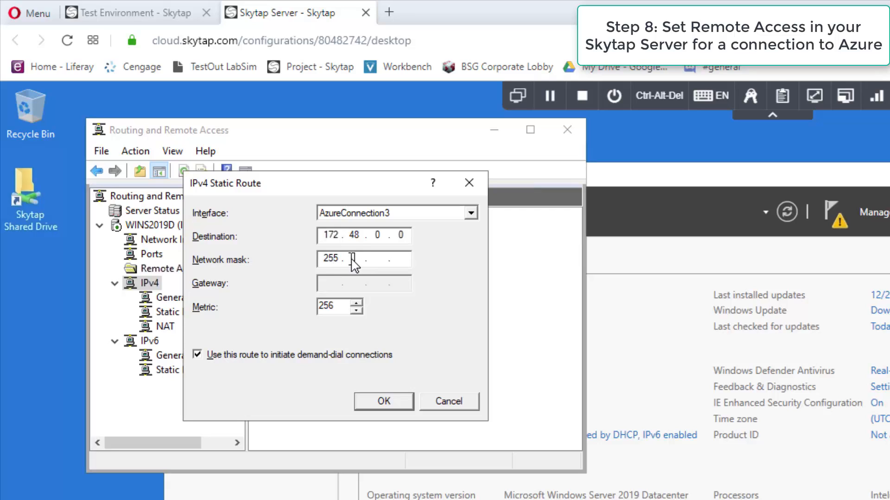
text(255 . 0 . 0)
click(347, 306)
double_click(329, 306)
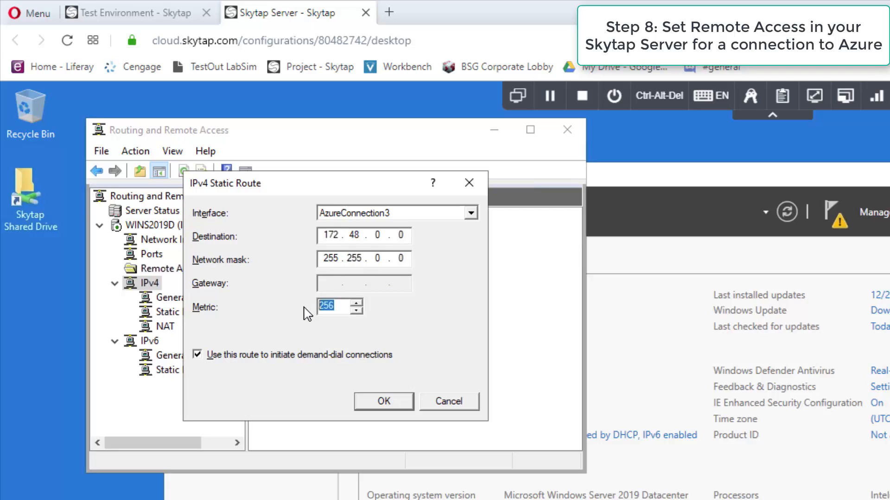
text(10)
click(376, 403)
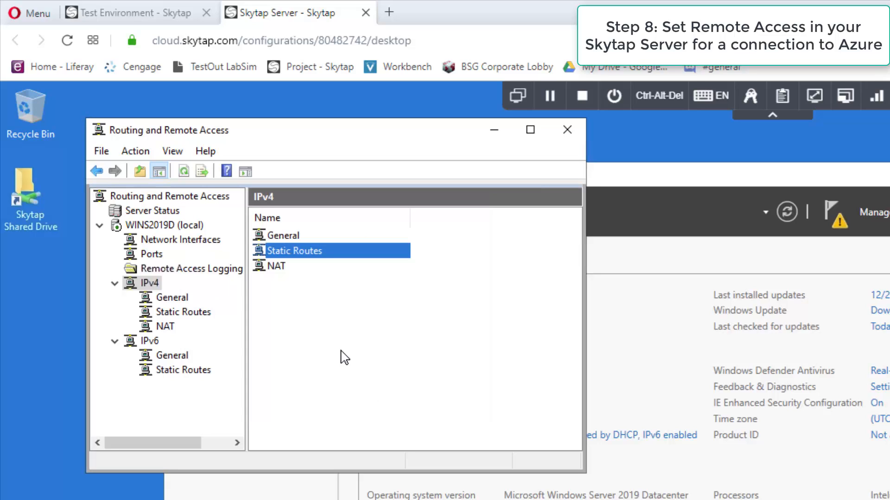
click(198, 312)
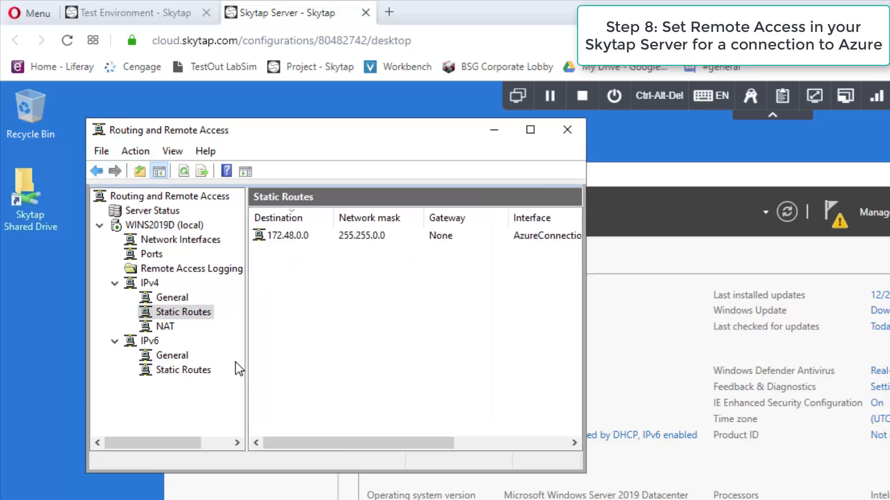
- Open the properties of the AzureConnection3 network interface and set its idle time before hanging up to never
click(168, 239)
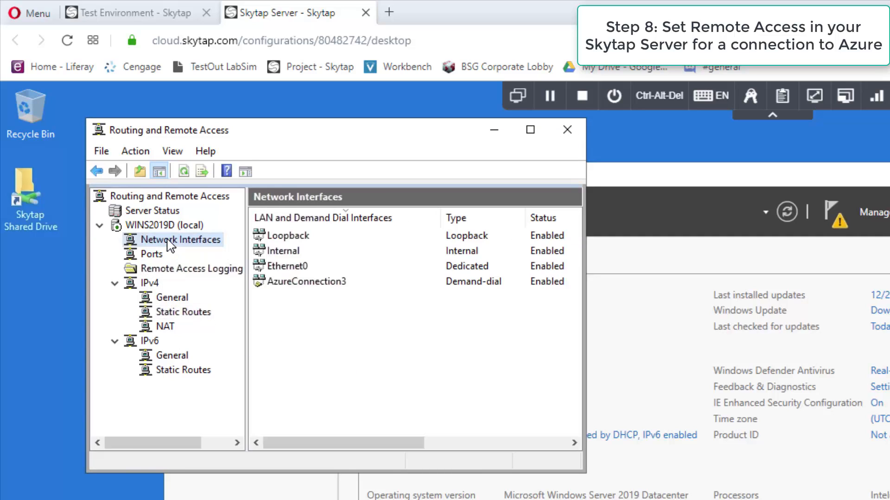
click(307, 283)
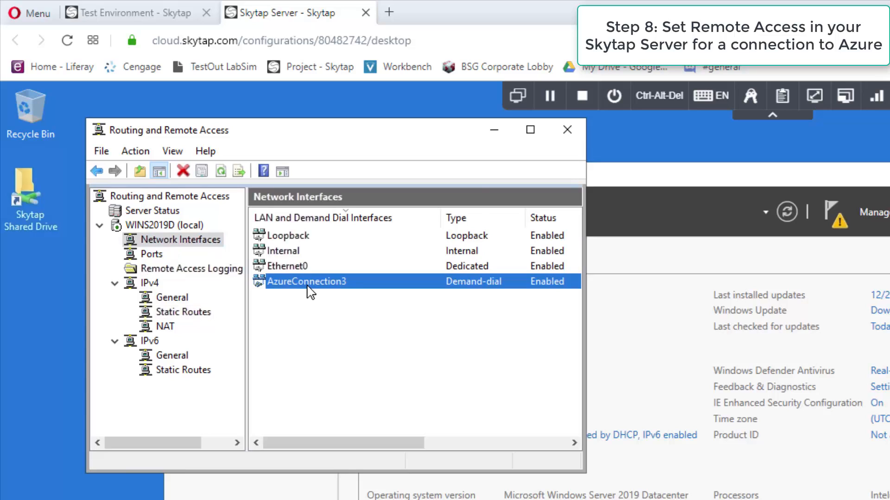
double_click(307, 283)
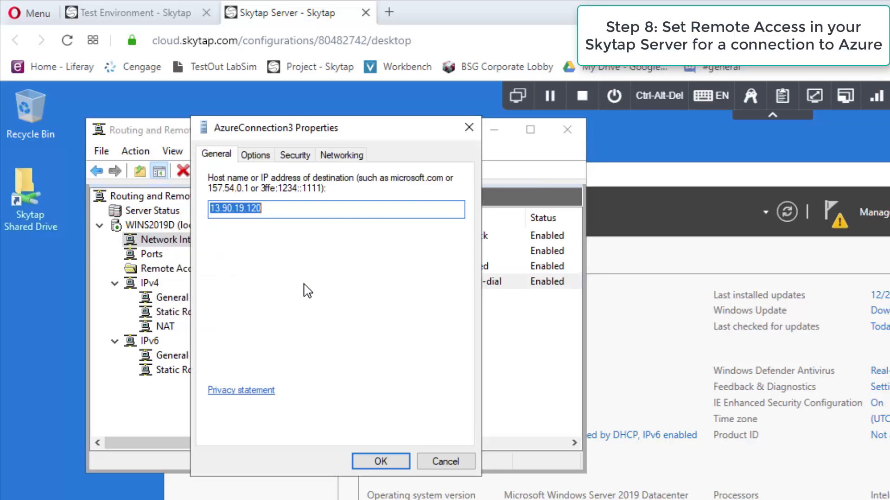
click(252, 155)
click(226, 156)
click(254, 156)
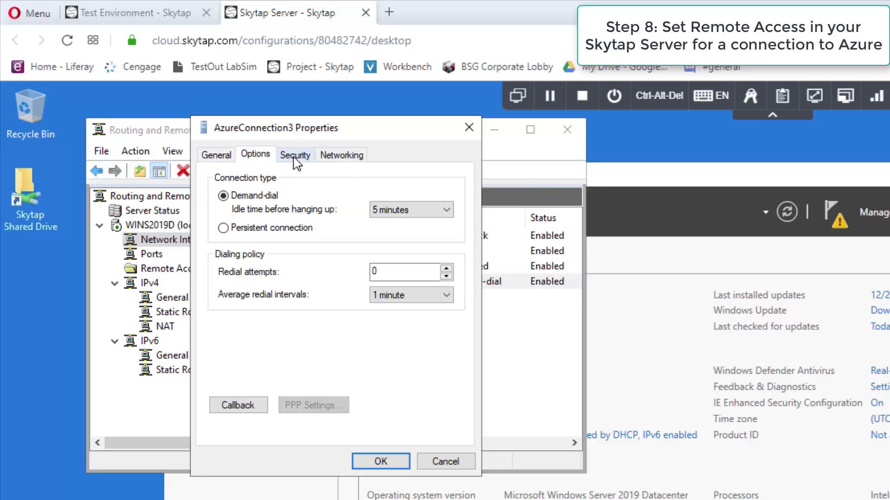
click(423, 211)
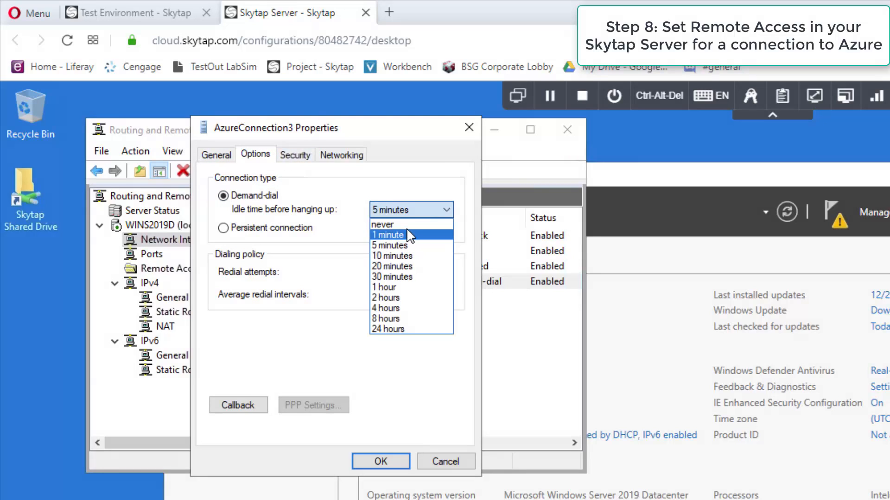
click(408, 227)
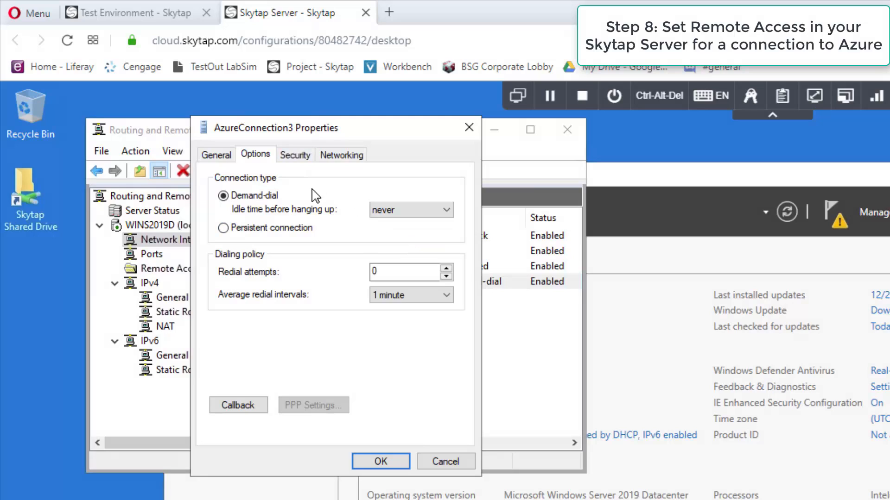
- Switch AzureConnection3's authentication to a preshared key, enter the key, and save the interface properties
click(305, 160)
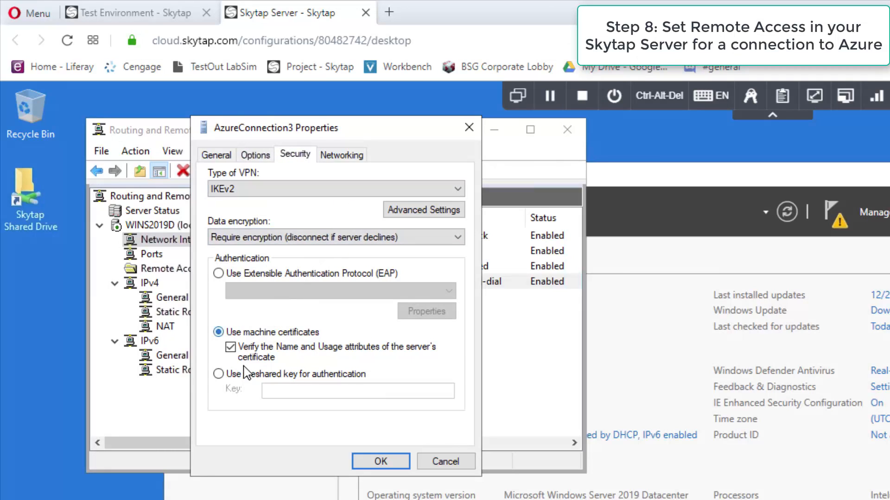
click(224, 379)
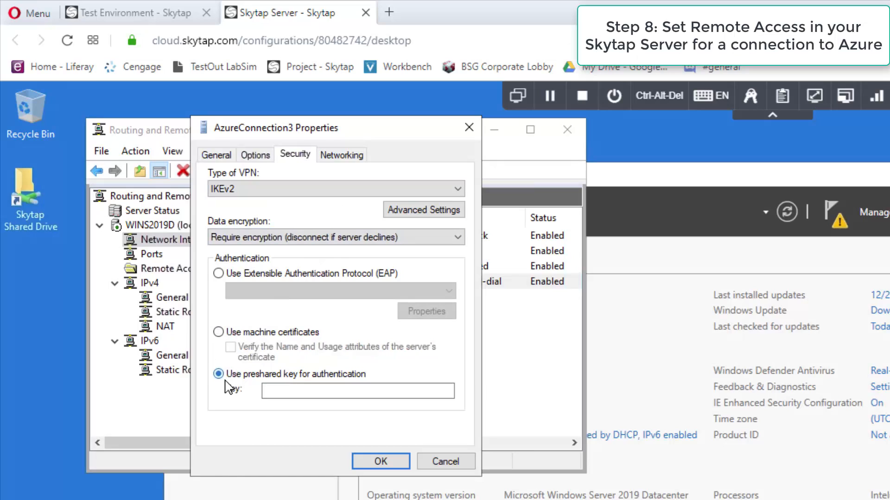
click(283, 391)
text(password)
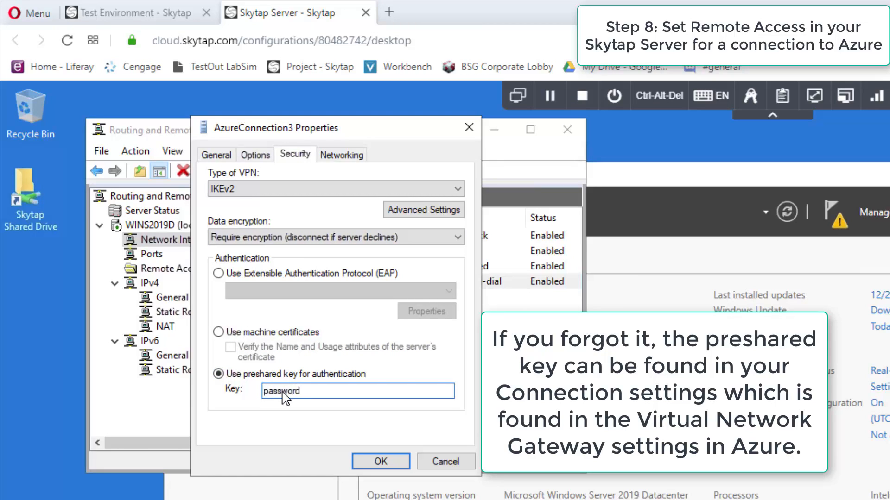
click(348, 158)
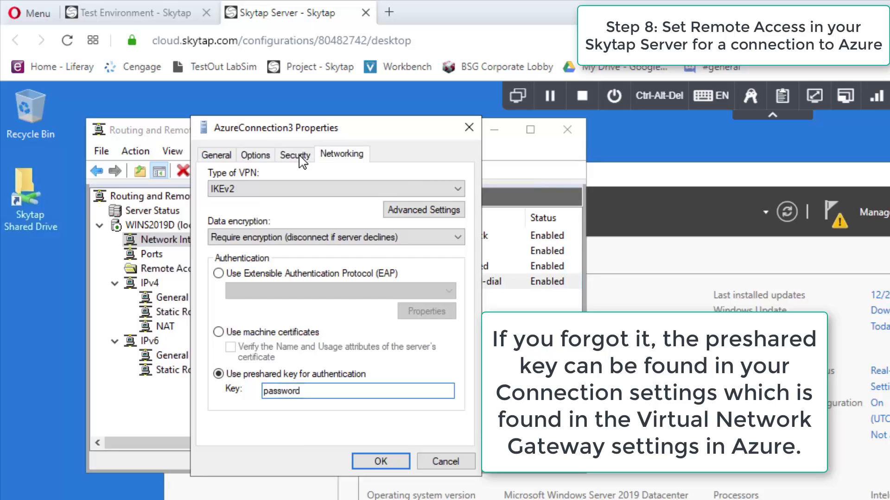
click(256, 157)
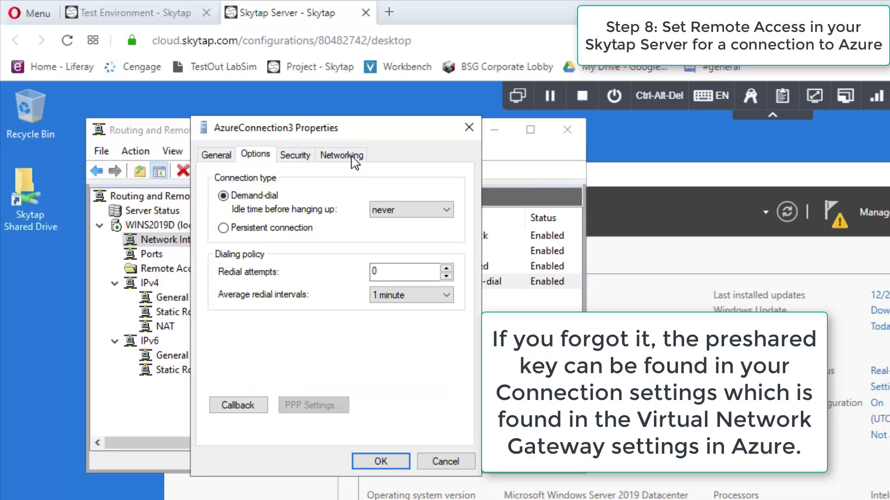
click(352, 157)
click(306, 158)
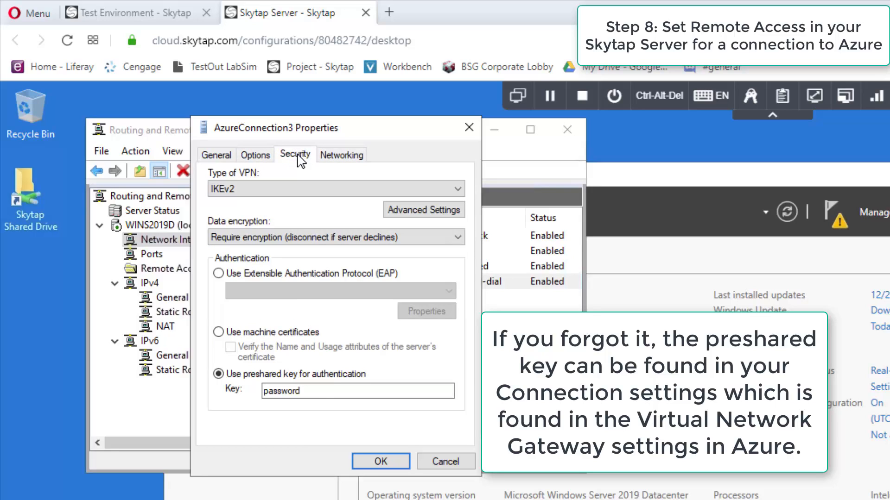
click(380, 461)
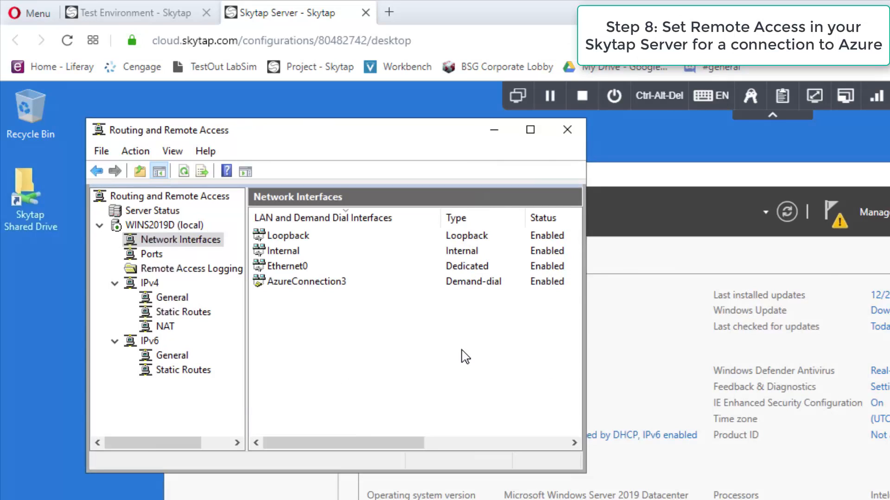
- Widen the Routing and Remote Access window to show the connection state and connect the AzureConnection3 demand-dial interface
drag(587, 317, 889, 324)
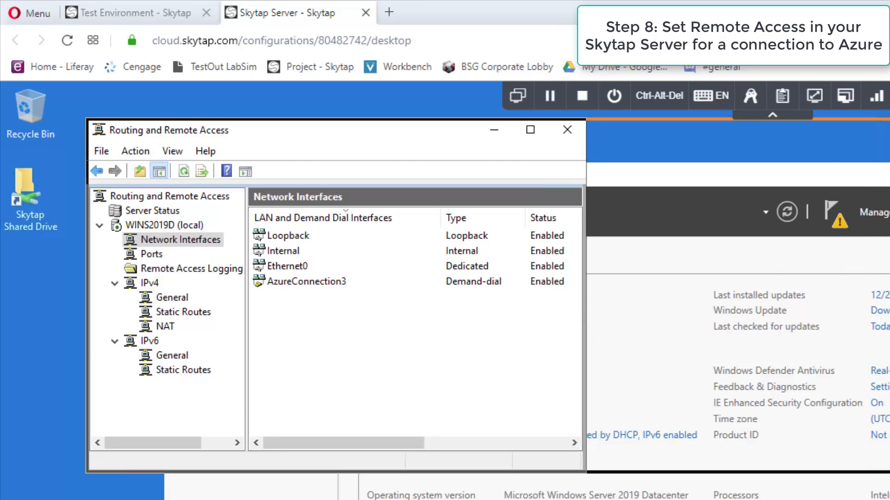
click(324, 278)
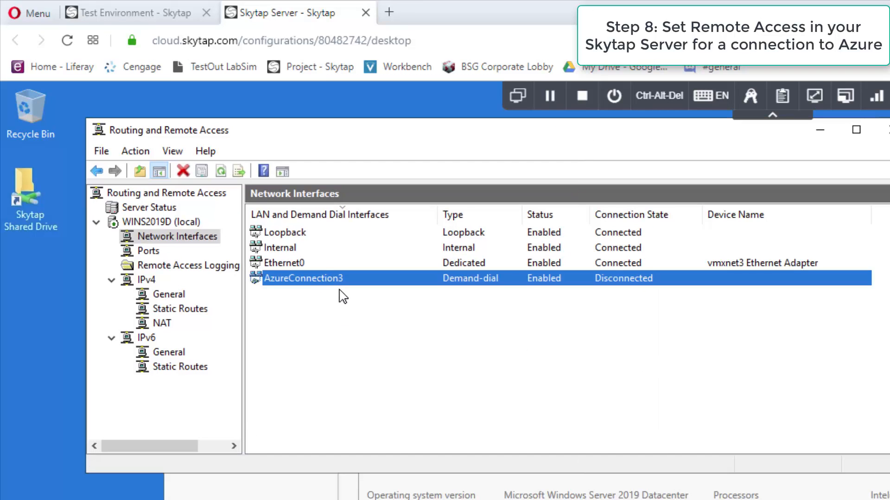
right_click(324, 278)
click(371, 308)
click(343, 338)
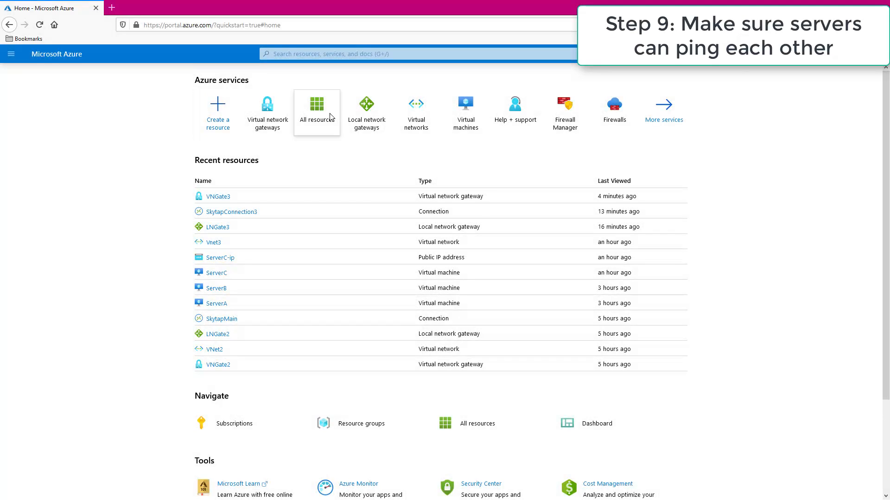
- In the Azure portal, open the ServerC virtual machine and download its RDP file for the public IP address
click(461, 106)
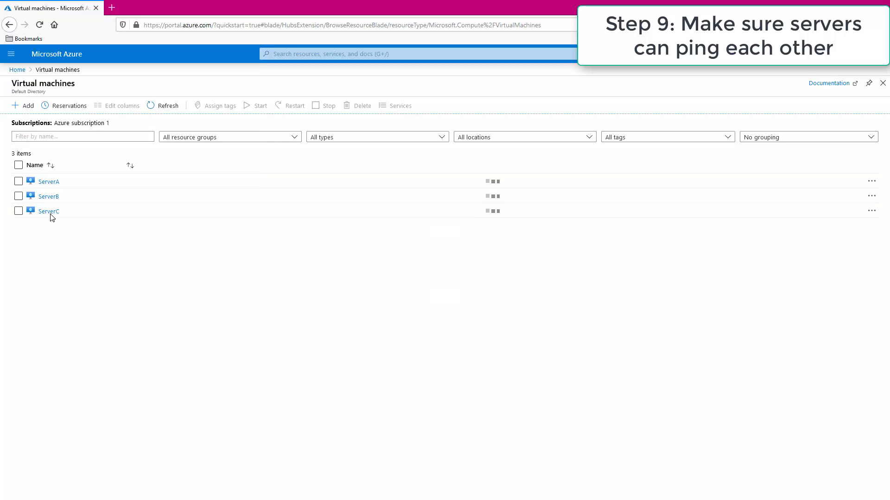
click(49, 212)
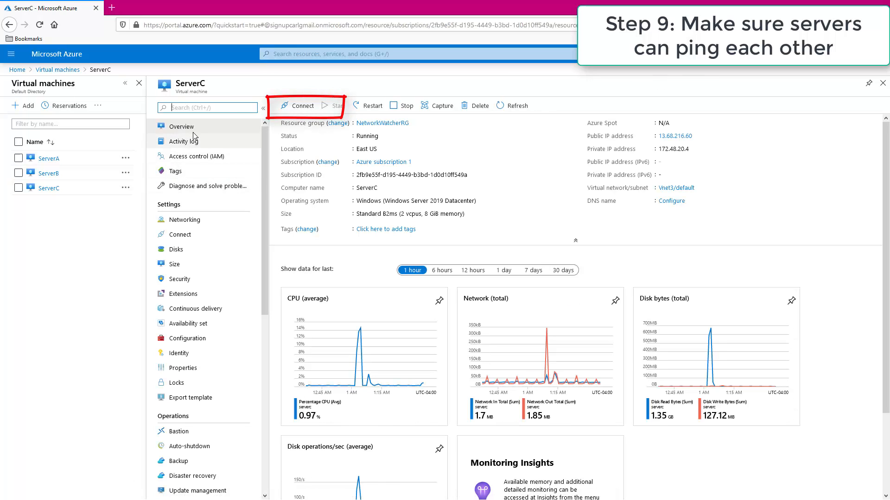
click(293, 106)
click(298, 126)
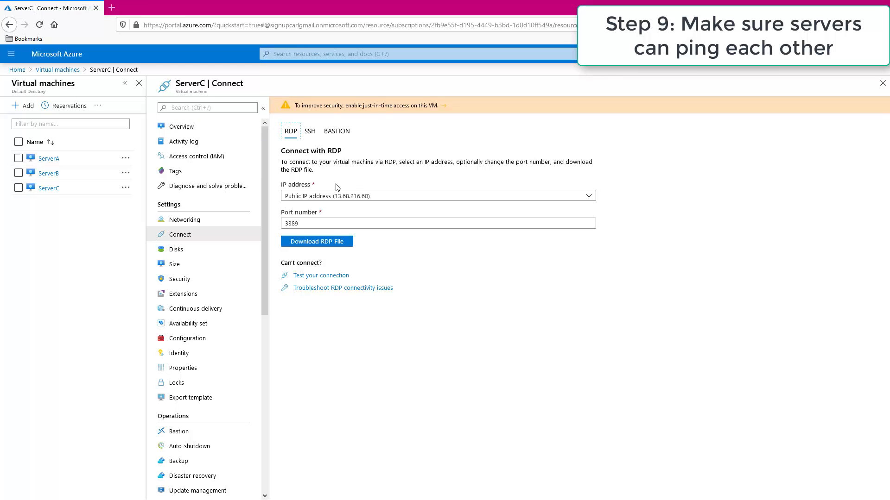
click(315, 239)
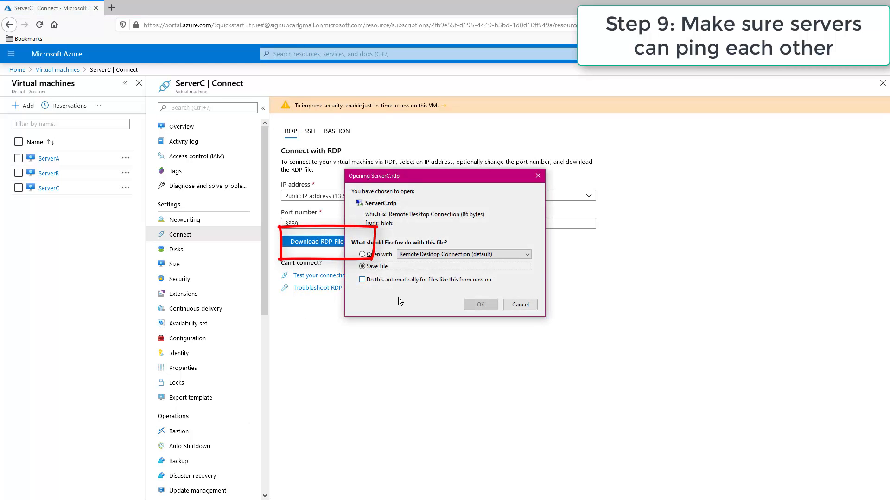
click(480, 305)
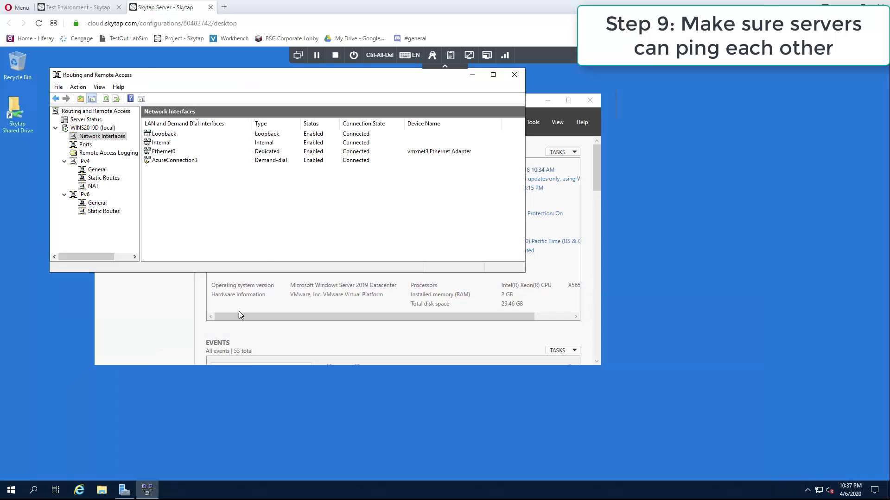
- Open the downloaded ServerC remote desktop file, sign in with the account user name and password, accept the certificate, and allow network discovery
key(super)
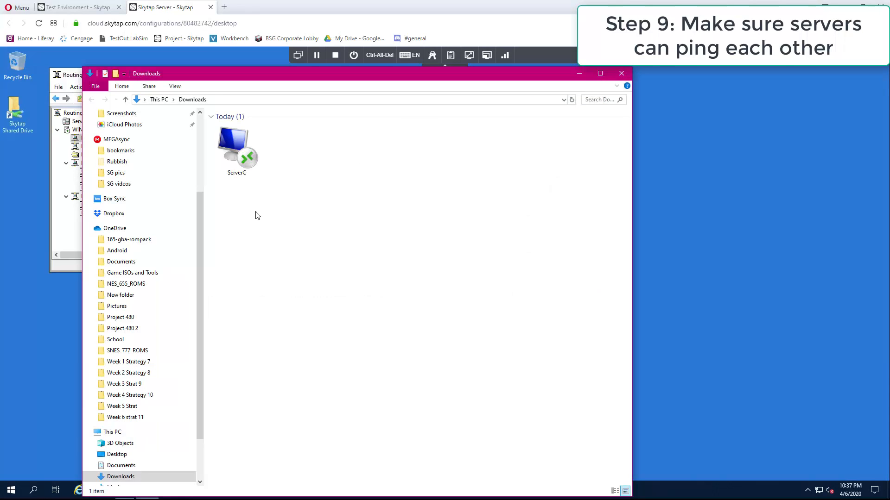
double_click(236, 143)
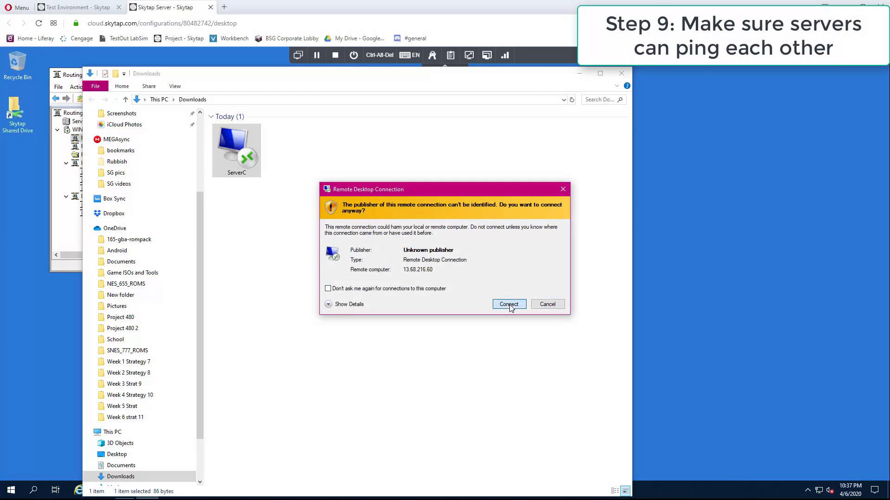
click(509, 304)
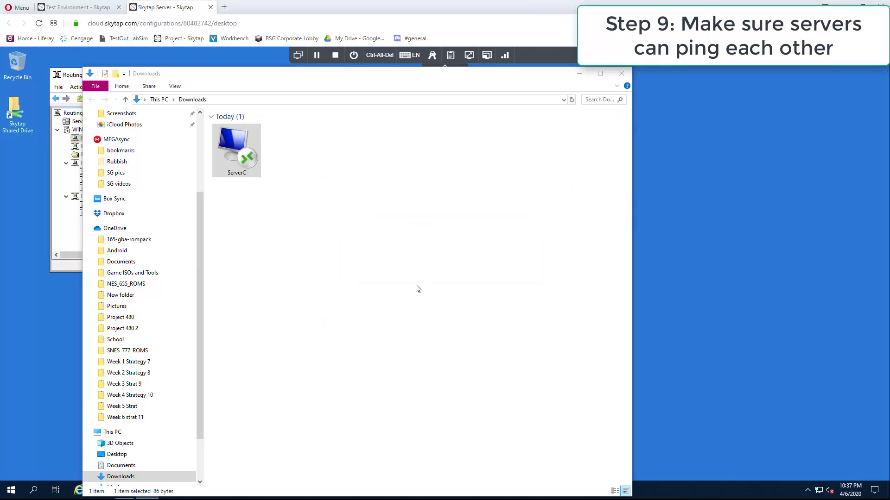
text(Carl)
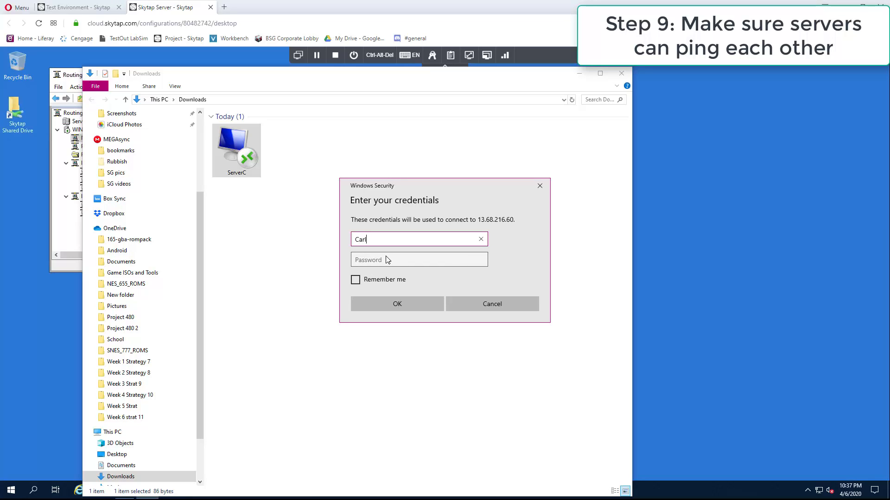
click(388, 260)
text(••)
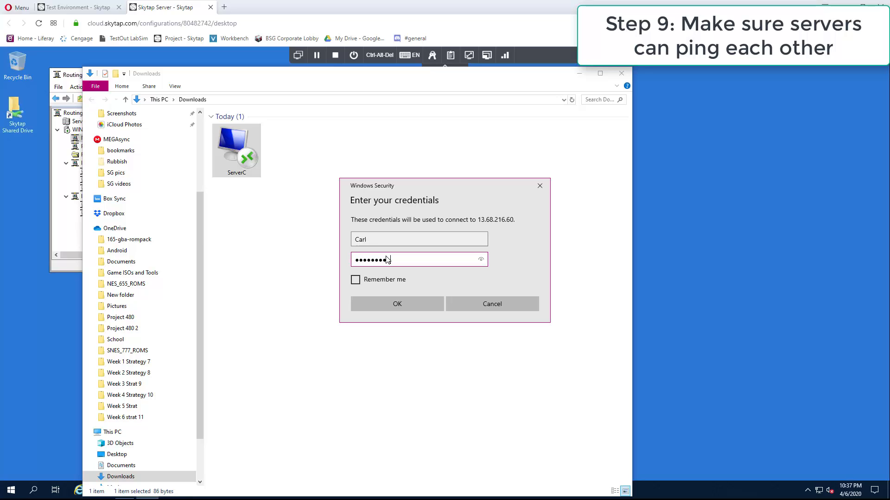
click(385, 303)
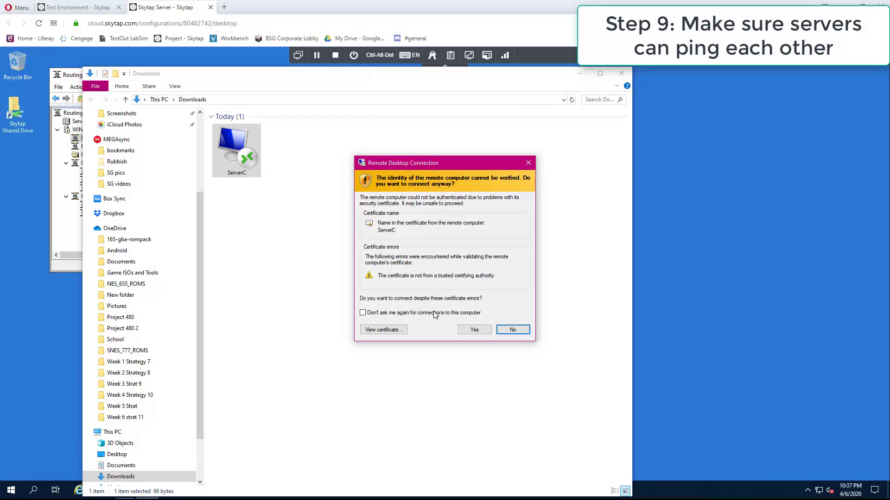
click(467, 329)
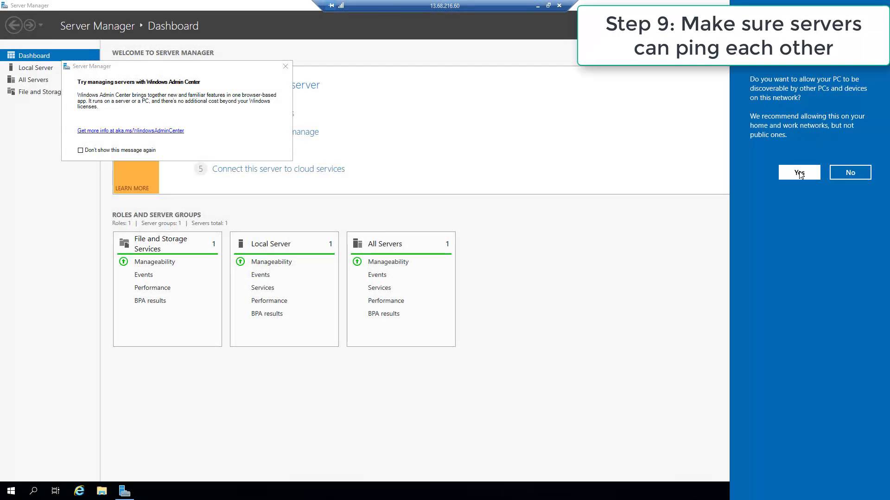
click(799, 173)
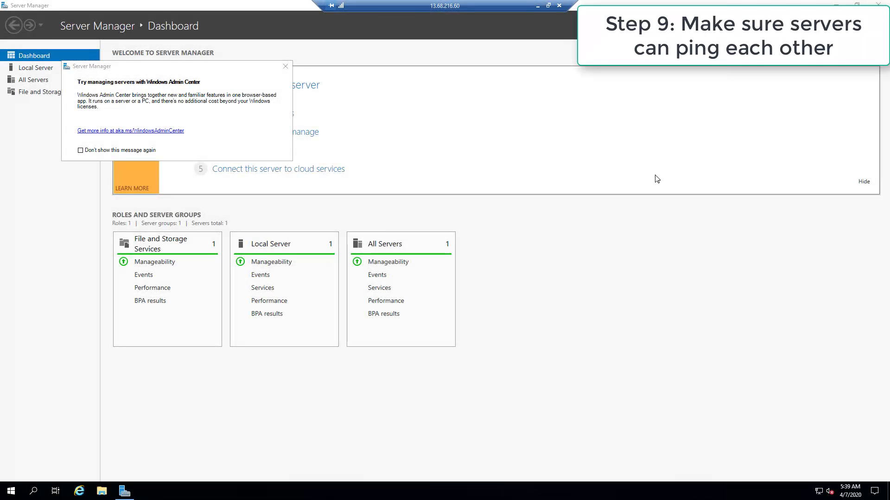
- On ServerC, shrink Server Manager, start Windows PowerShell, and ping the Skytap server's private address 10.0.0.1
click(547, 5)
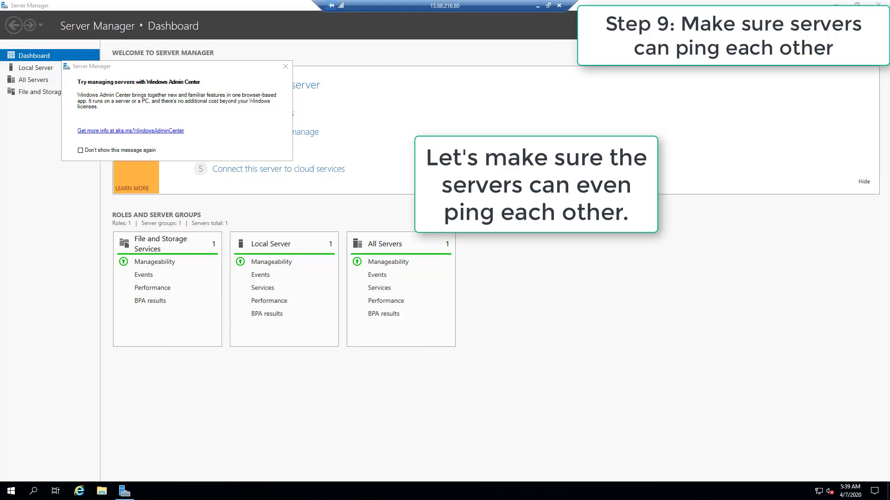
click(856, 5)
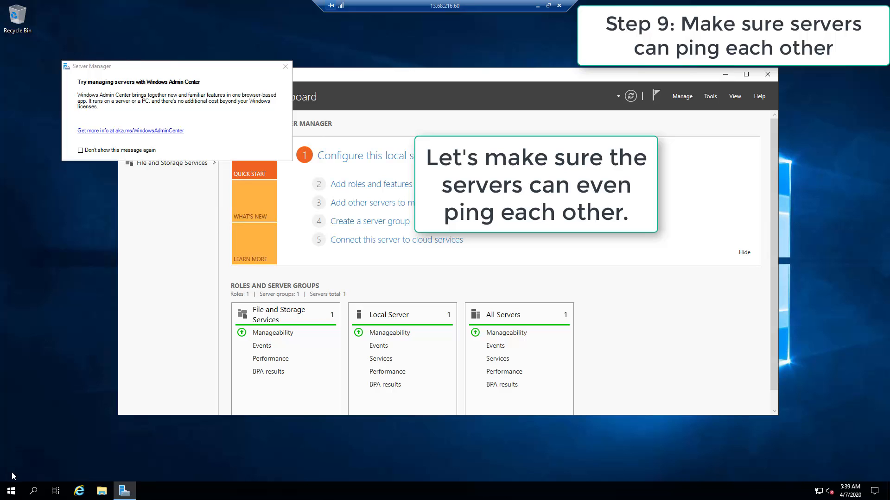
click(11, 491)
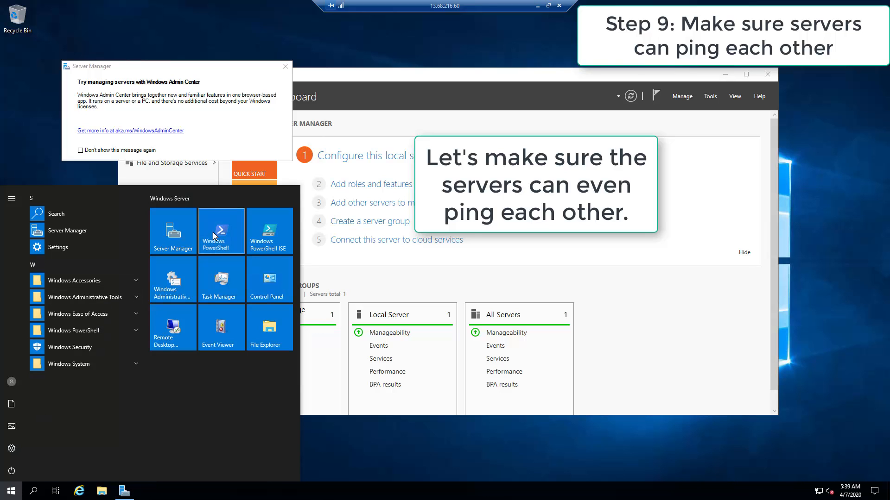
click(212, 232)
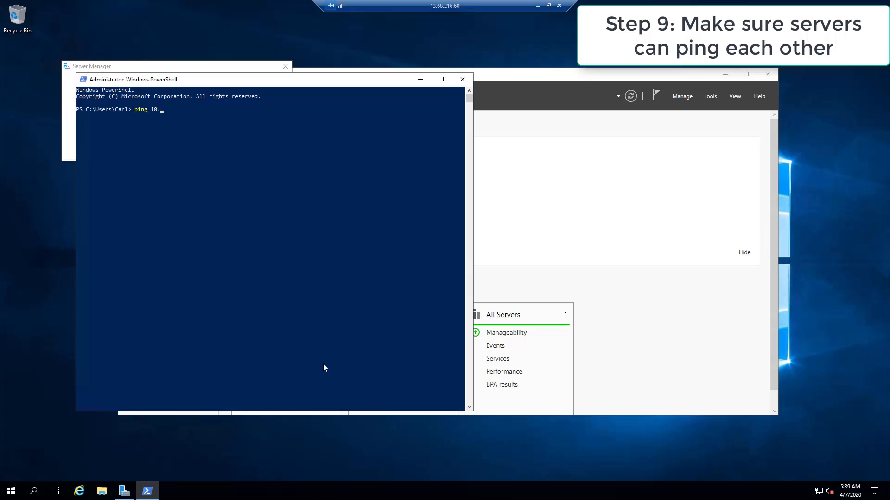
key(Return)
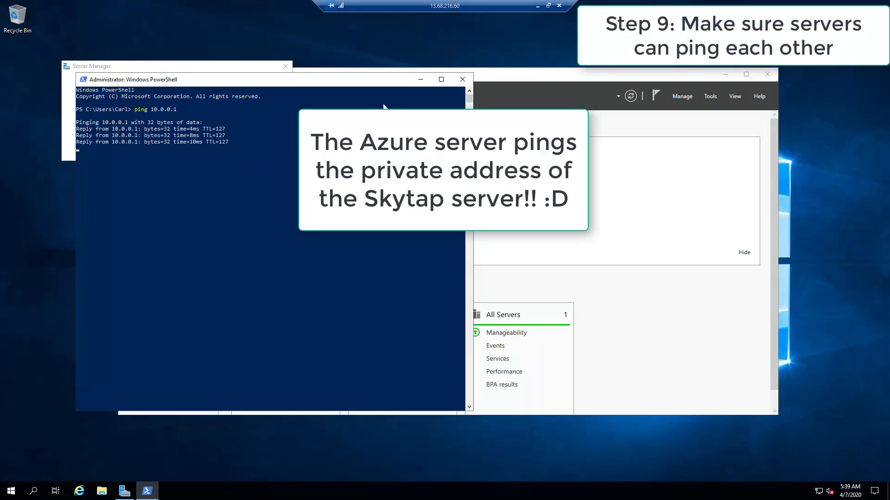
- Switch to the Skytap server, start Windows PowerShell, and ping ServerC's private address 172.48.20.4
click(548, 5)
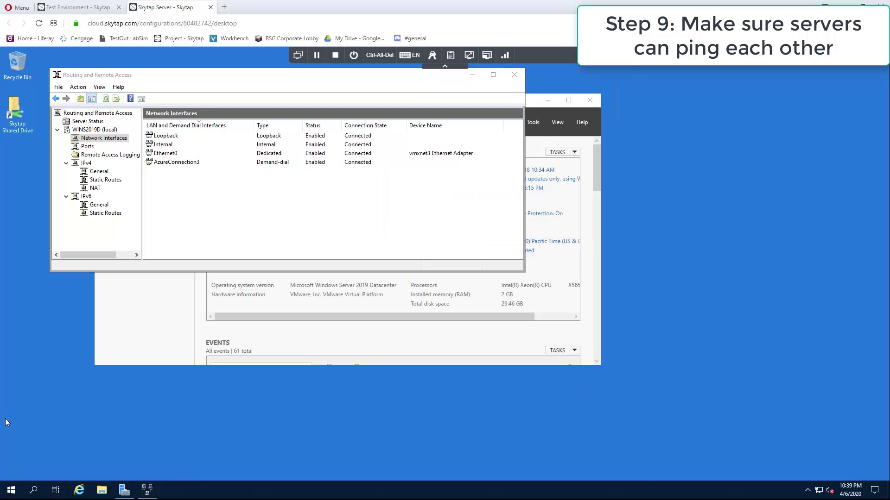
click(15, 494)
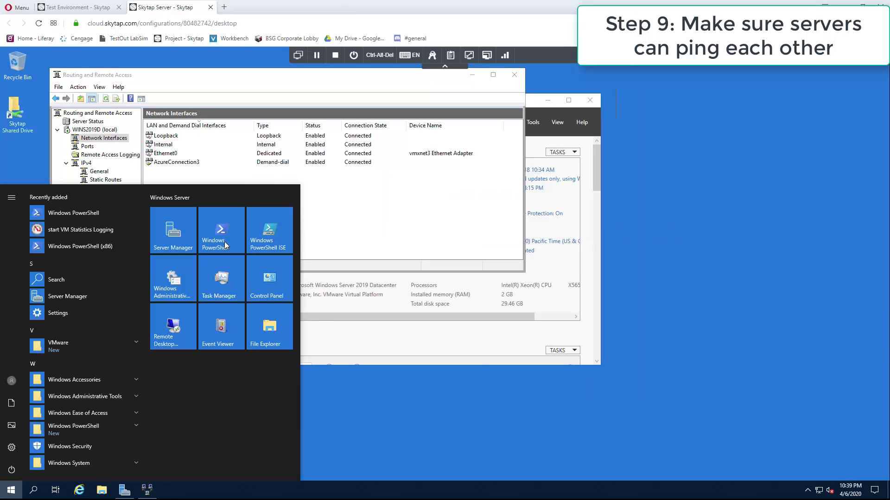
click(226, 242)
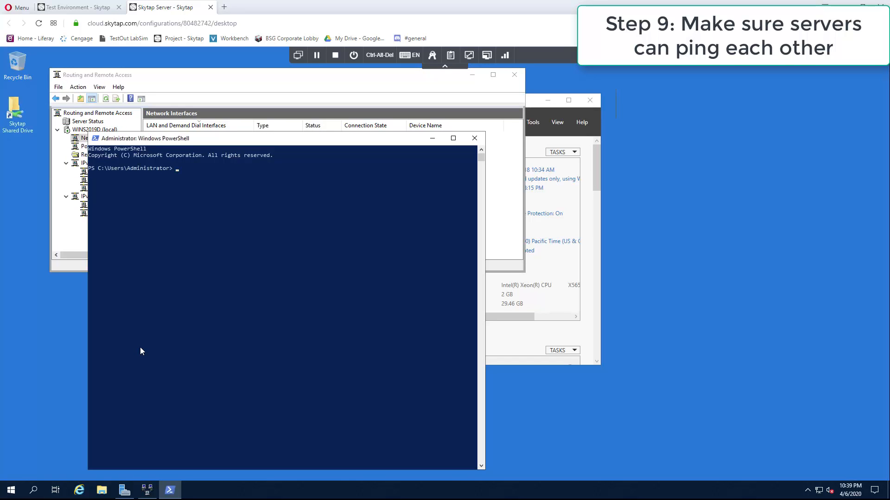
text(ping)
text( 172)
text(.48.10)
key(BackSpace)
key(BackSpace)
text(20.4)
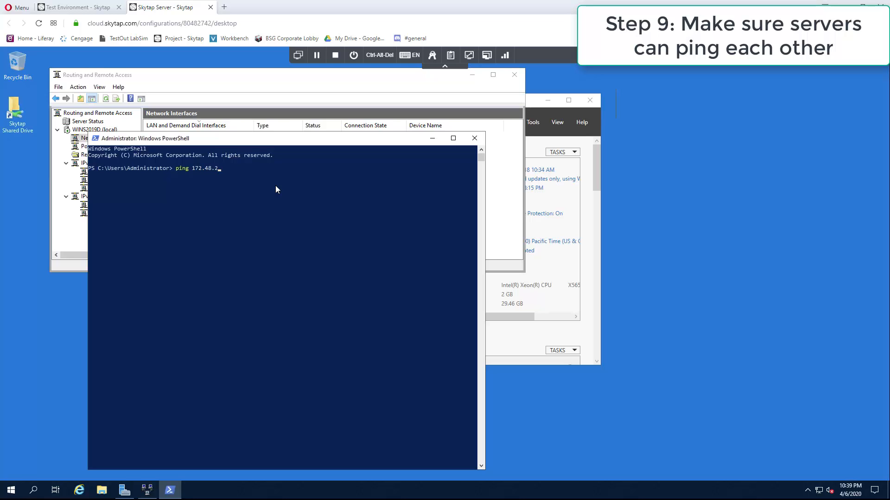
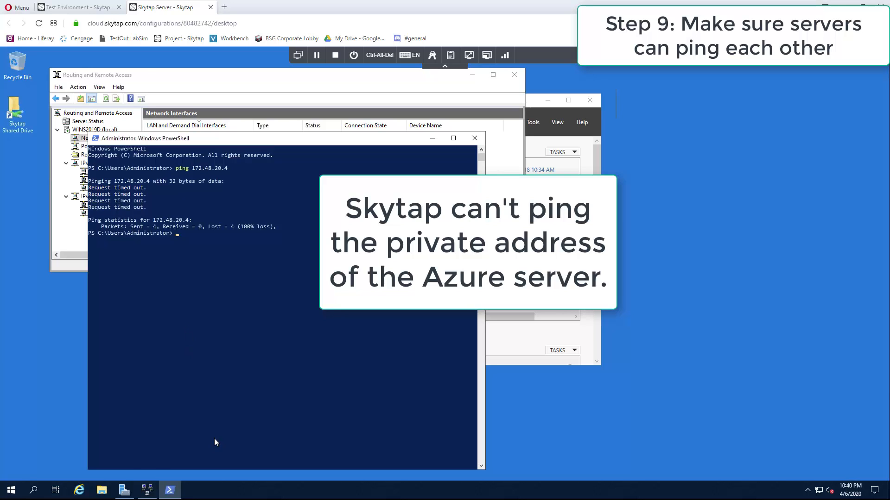
- Return to the ServerC remote desktop session at full screen and open the Windows Defender Firewall settings from Server Manager's local server properties
key(super)
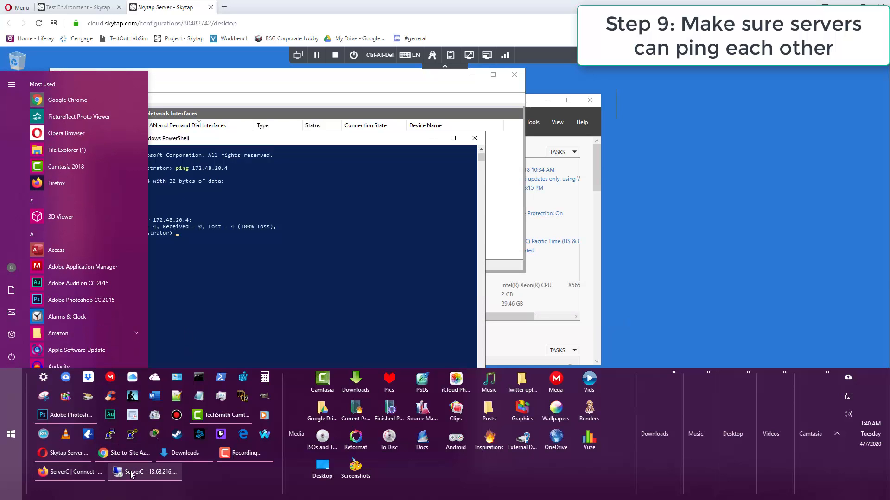
click(132, 472)
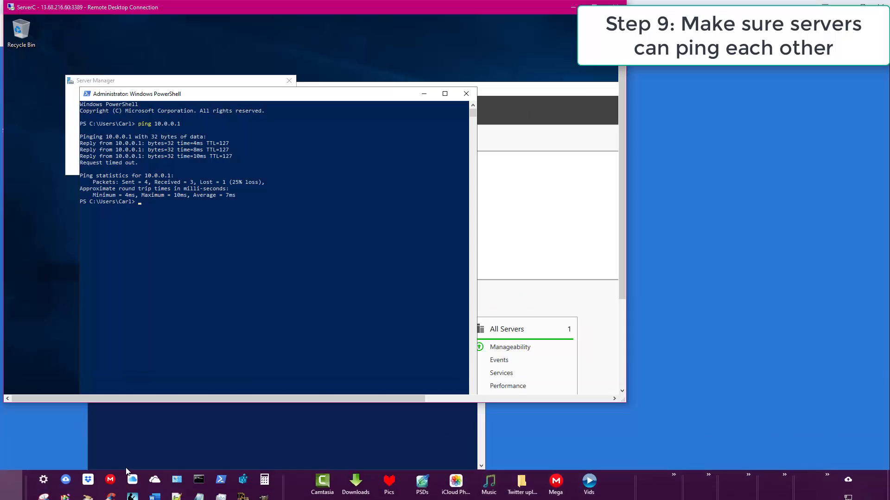
click(467, 94)
click(594, 7)
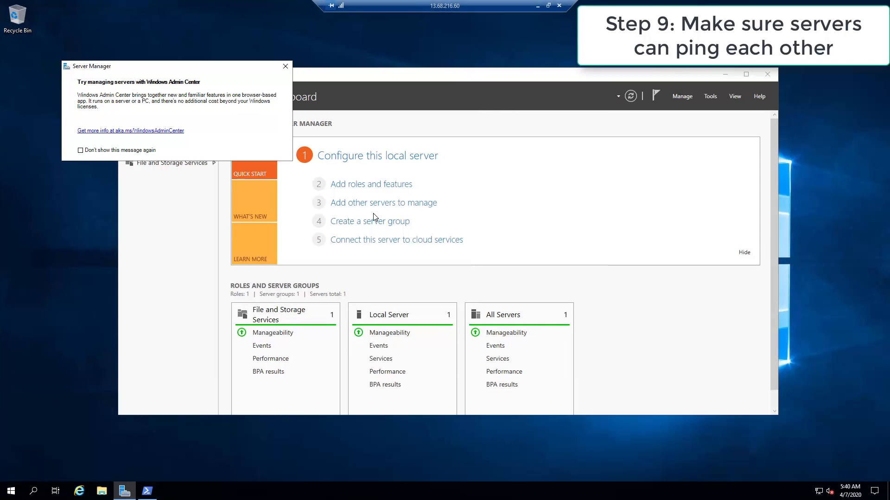
drag(381, 72, 373, 134)
click(159, 199)
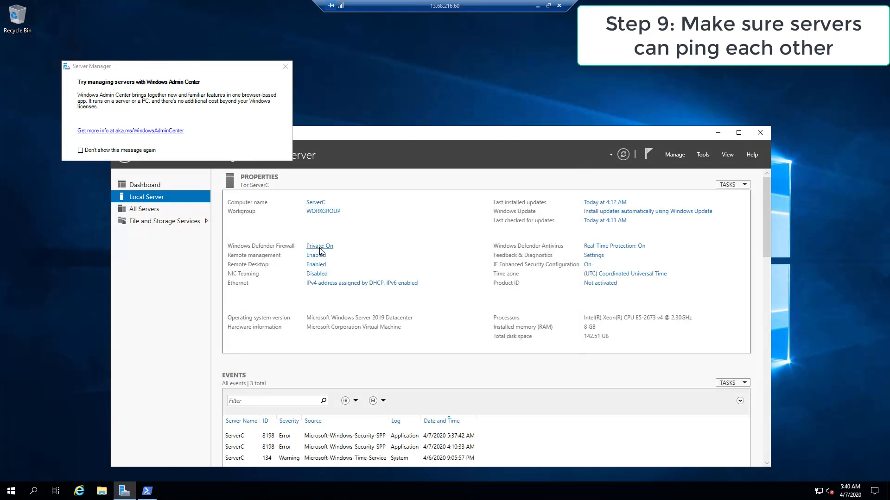
click(320, 247)
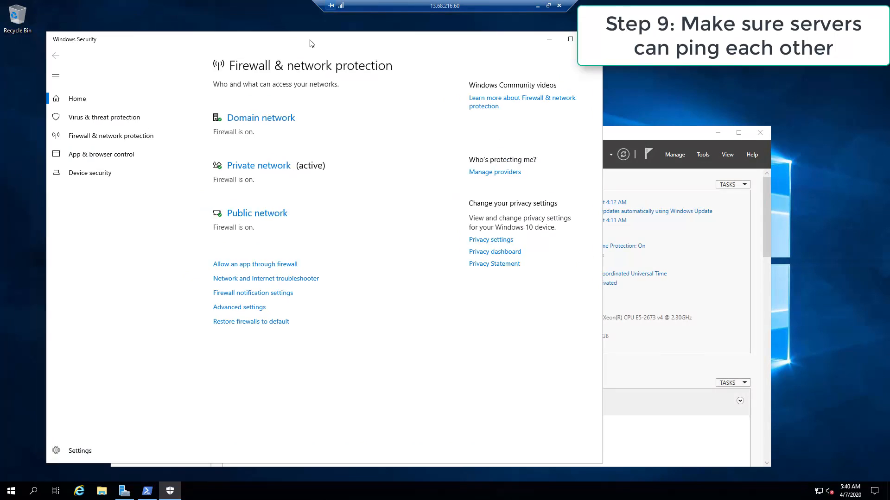
- Turn off Windows Defender Firewall on ServerC for both the domain network and the private network
click(261, 128)
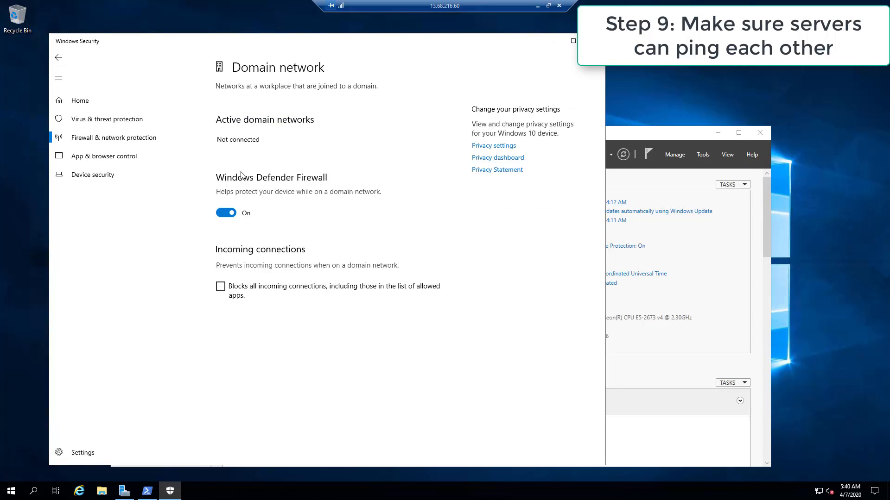
click(226, 208)
click(58, 58)
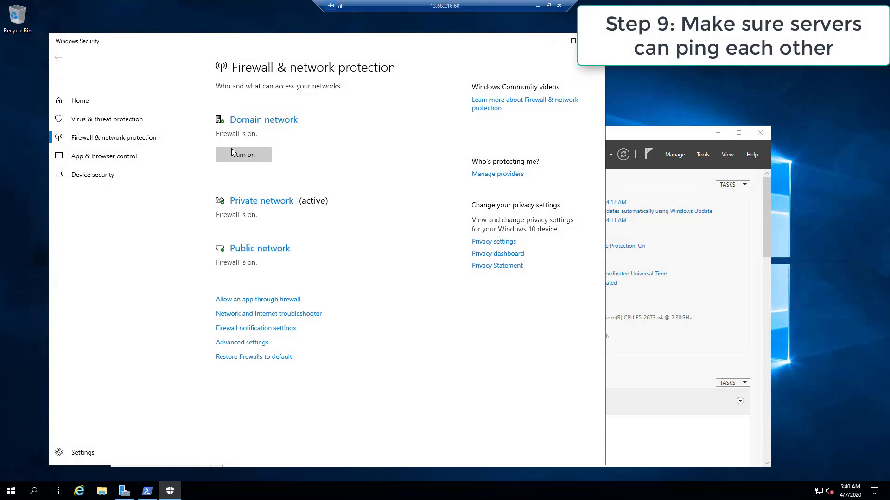
click(260, 202)
click(227, 223)
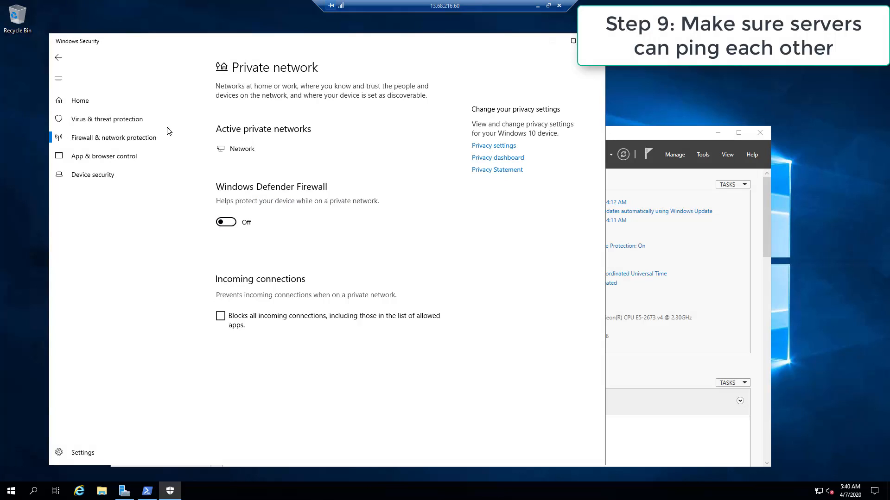
click(59, 57)
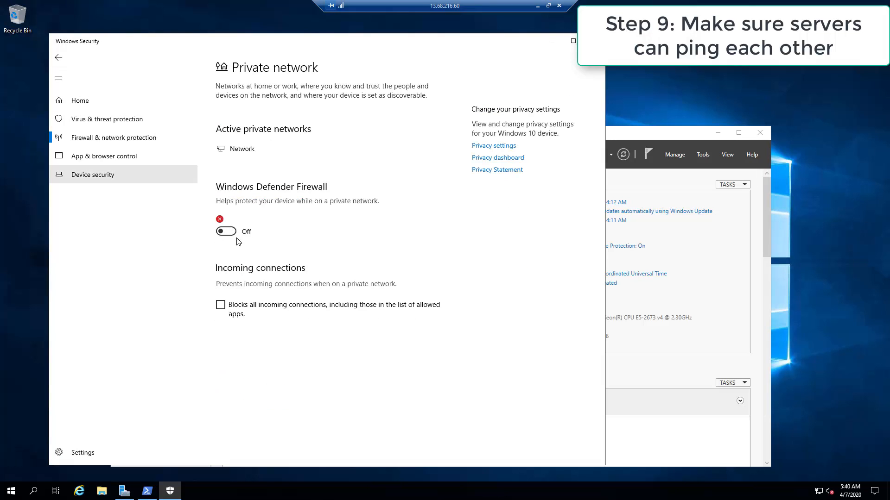
- Turn off Windows Defender Firewall on ServerC for both the public network and the private network
click(62, 62)
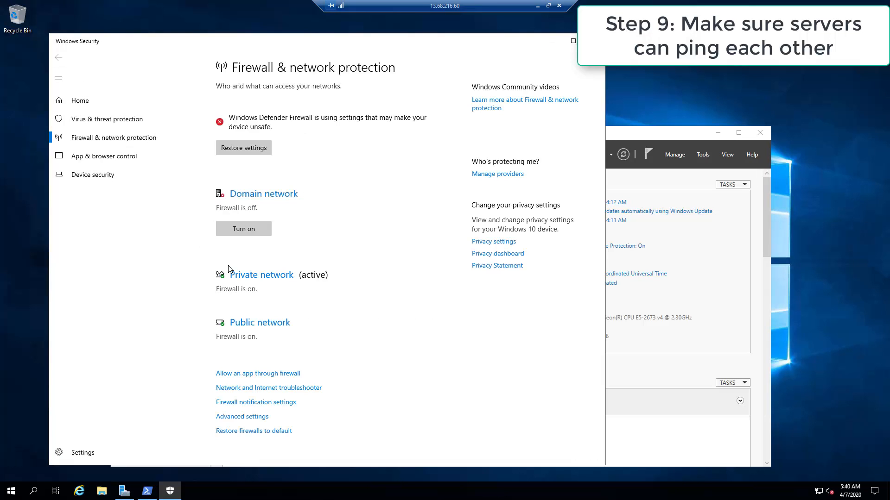
click(238, 275)
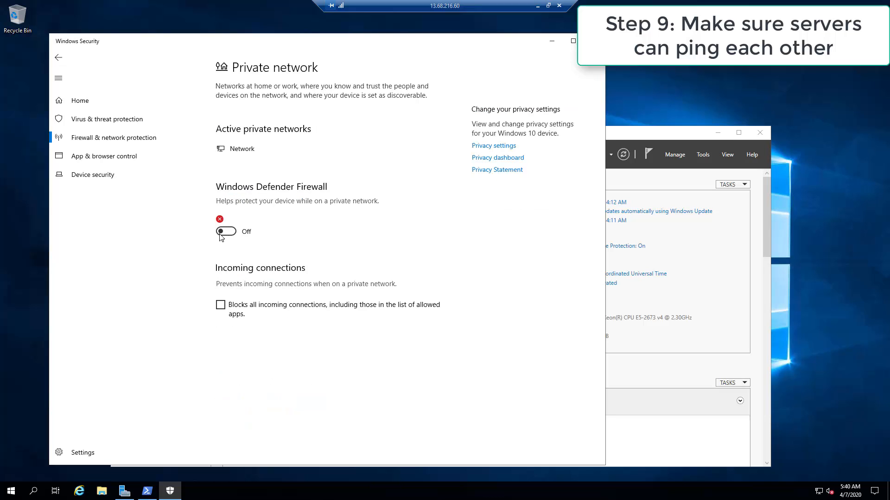
click(221, 233)
click(221, 233)
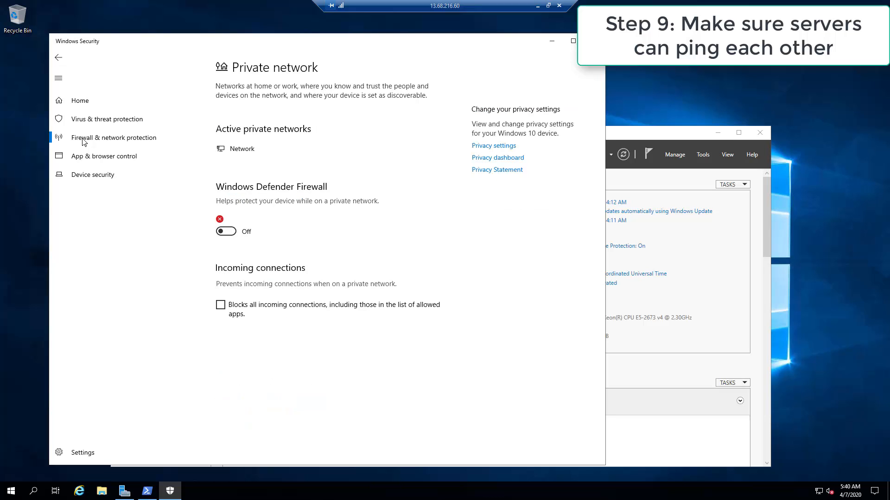
click(58, 58)
click(260, 322)
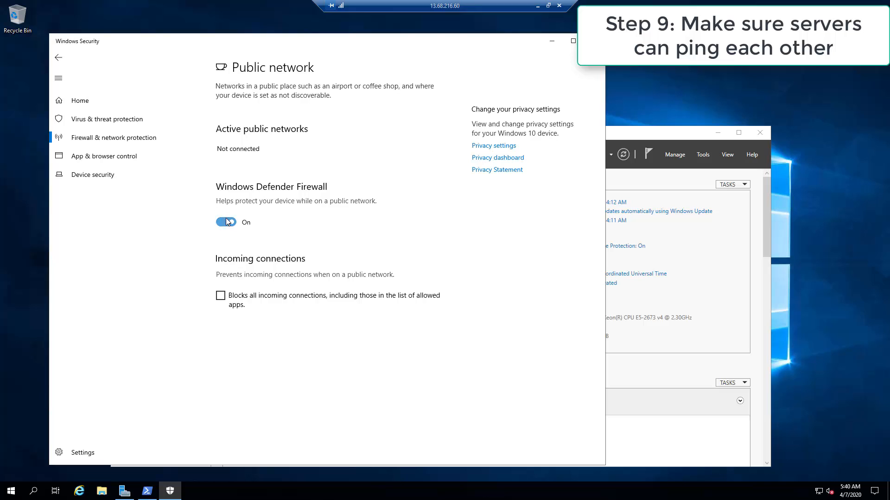
click(225, 222)
click(61, 59)
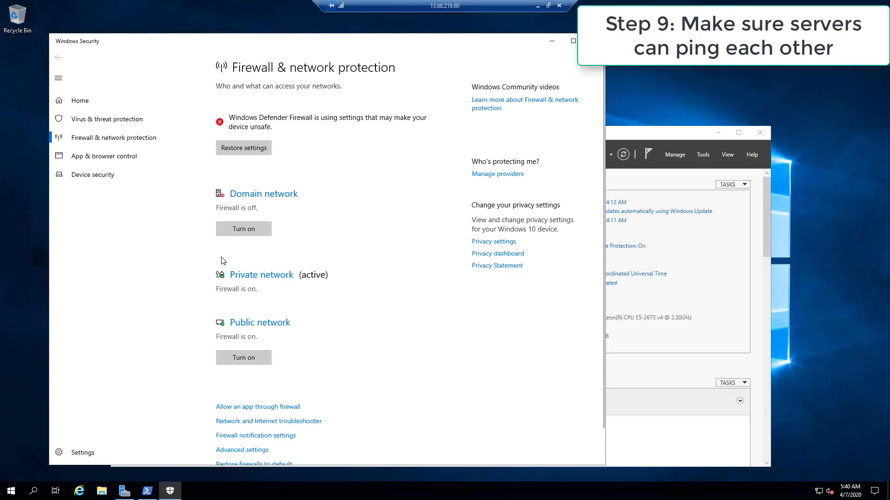
click(279, 277)
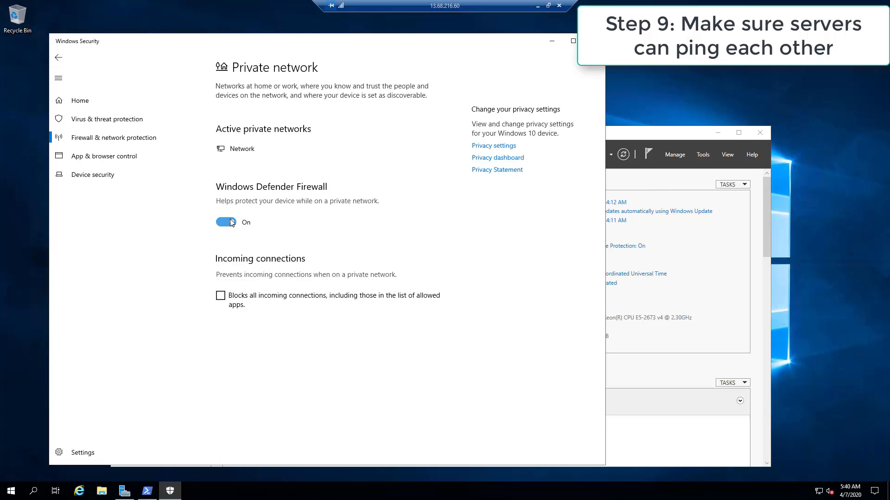
click(225, 223)
click(59, 59)
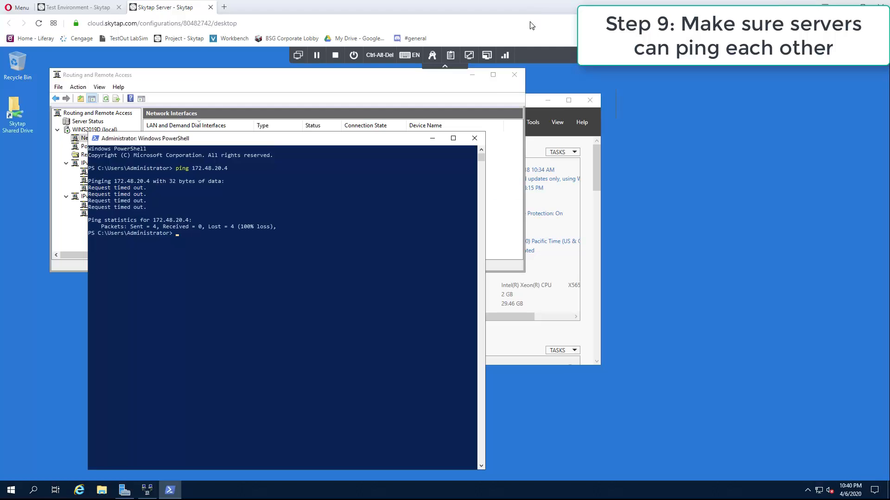
- On the Skytap server, repeat the PowerShell ping to ServerC's private address 172.48.20.4
click(183, 235)
key(Up)
key(Return)
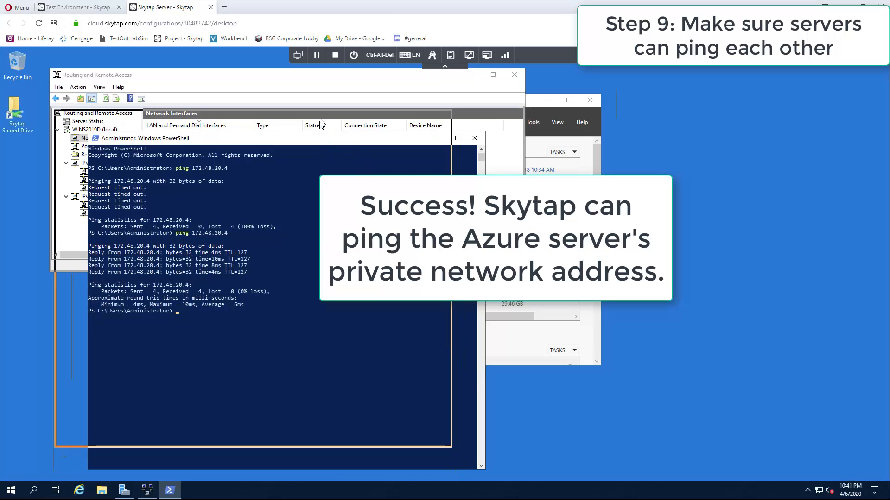
drag(320, 124, 299, 129)
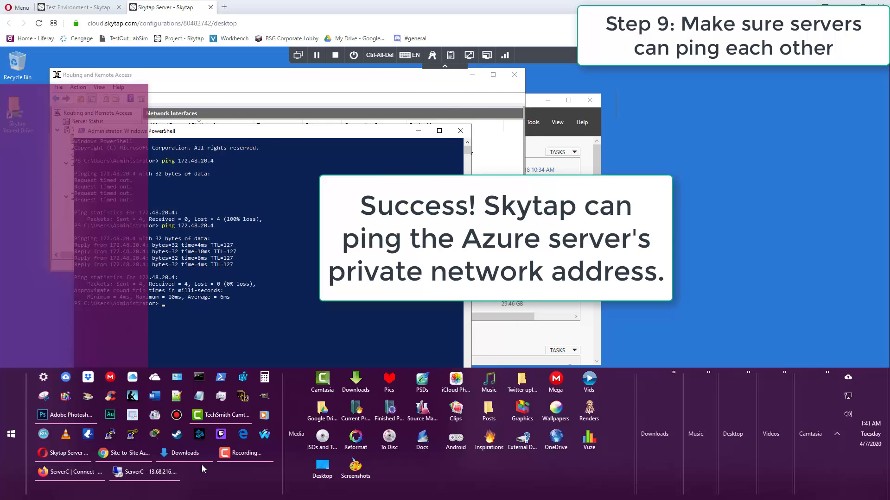
- Return to the ServerC remote desktop session, dismiss the Windows Admin Center message, and reposition Server Manager on the desktop
click(134, 478)
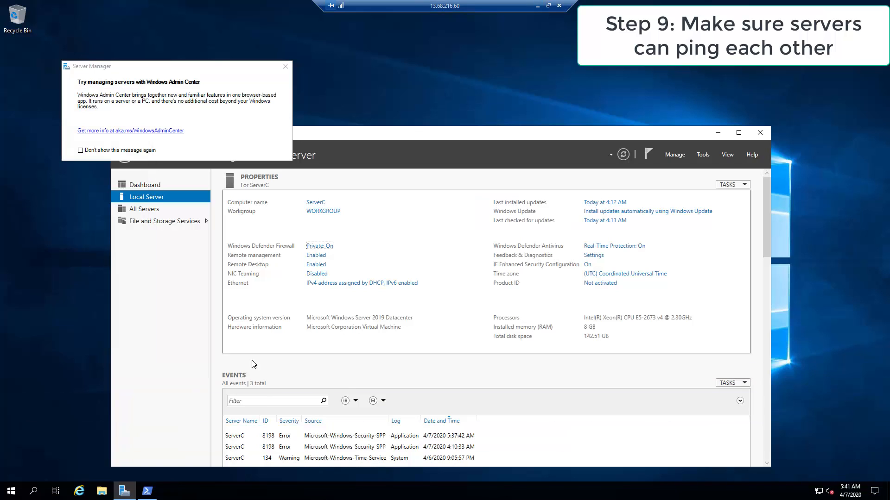
drag(401, 130, 396, 117)
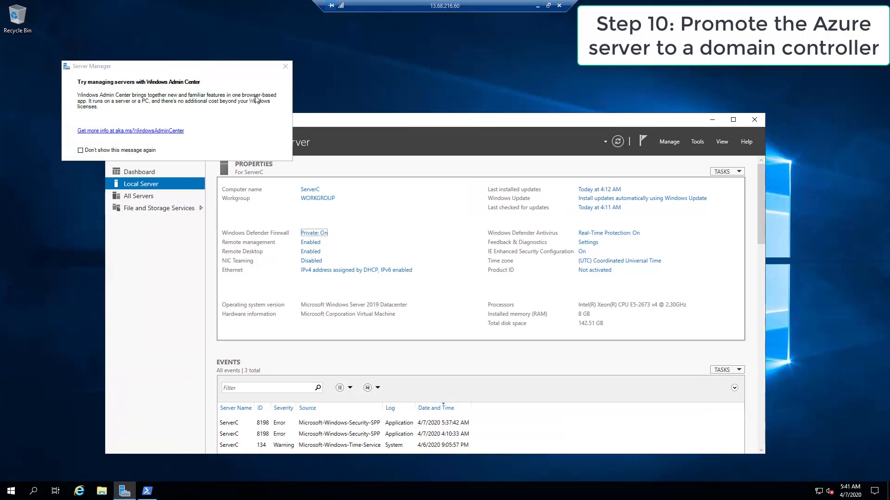
click(286, 67)
drag(330, 122, 307, 119)
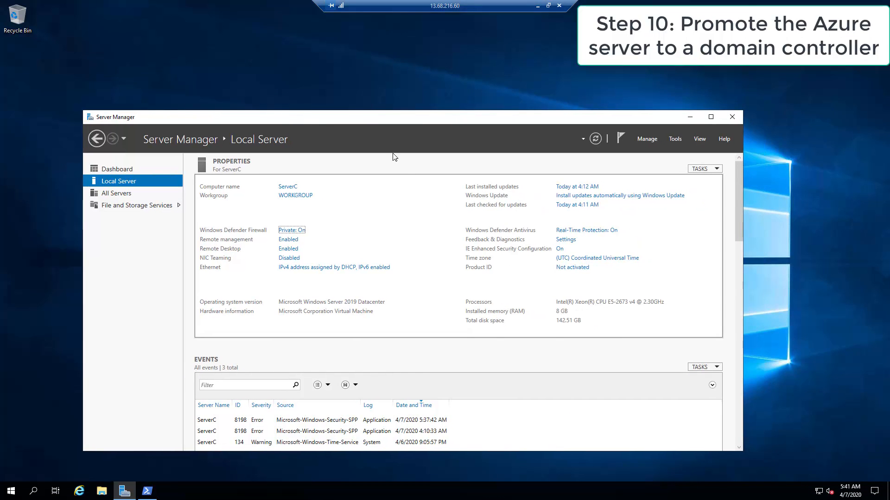
drag(460, 120, 461, 106)
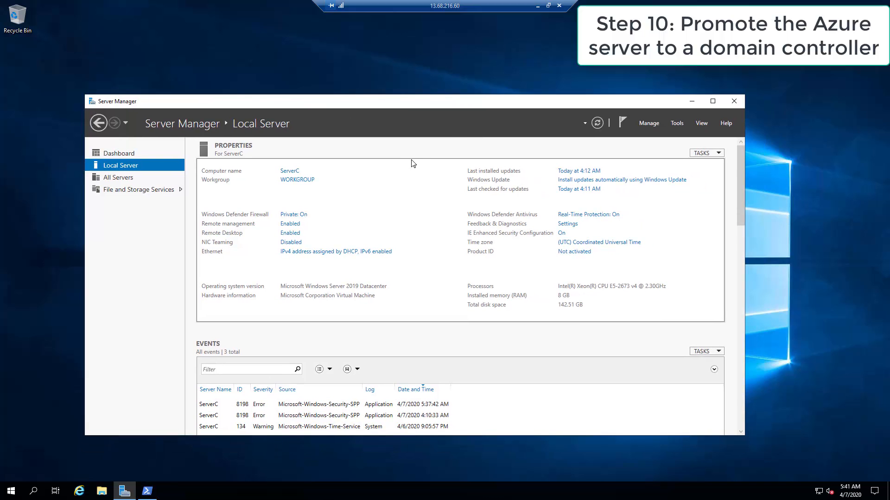
- Start adding a role to ServerC and select Active Directory Domain Services with its required features and management tools
click(648, 124)
click(663, 135)
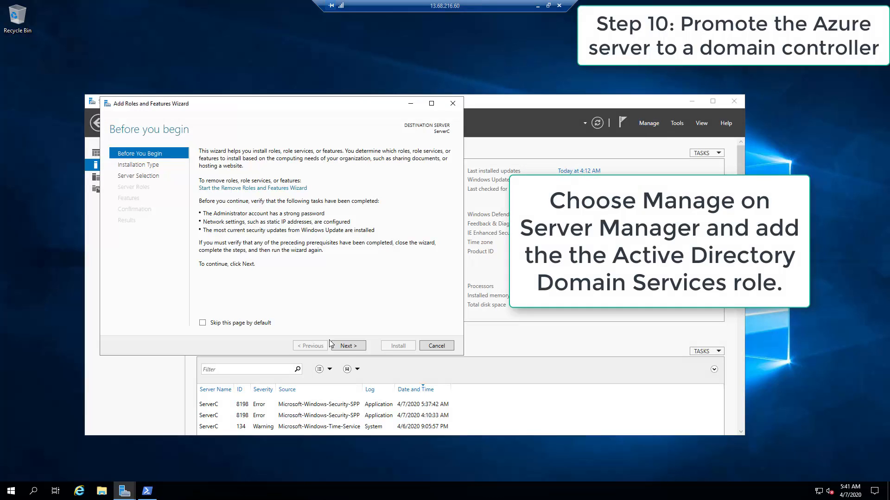
click(346, 351)
click(346, 351)
click(347, 350)
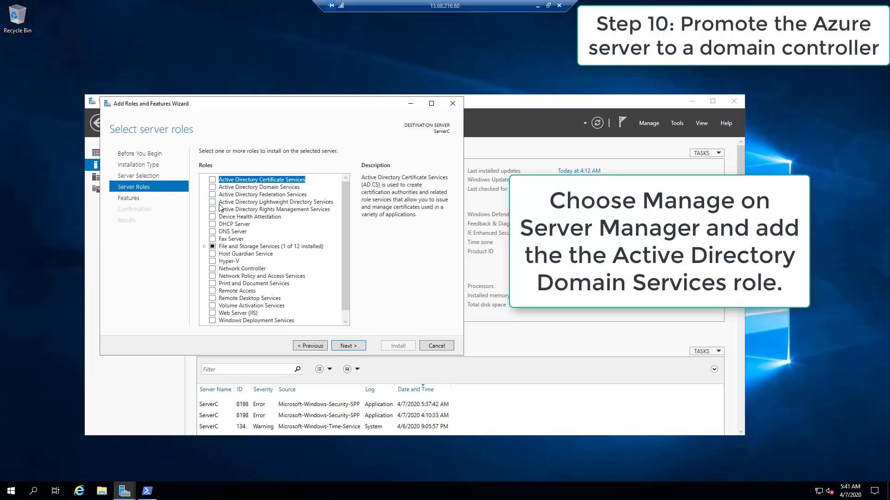
click(212, 187)
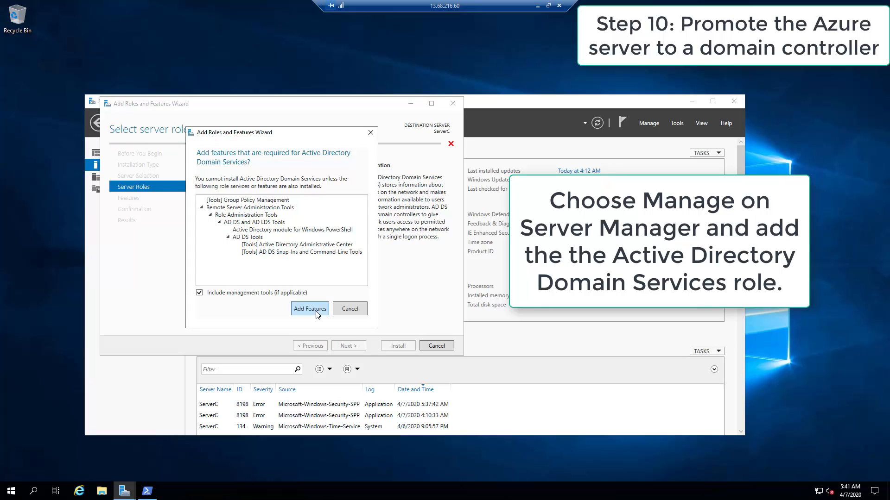
click(311, 308)
click(360, 347)
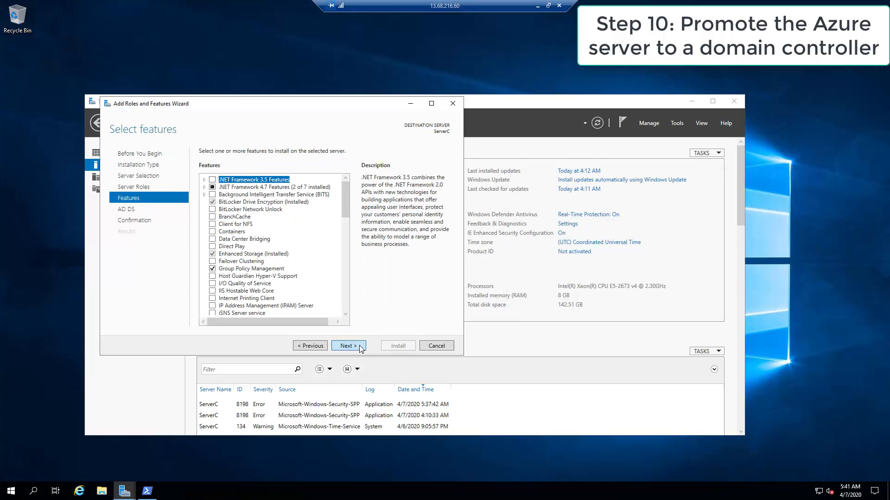
- Install Active Directory Domain Services with the default feature selection on ServerC, and close the wizard once the installation finishes
click(360, 348)
click(360, 347)
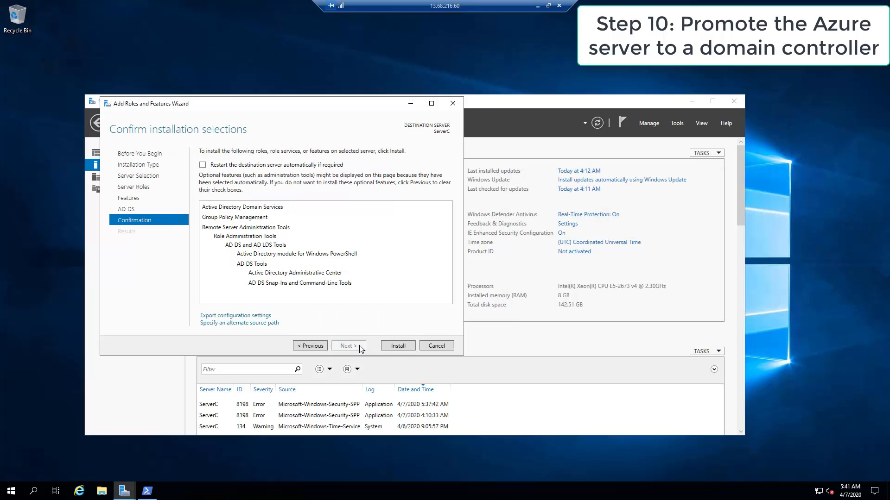
click(388, 349)
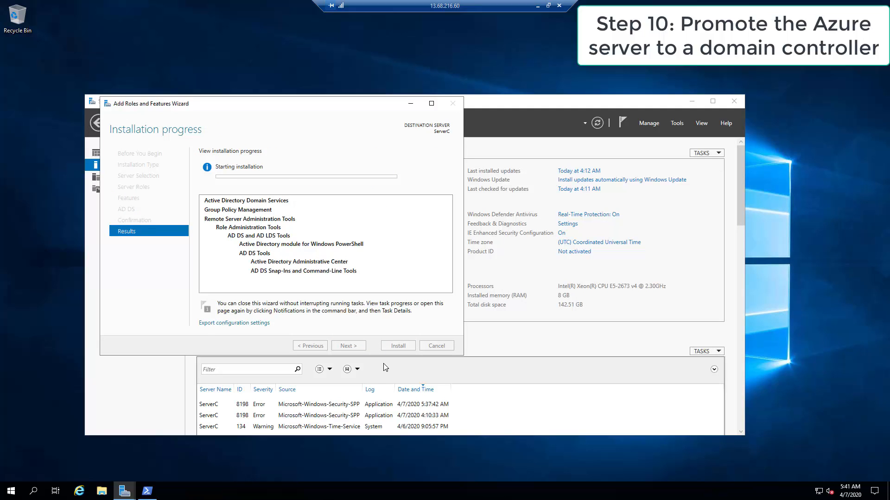
key(super)
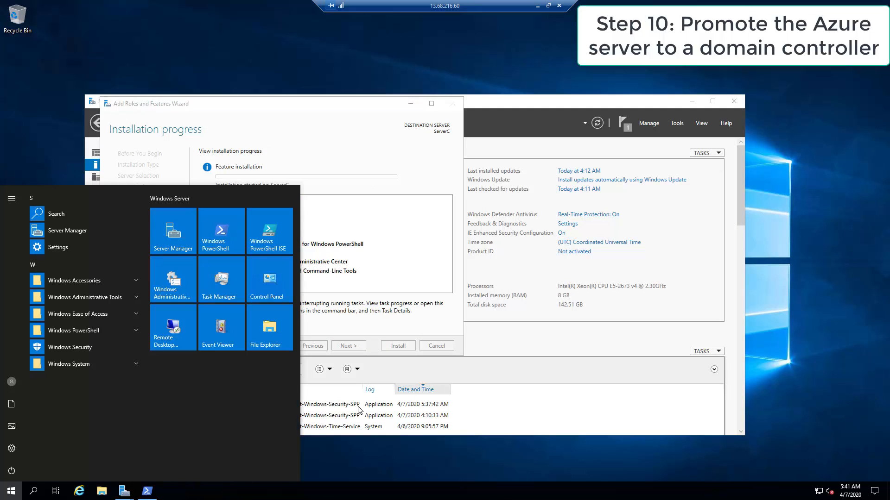
click(549, 6)
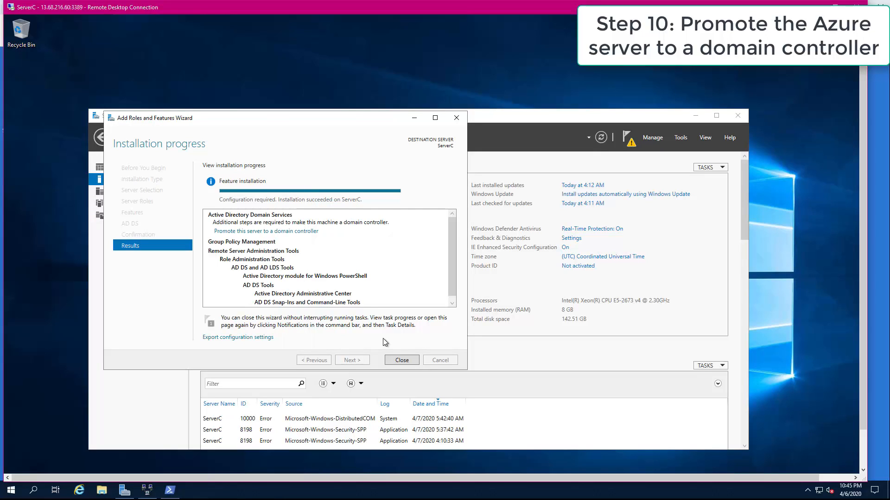
click(399, 361)
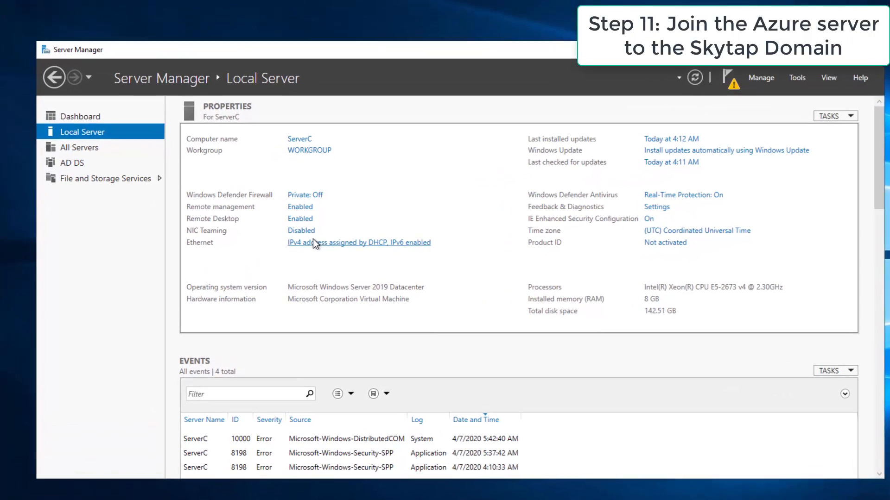
- Set the preferred DNS server in the IPv4 properties of ServerC's Ethernet adapter to 10.0.0.1 and apply the change
click(313, 242)
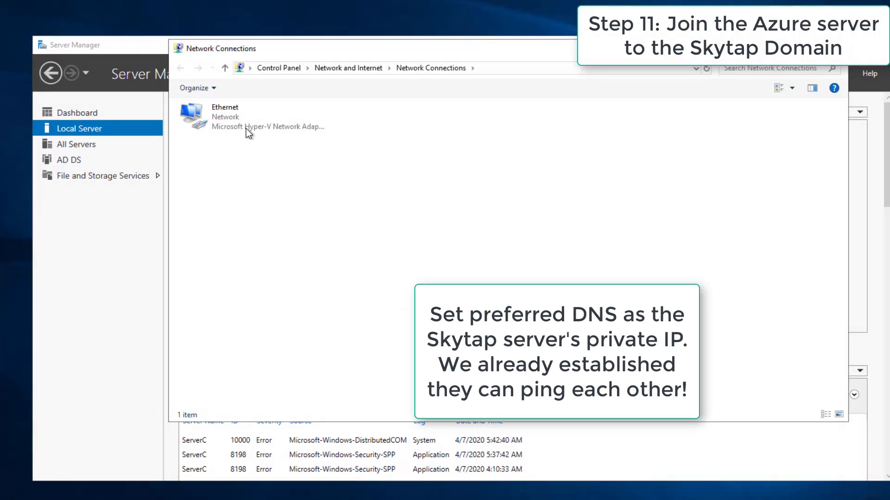
click(249, 133)
right_click(249, 134)
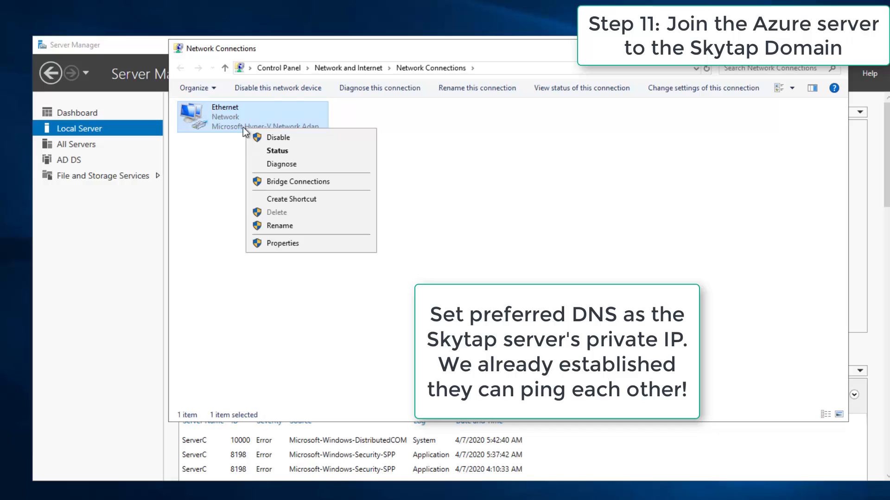
click(280, 244)
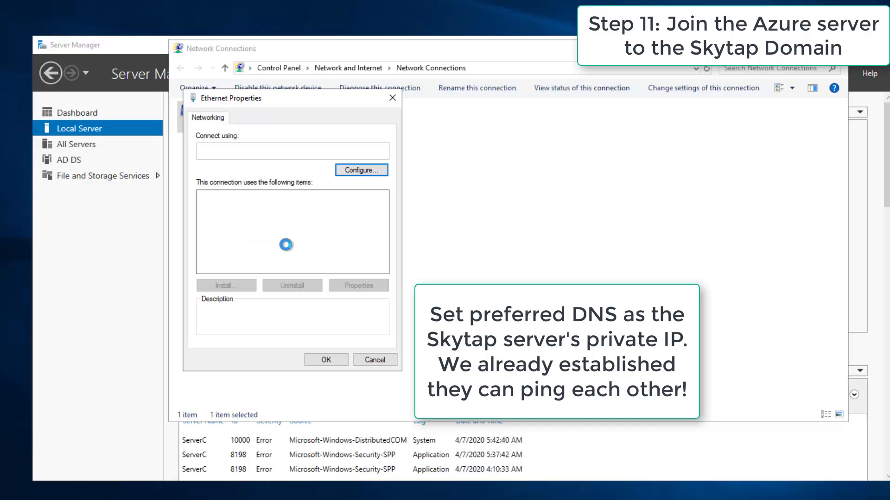
double_click(282, 227)
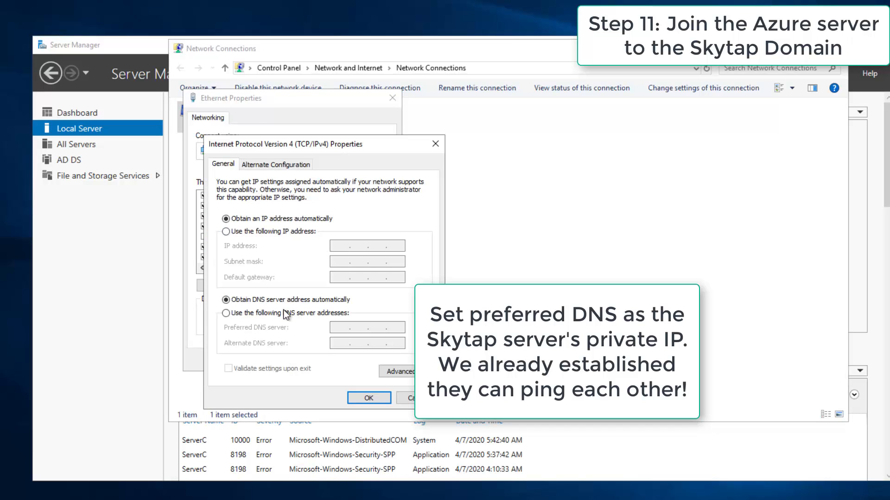
click(266, 312)
click(343, 327)
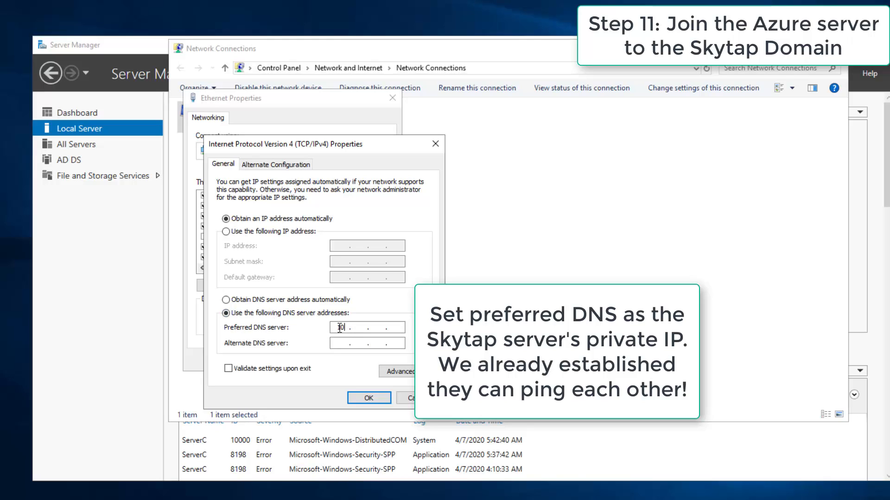
text(10 . 0 . 0 .)
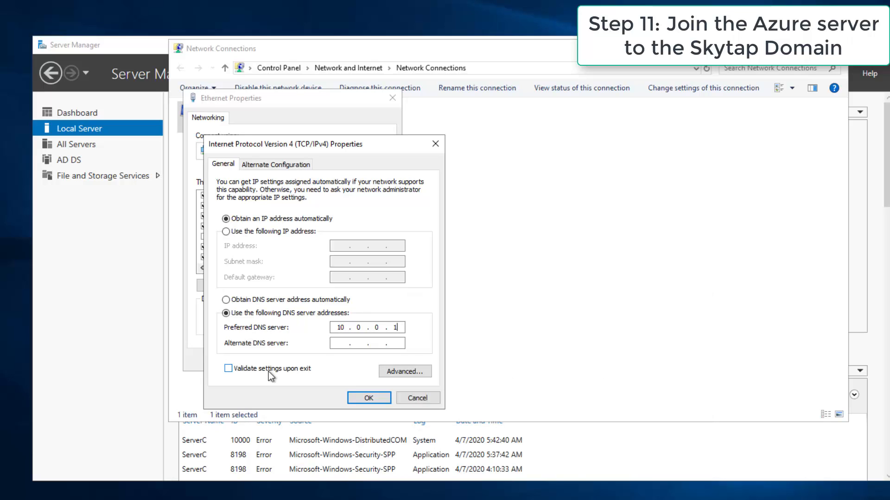
click(358, 397)
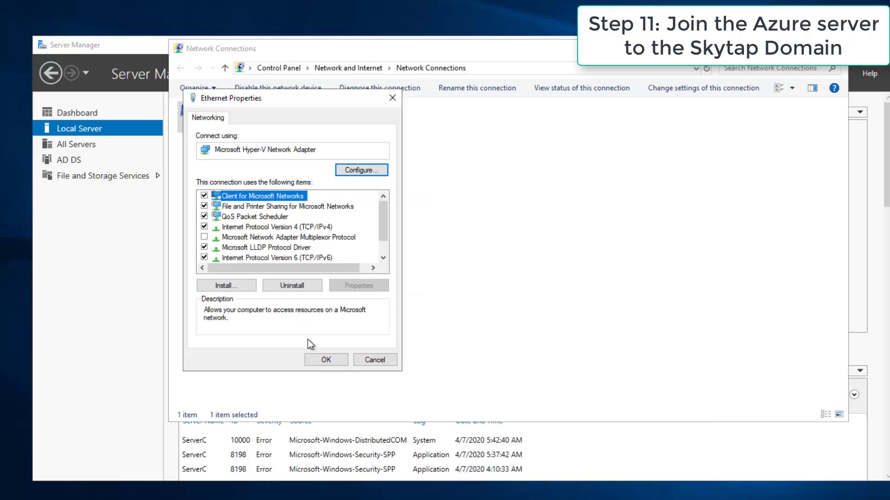
click(325, 359)
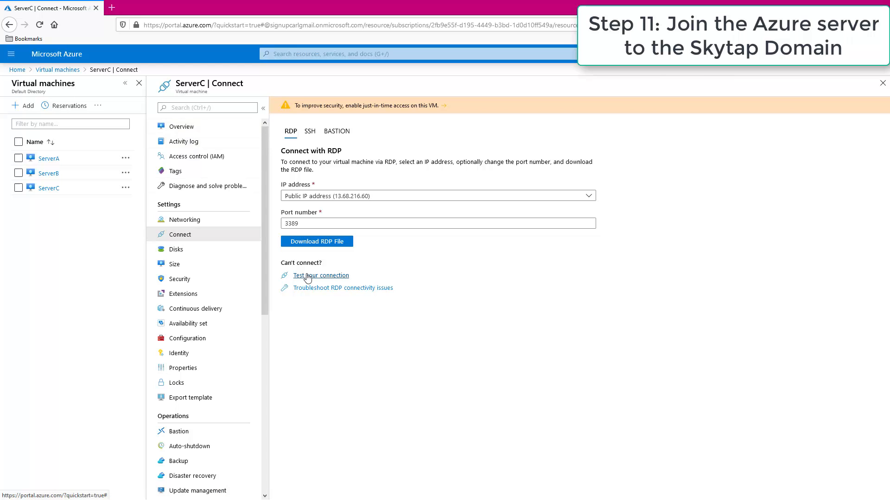
- Switch to the Azure portal and test ServerC's inbound connectivity from the local IP address using SSH, port 22, TCP
click(330, 277)
click(318, 283)
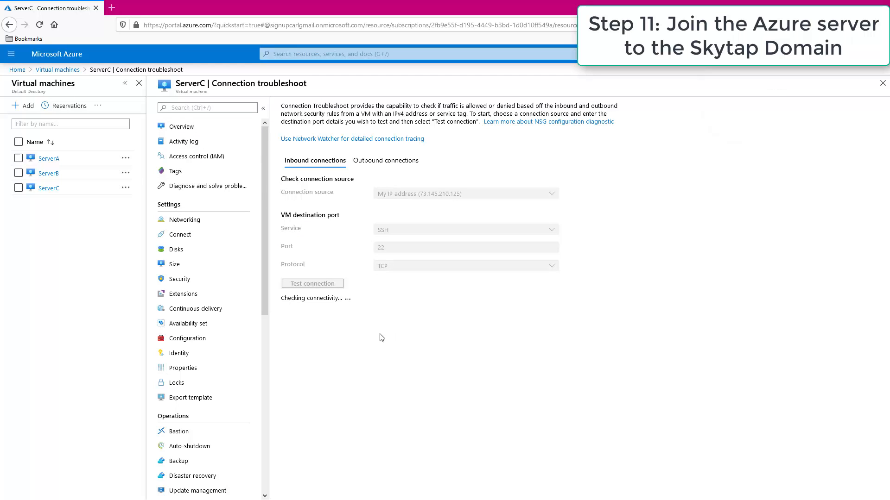
click(384, 360)
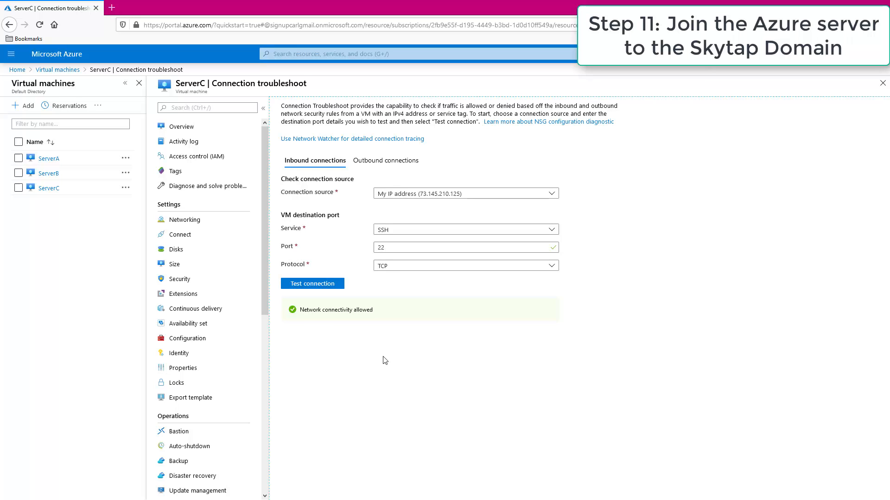
double_click(383, 357)
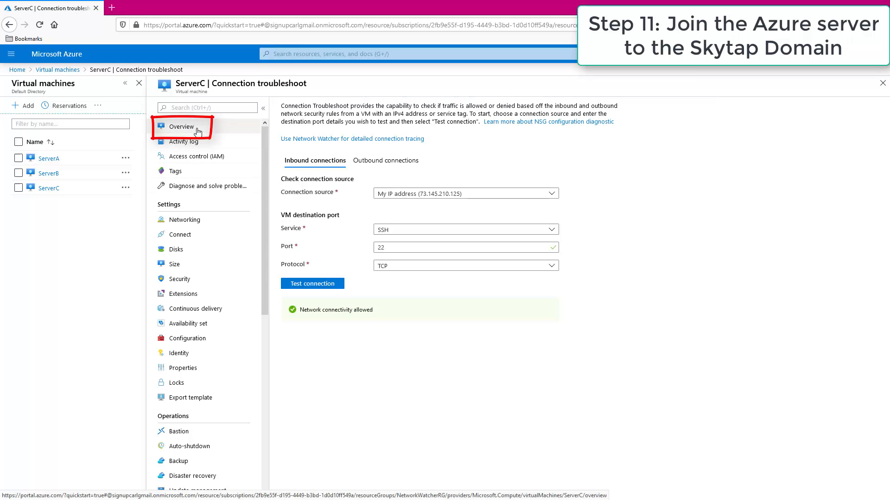
- Stop the ServerC virtual machine from its overview page and confirm the stop
click(193, 234)
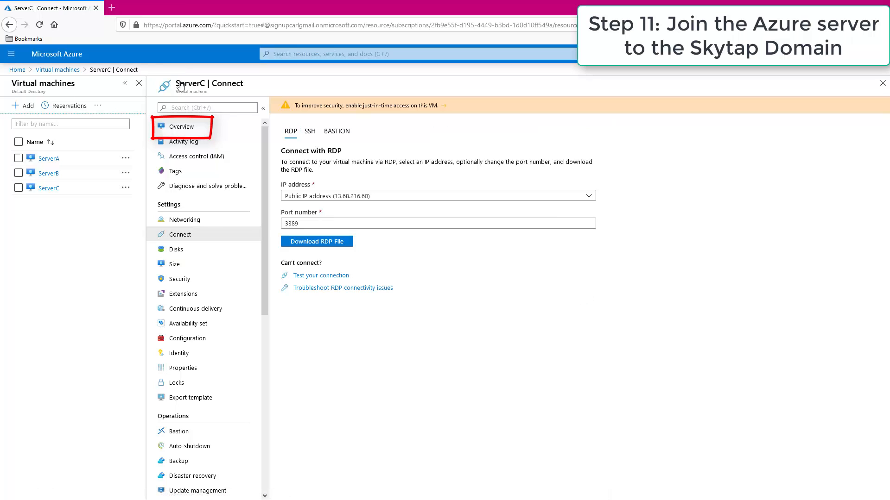
click(177, 129)
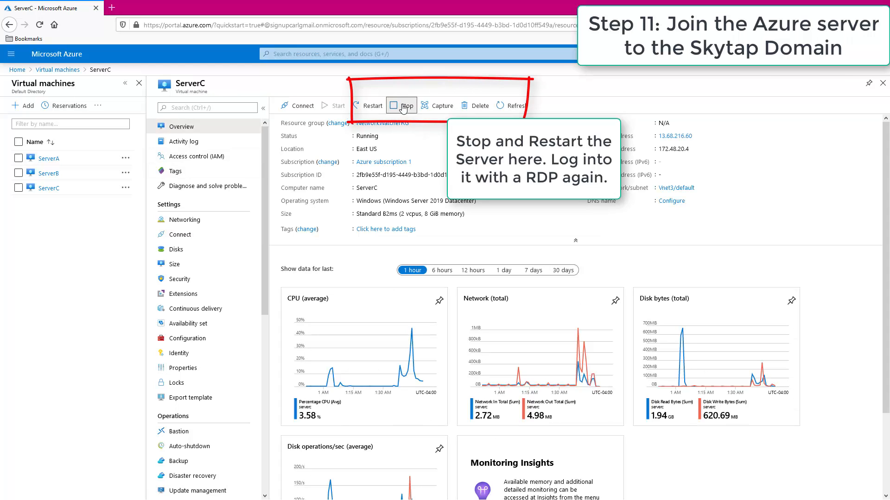
click(403, 106)
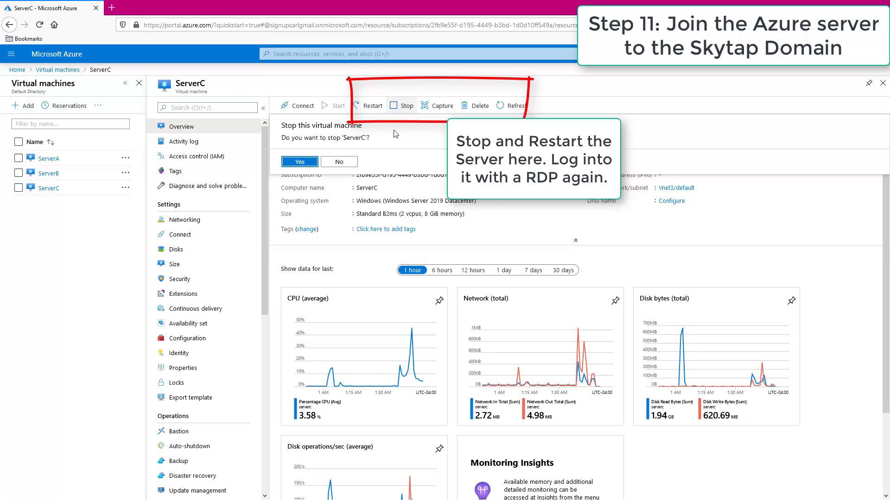
click(305, 162)
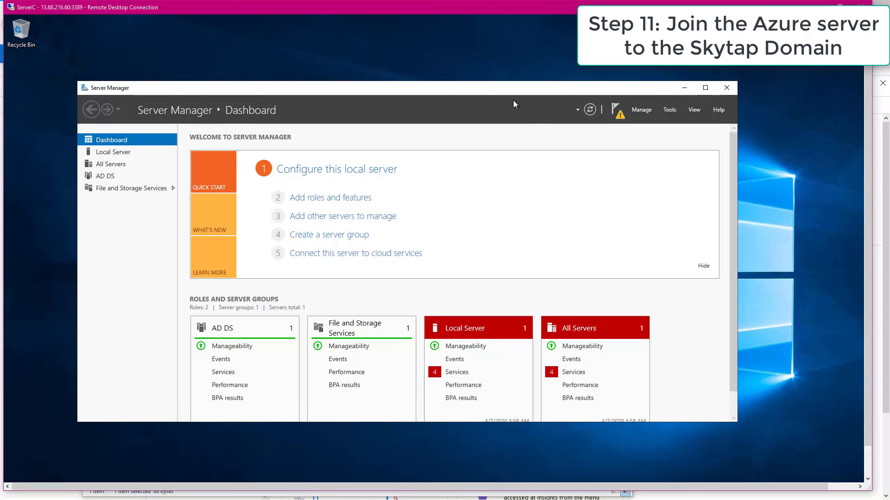
- In ServerC's remote session, start promoting it to a domain controller in the existing domain testdomain.com and look up the available domains
click(616, 116)
click(568, 170)
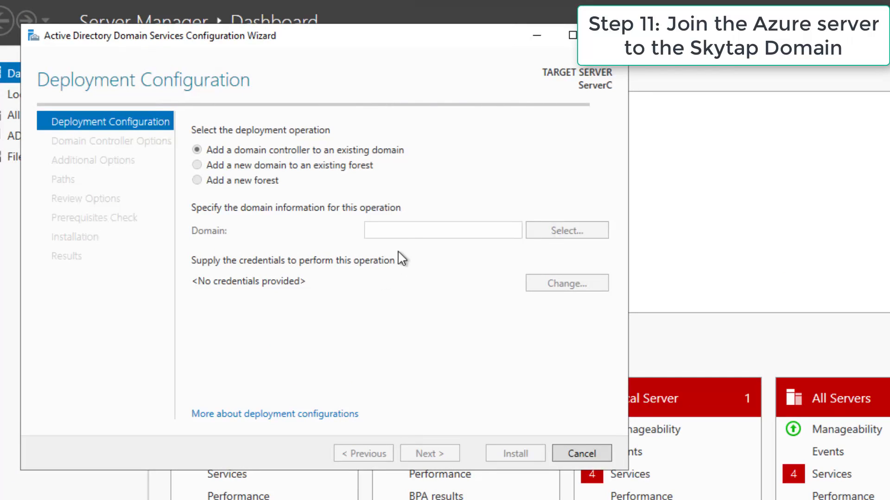
click(391, 227)
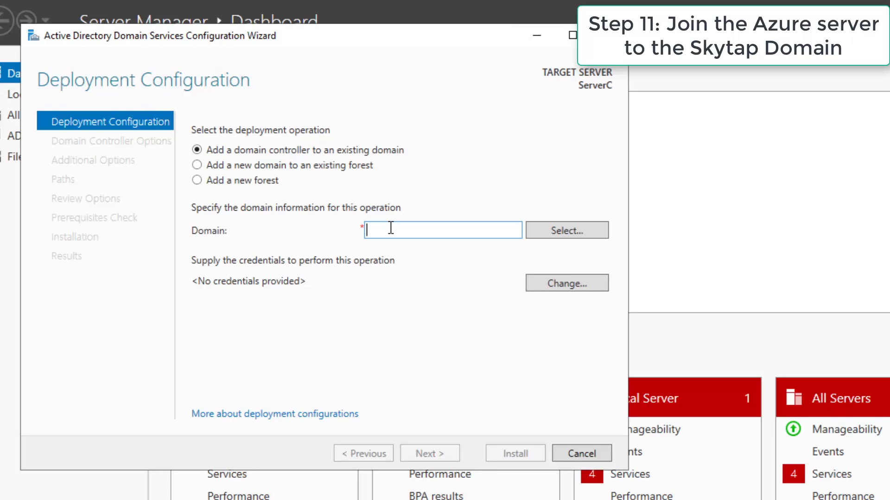
text(testdomain.com)
click(557, 236)
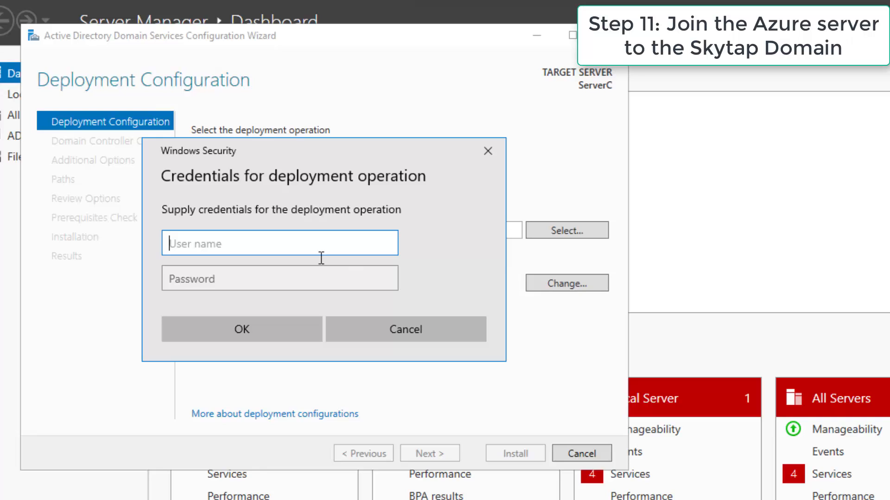
- Supply the testdomain.com administrator account's user name and password as credentials for the deployment operation
text(Administrator@test.)
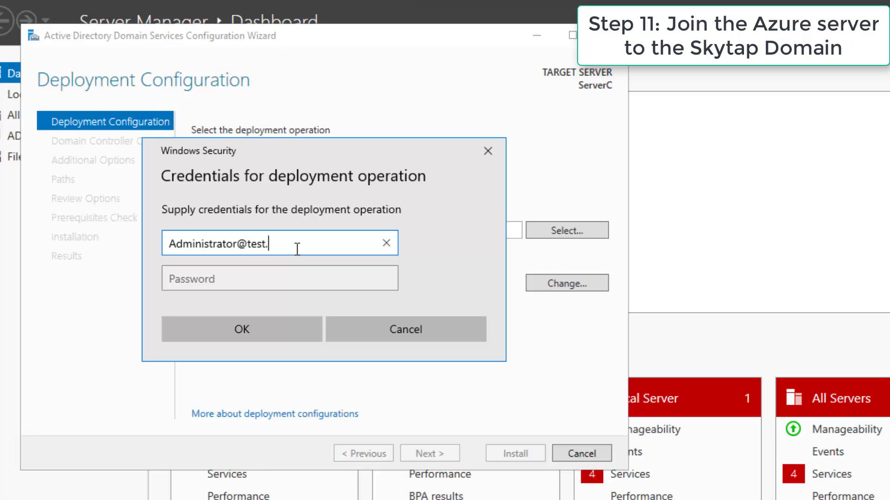
key(BackSpace)
text(comain.com)
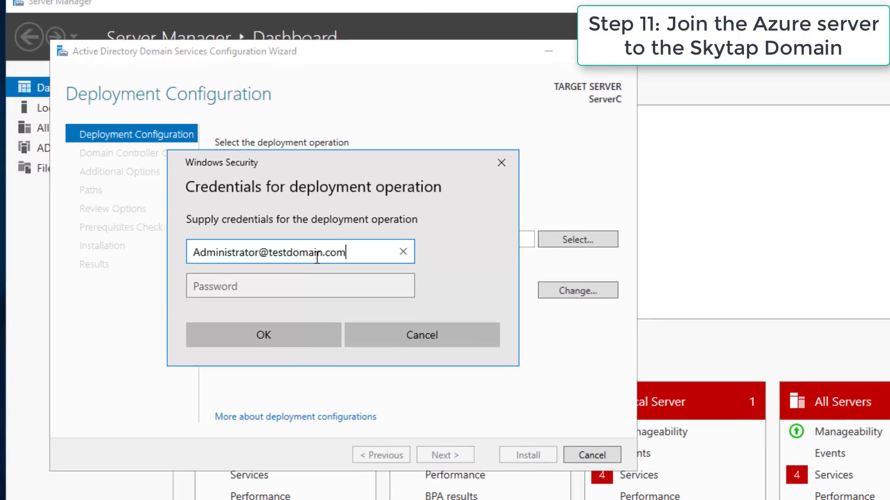
key(Tab)
text(•••••••••)
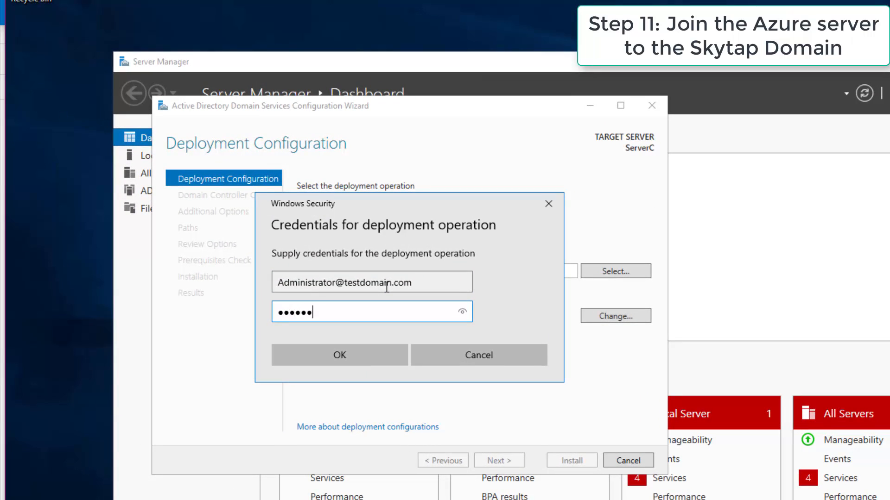
text(•••)
click(347, 354)
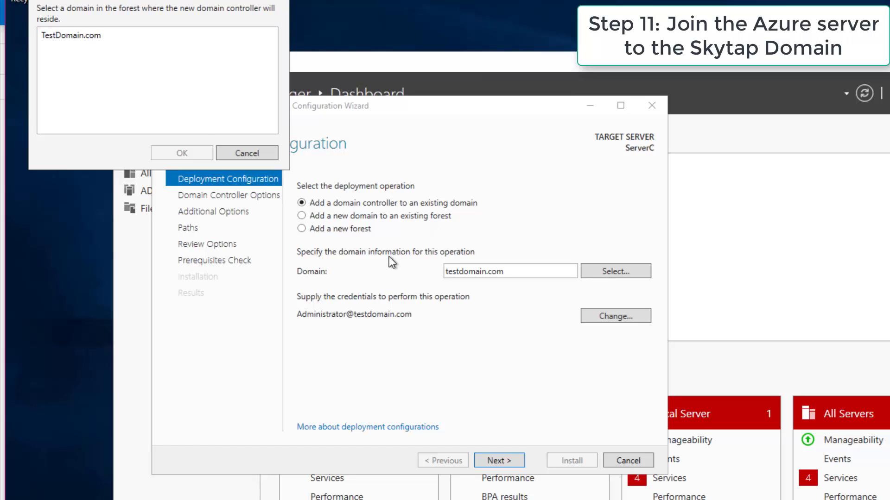
- Choose TestDomain.com as the domain for the new domain controller and continue to the domain controller options
click(98, 41)
click(181, 153)
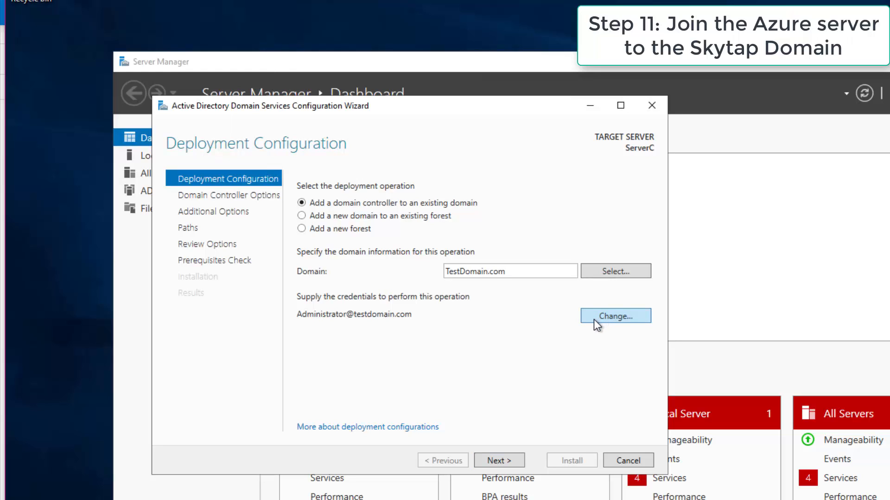
click(507, 460)
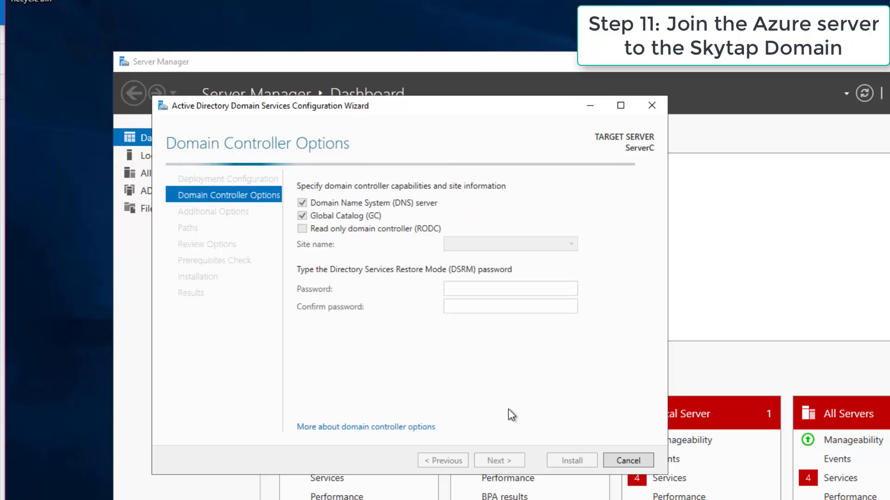
- Enter and confirm the Directory Services Restore Mode password, keeping the DNS server and Global Catalog options, and continue
click(463, 290)
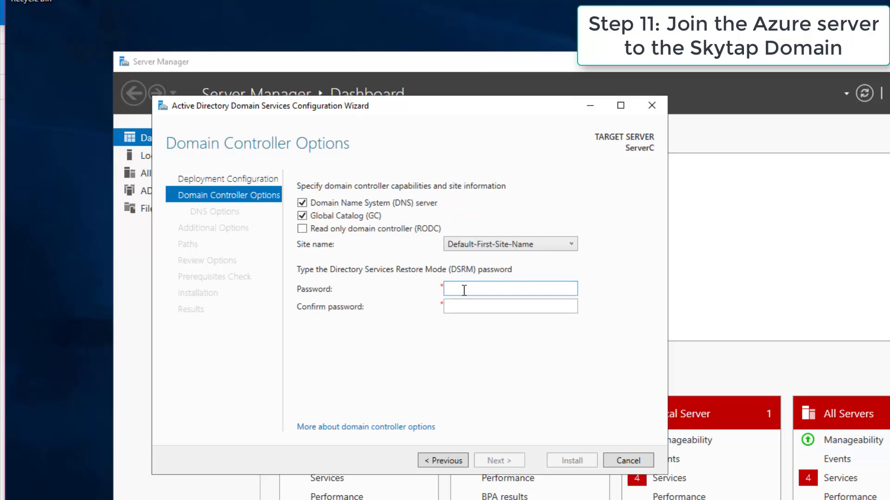
text(***********)
key(Tab)
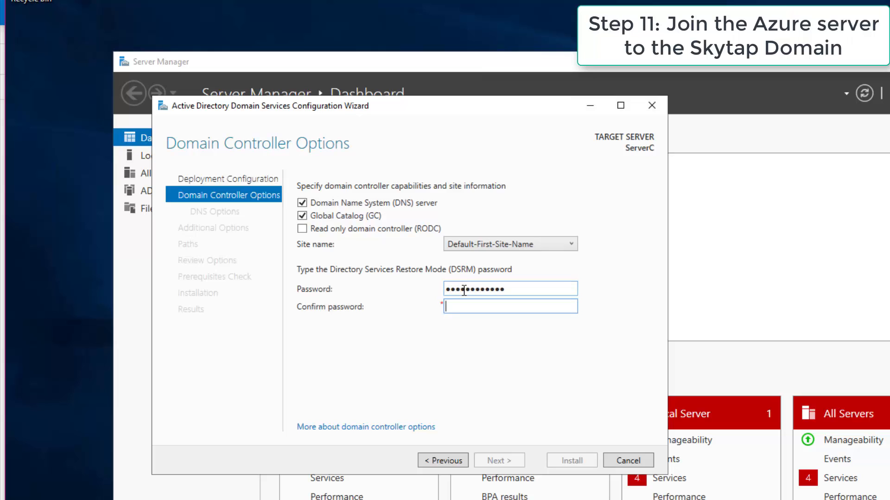
text(*************)
click(520, 460)
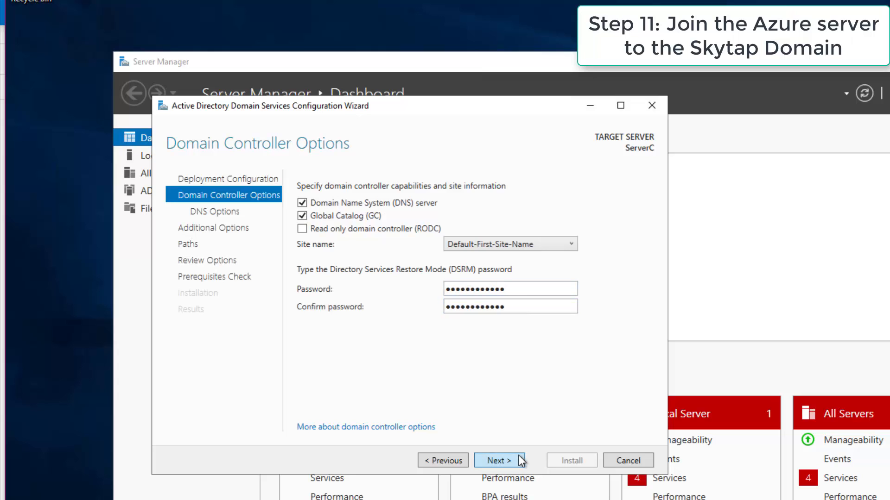
- Accept the default DNS, replication, path and review settings, install the domain controller configuration, and dismiss the sign-out notice
click(520, 460)
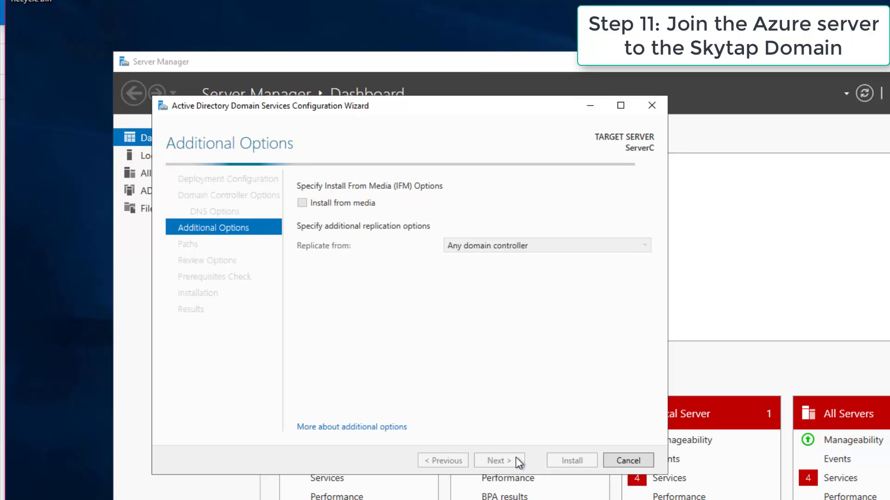
click(514, 459)
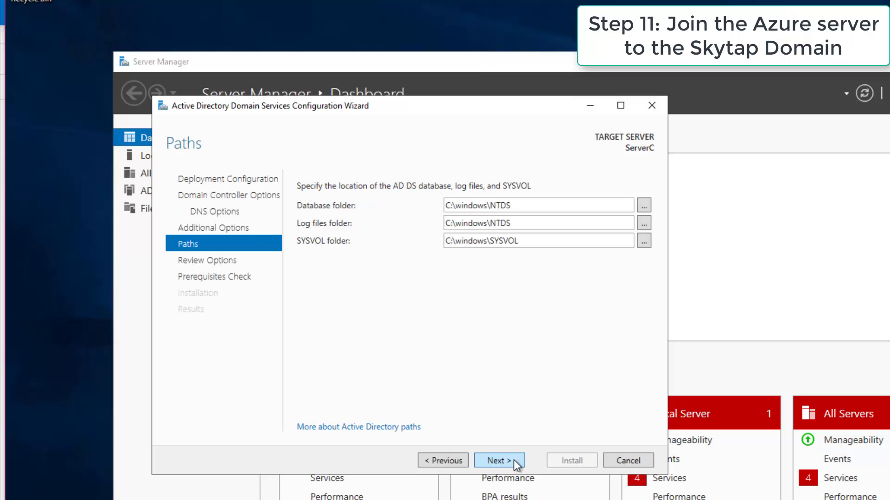
click(513, 459)
click(514, 459)
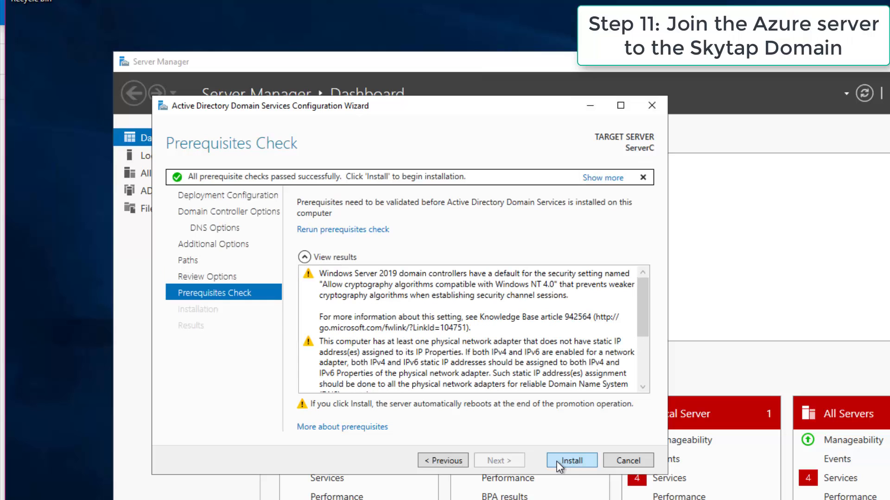
click(557, 461)
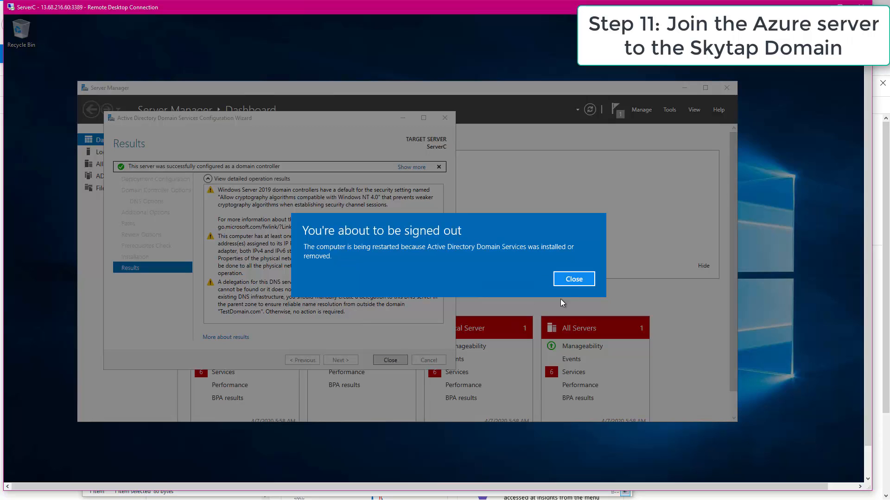
click(572, 280)
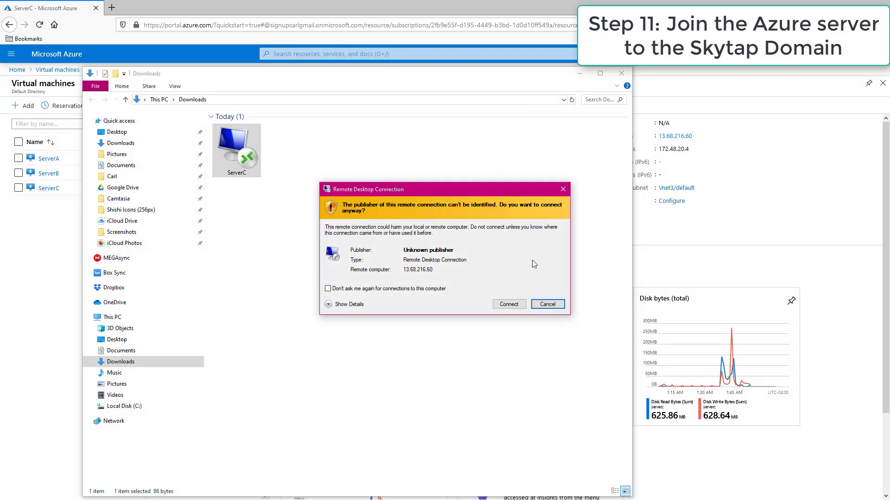
- Reconnect to ServerC over Remote Desktop using a different account, entering the testdomain.com administrator's user name and password
click(518, 308)
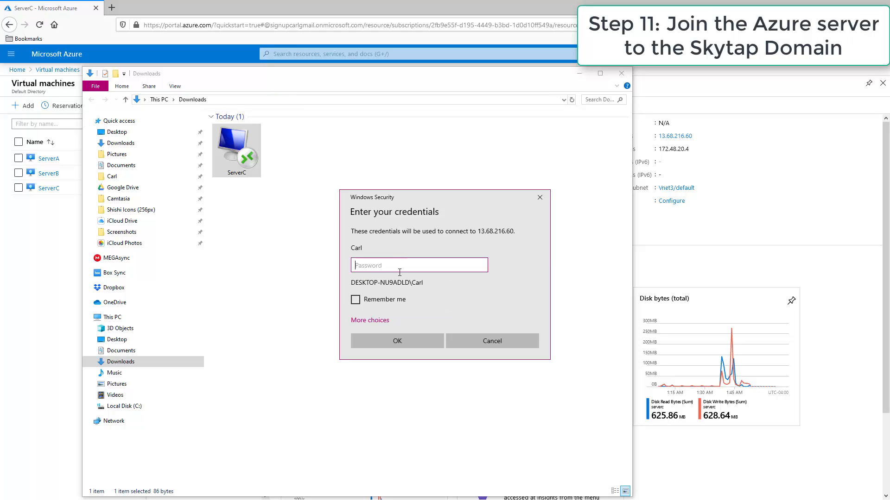
click(375, 321)
click(408, 368)
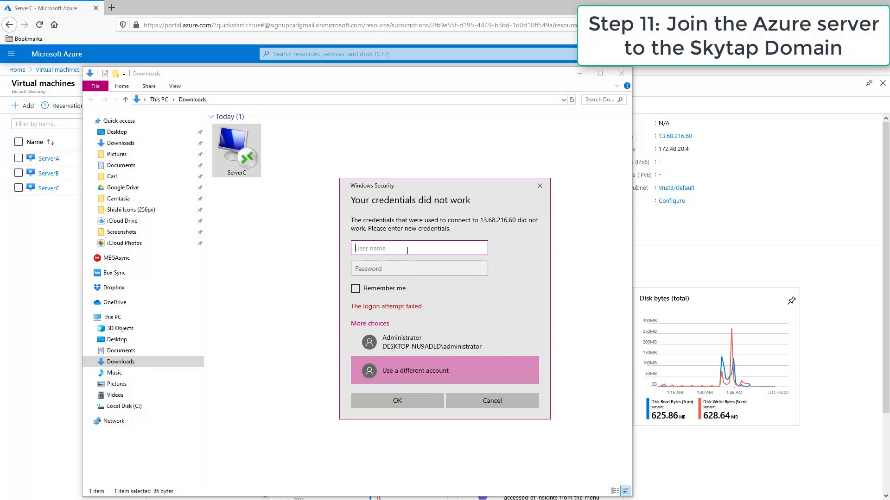
text(Administrator@)
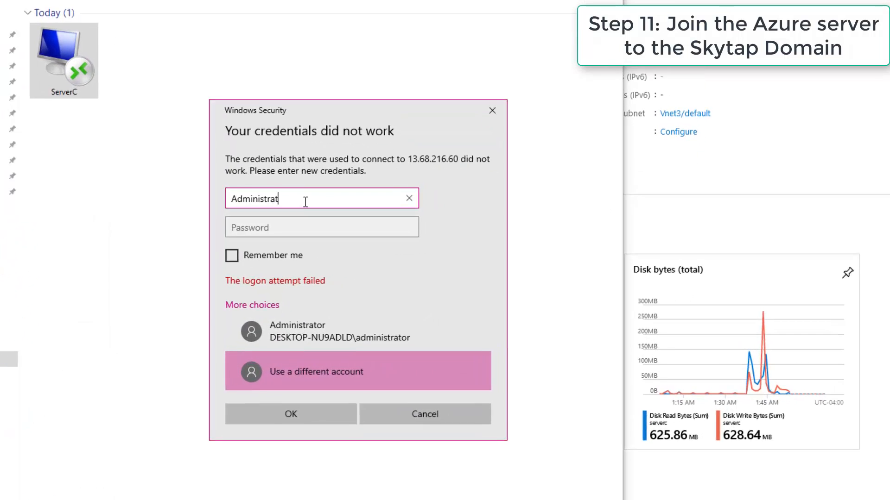
text(test)
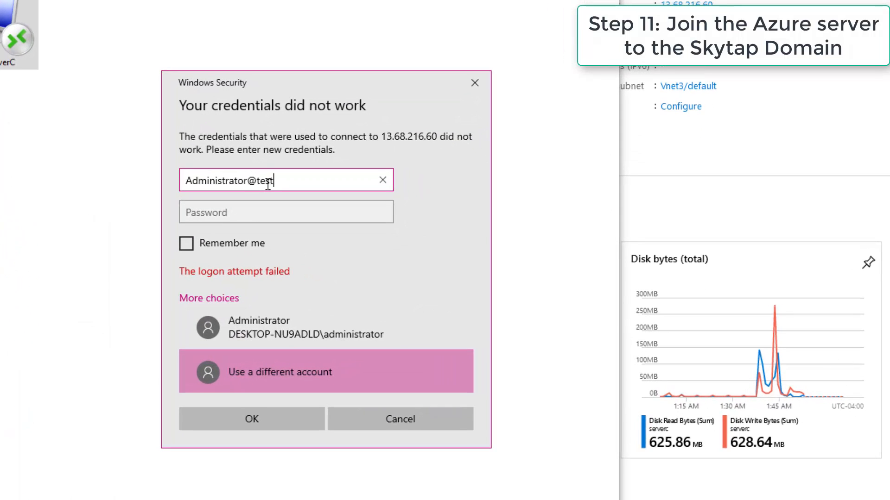
text(domain.com)
key(Tab)
text(•••••••••)
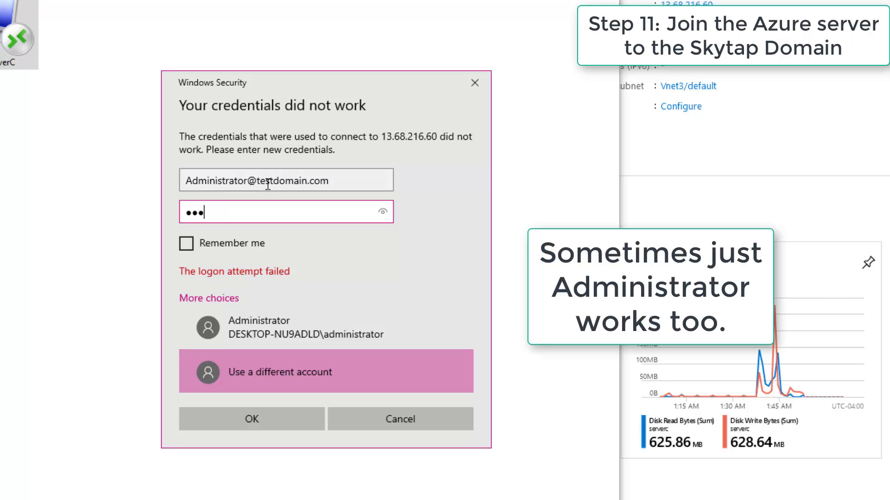
text(•••)
click(233, 413)
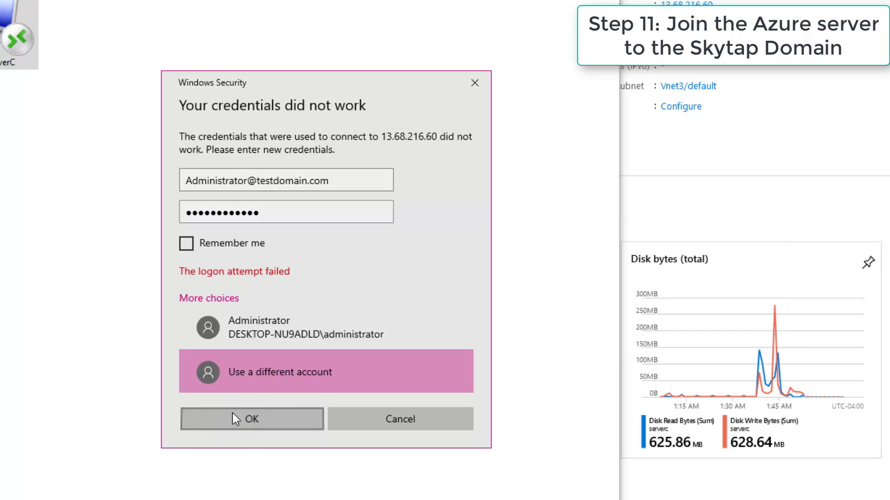
click(390, 312)
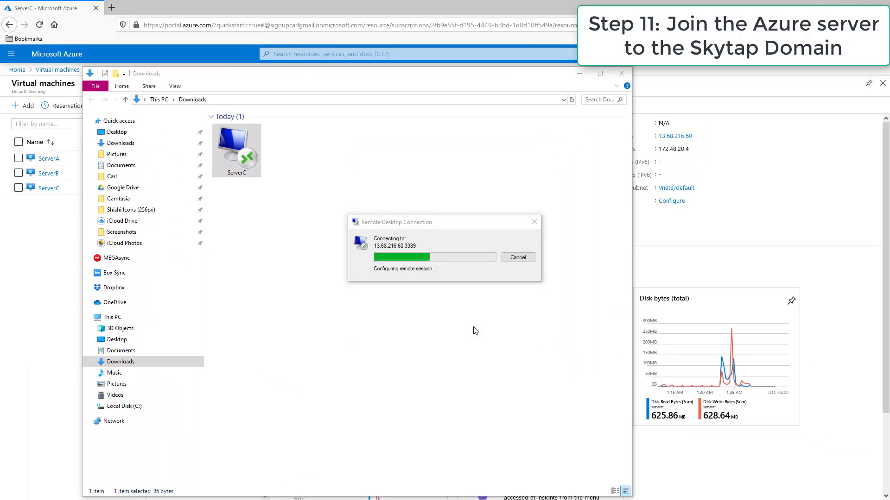